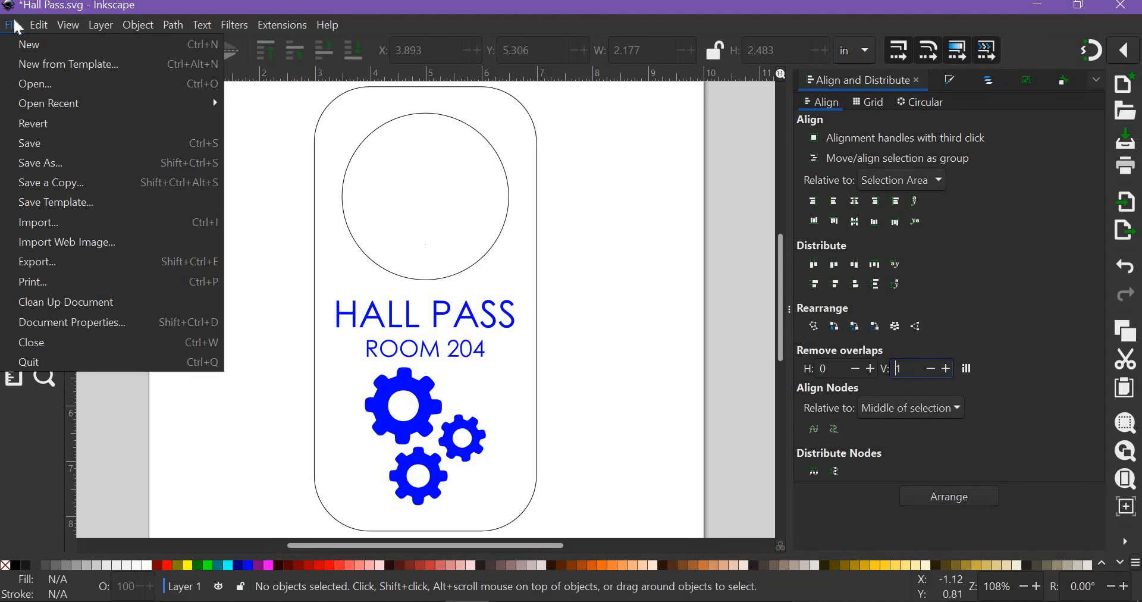
- Create a new document and set both its page format units and display units to inches
{"action": "left_click", "coordinate": [25, 48]}
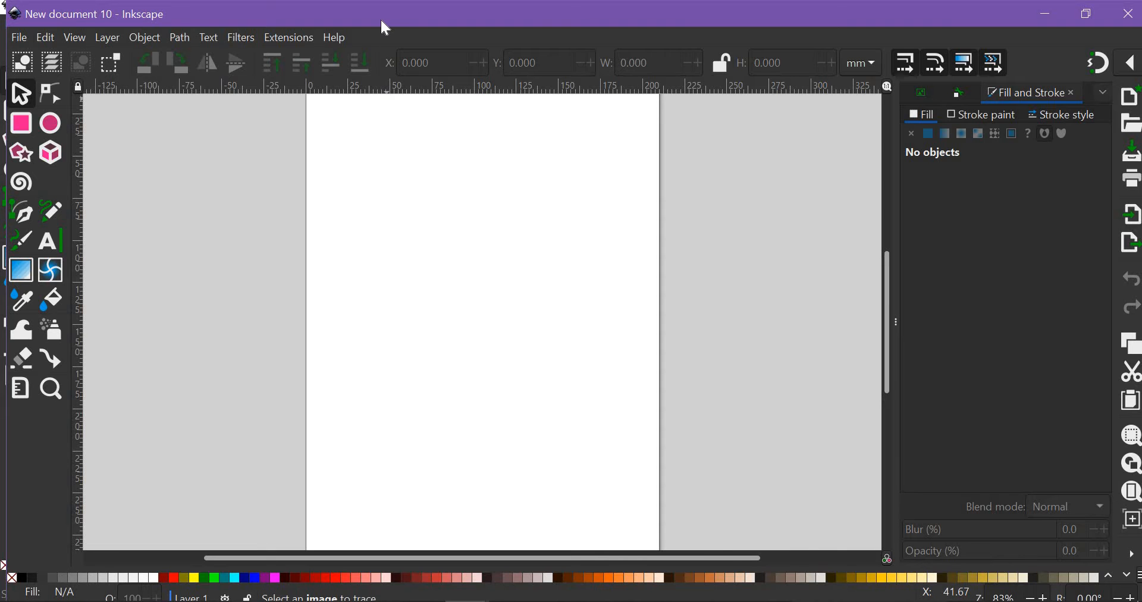
{"action": "mouse_move", "coordinate": [381, 22]}
{"action": "left_mouse_down"}
{"action": "mouse_move", "coordinate": [359, 13]}
{"action": "mouse_move", "coordinate": [370, 20]}
{"action": "left_mouse_up"}
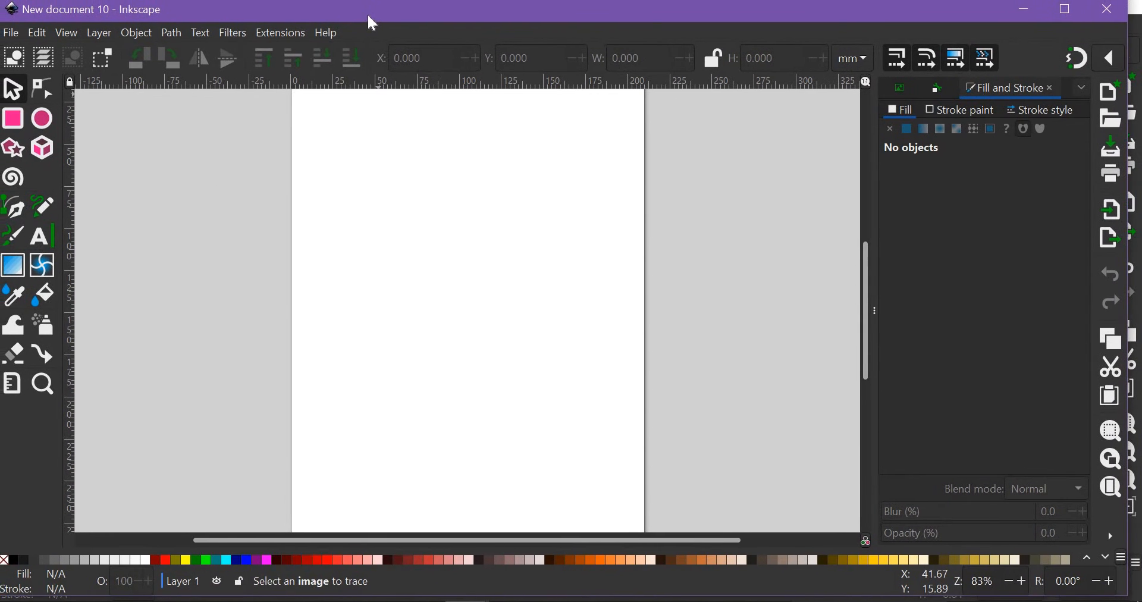
{"action": "left_click", "coordinate": [16, 34]}
{"action": "left_click", "coordinate": [103, 332]}
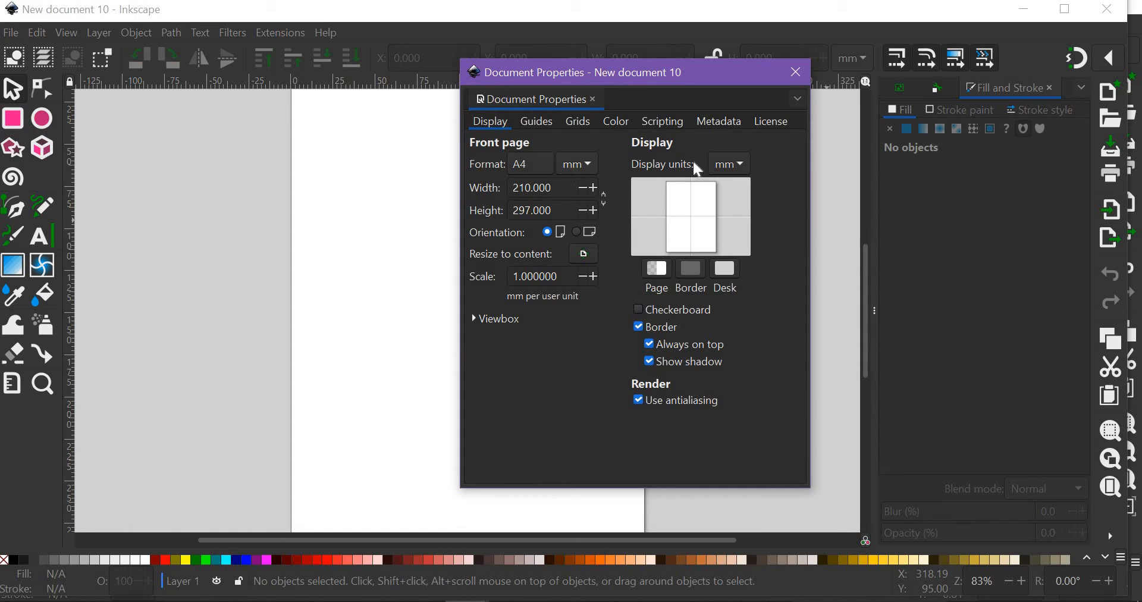
{"action": "left_click", "coordinate": [576, 167]}
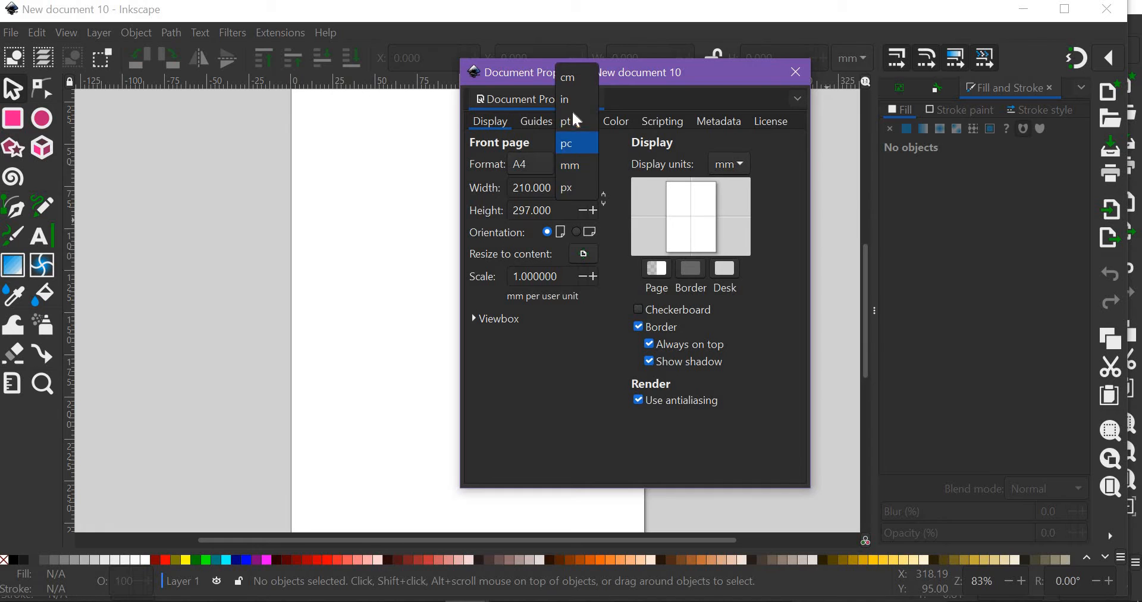
{"action": "left_click", "coordinate": [573, 99]}
{"action": "left_click", "coordinate": [738, 163]}
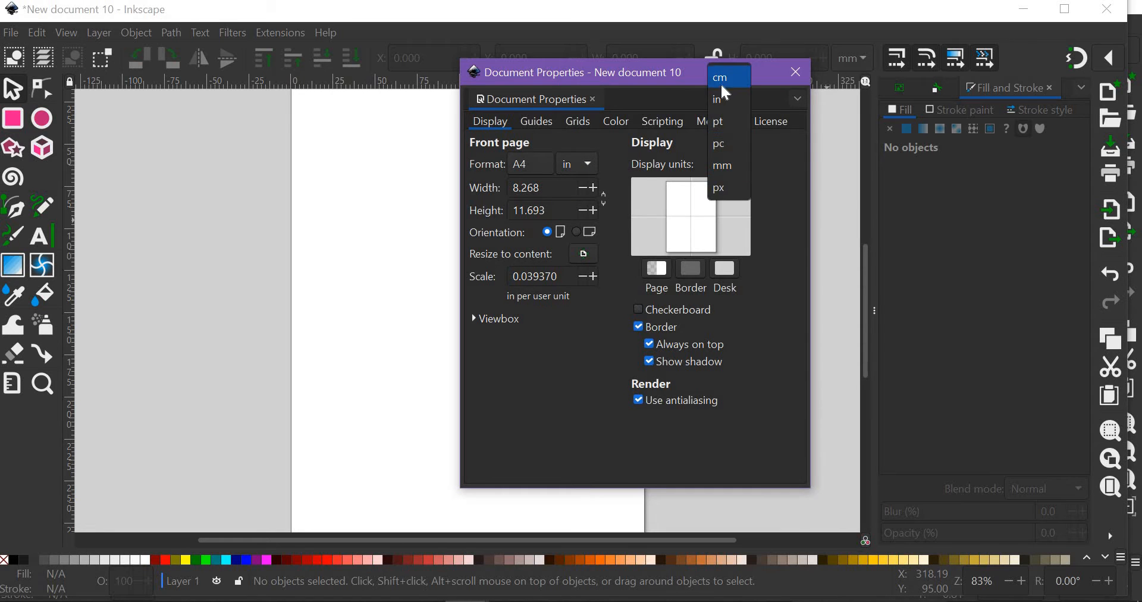
{"action": "left_click", "coordinate": [724, 94]}
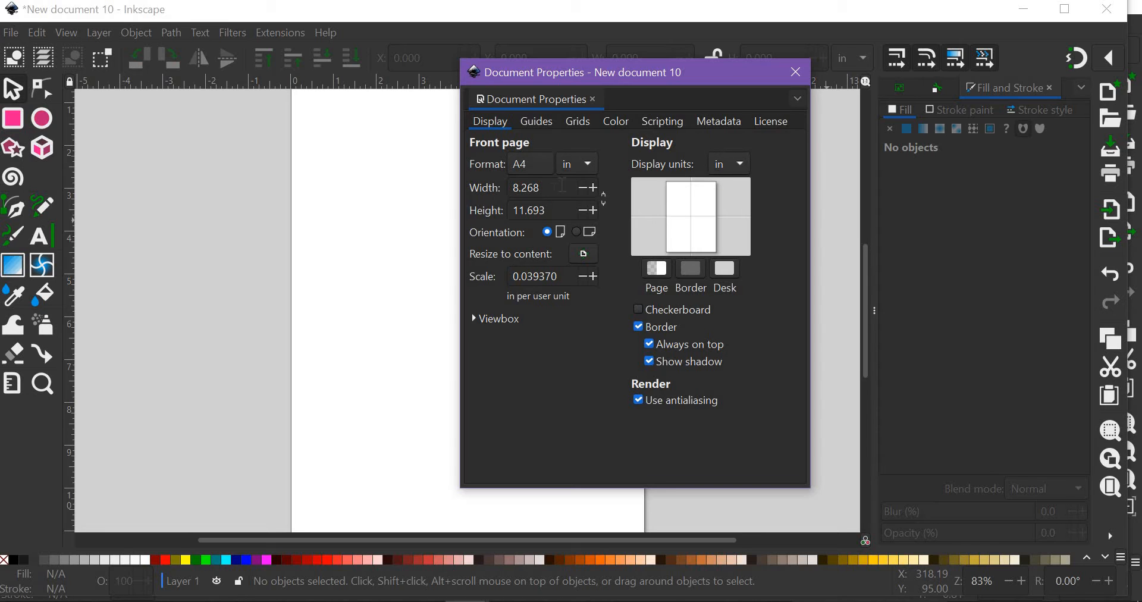
- Set the document's page size to 10 in wide by 10 in high
{"action": "left_click_drag", "start_coordinate": [543, 188], "coordinate": [474, 193]}
{"action": "type", "text": "10"}
{"action": "key", "text": "Tab"}
{"action": "type", "text": "10"}
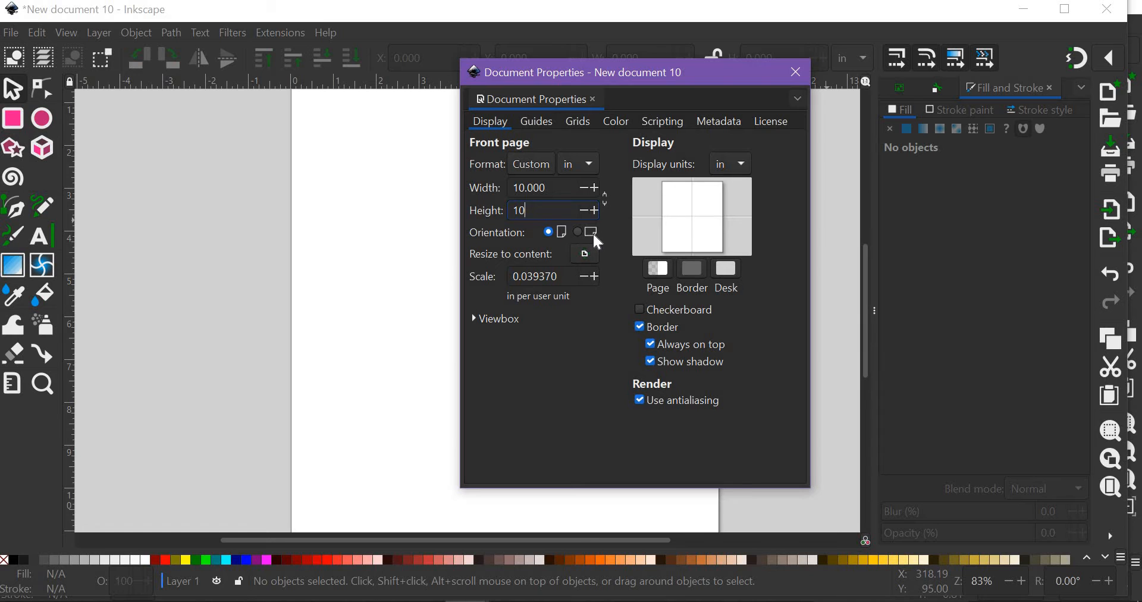
{"action": "key", "text": "Return"}
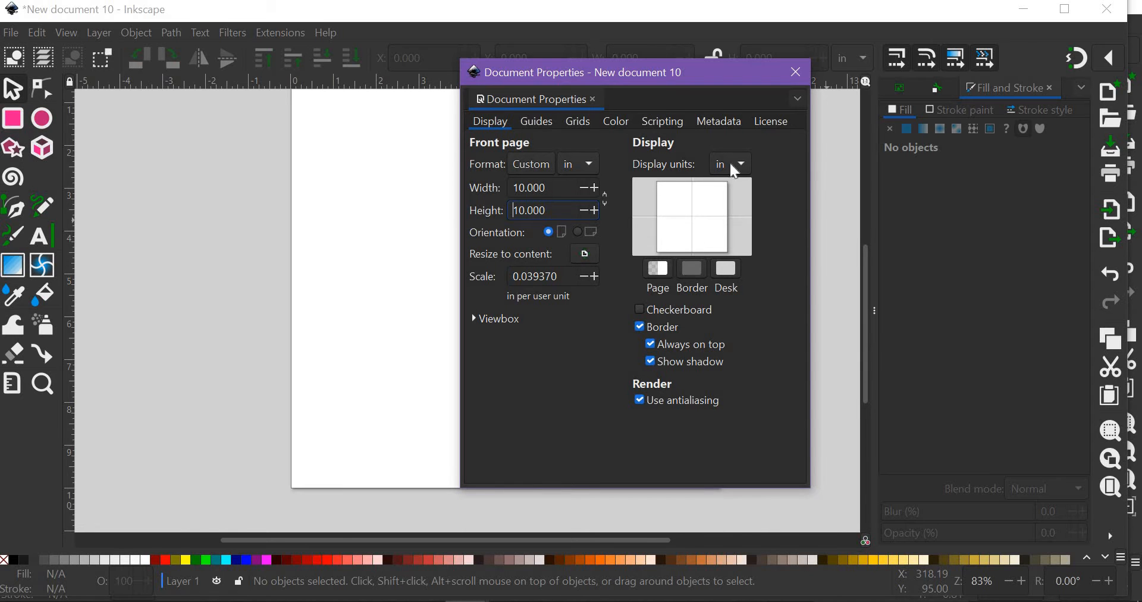
{"action": "left_click", "coordinate": [796, 72]}
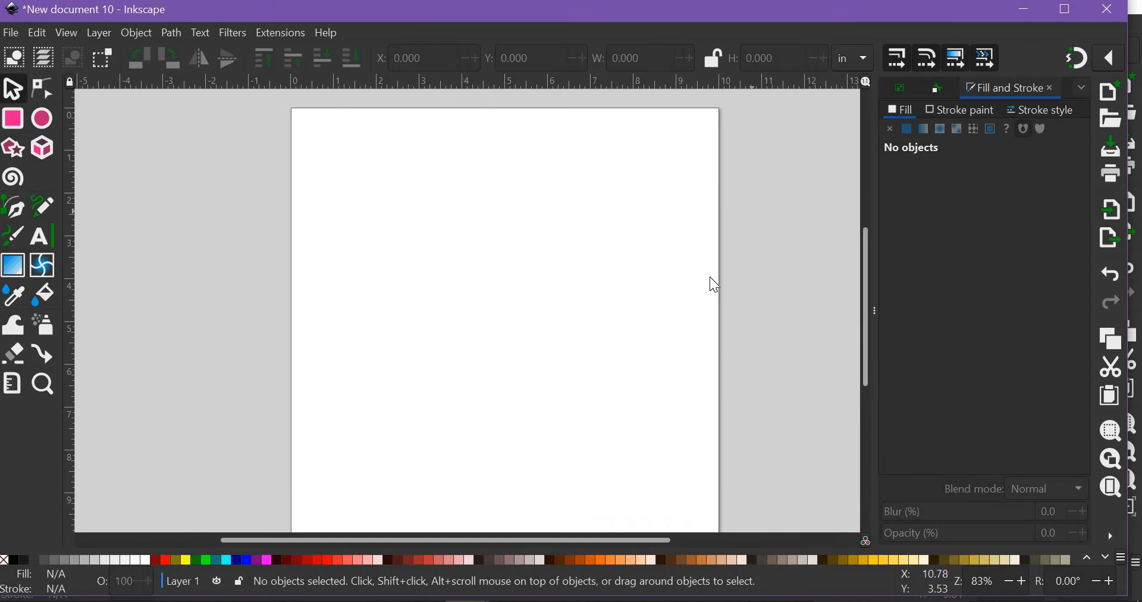
- Draw a rectangle about 6.4 in wide by 8.4 in high on the page
{"action": "left_click", "coordinate": [1008, 581]}
{"action": "left_click", "coordinate": [1022, 582]}
{"action": "left_click", "coordinate": [1008, 582]}
{"action": "left_click", "coordinate": [1021, 581]}
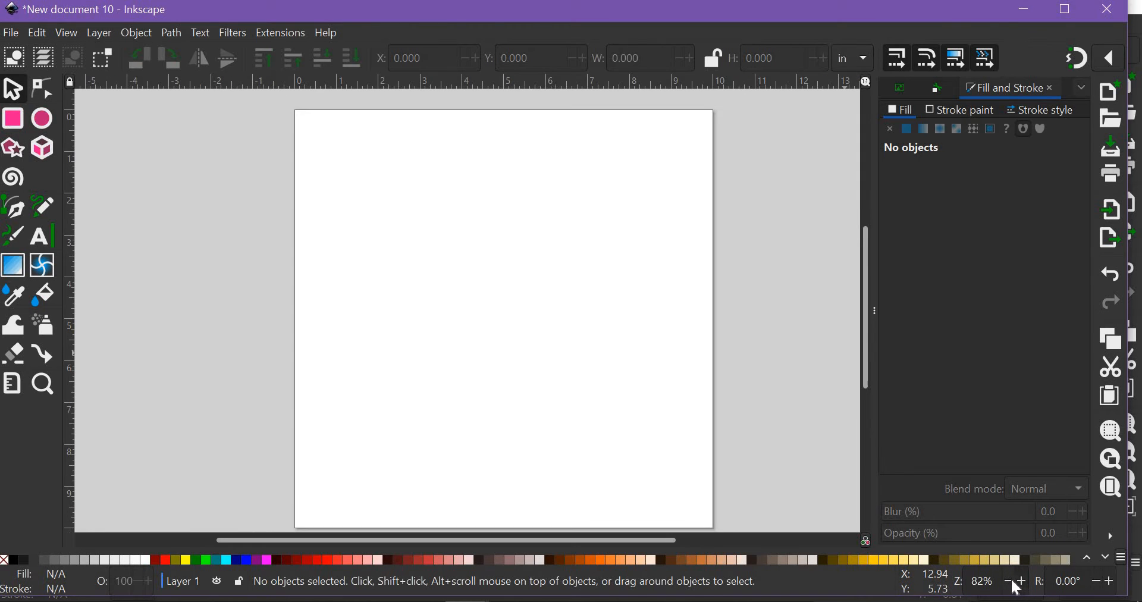
{"action": "left_click", "coordinate": [1008, 581]}
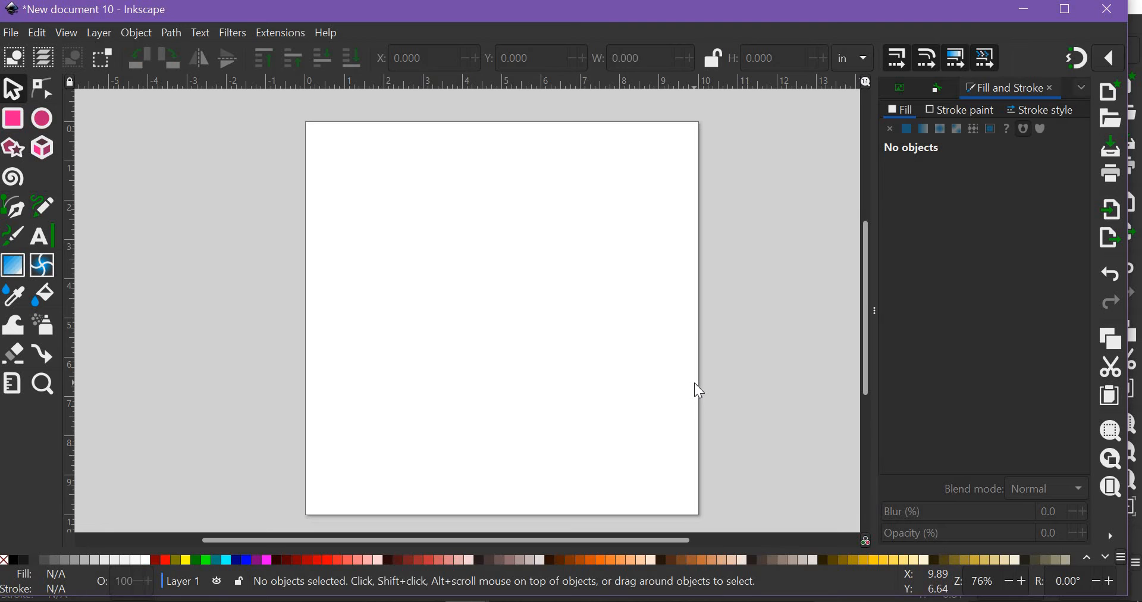
{"action": "left_click", "coordinate": [1064, 9]}
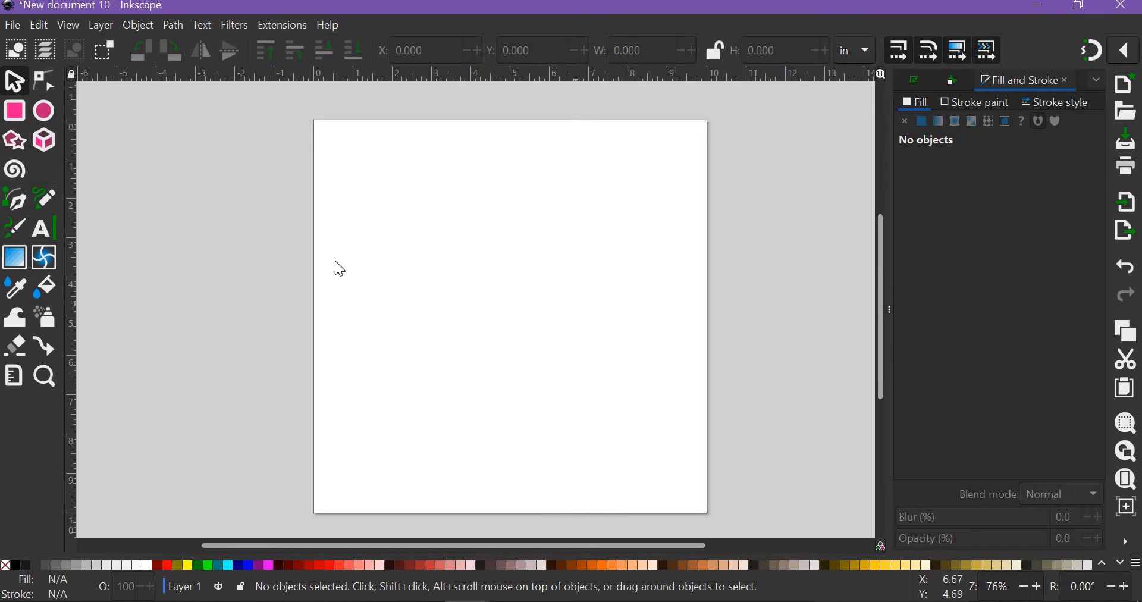
{"action": "left_click", "coordinate": [13, 121]}
{"action": "mouse_move", "coordinate": [389, 139]}
{"action": "left_mouse_down"}
{"action": "mouse_move", "coordinate": [544, 282]}
{"action": "mouse_move", "coordinate": [601, 396]}
{"action": "mouse_move", "coordinate": [611, 466]}
{"action": "mouse_move", "coordinate": [643, 471]}
{"action": "left_mouse_up"}
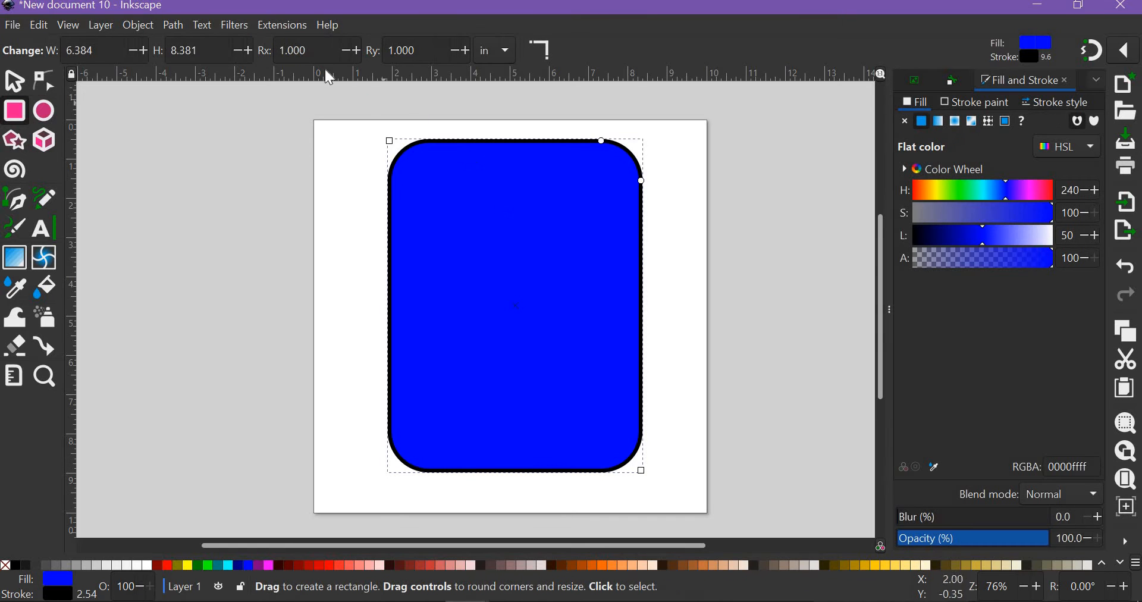
- Square off the rectangle's corners by setting both corner radii, Rx and Ry, to 0
{"action": "left_click_drag", "start_coordinate": [305, 51], "coordinate": [259, 55]}
{"action": "type", "text": "0"}
{"action": "key", "text": "Tab"}
{"action": "type", "text": "0"}
{"action": "key", "text": "Return"}
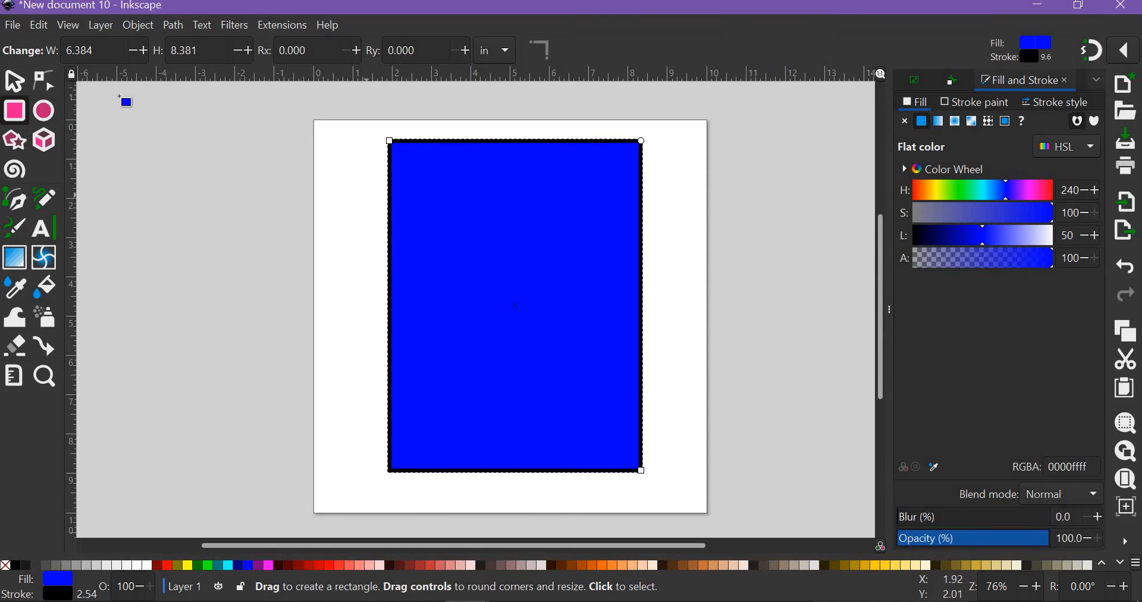
- Resize the rectangle to 4 in wide by 8 in high and move it near the page's center
{"action": "left_click", "coordinate": [16, 83]}
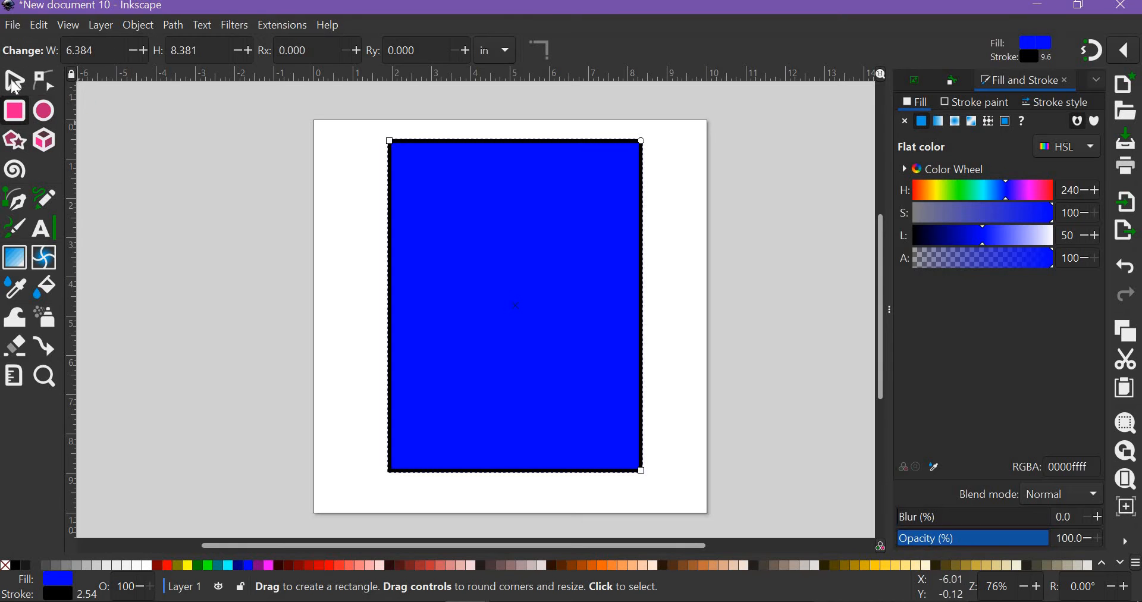
{"action": "left_click", "coordinate": [446, 176]}
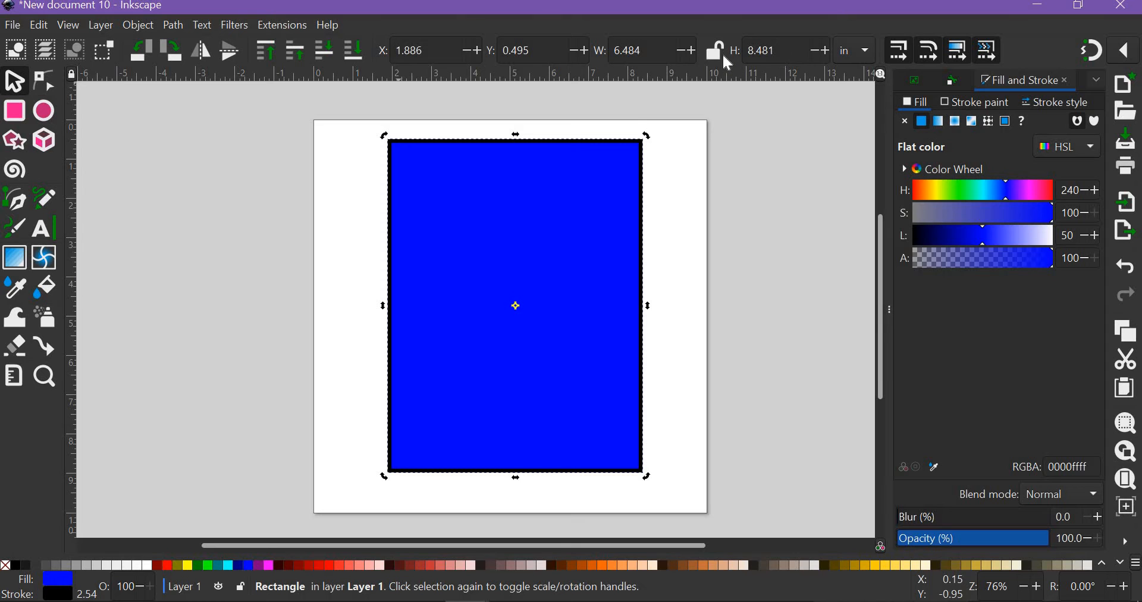
{"action": "double_click", "coordinate": [646, 54]}
{"action": "type", "text": "4"}
{"action": "key", "text": "Tab"}
{"action": "type", "text": "8"}
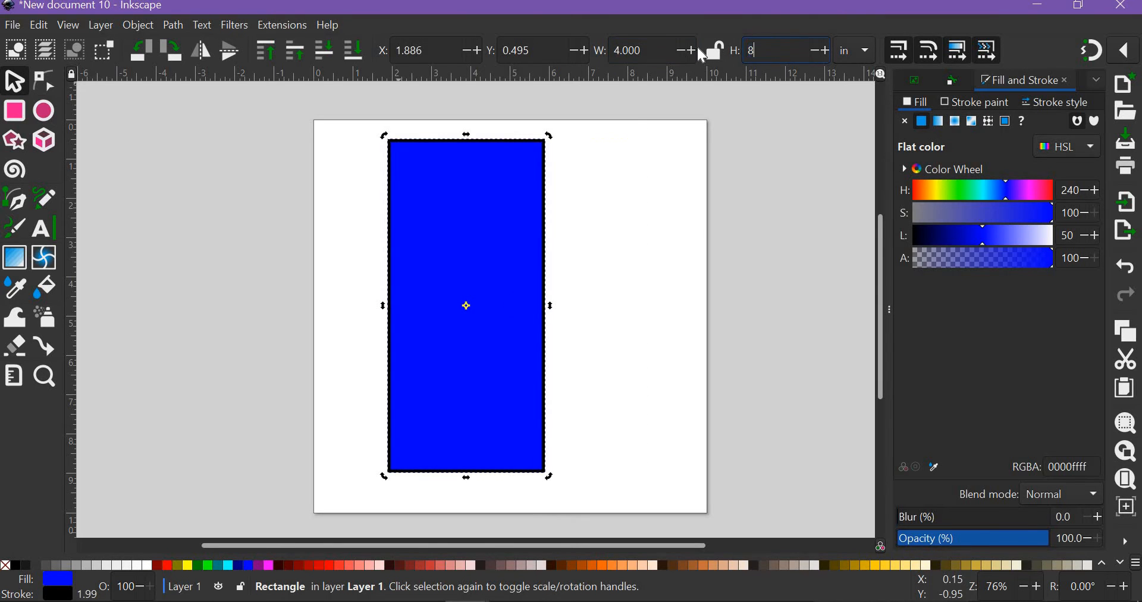
{"action": "key", "text": "Return"}
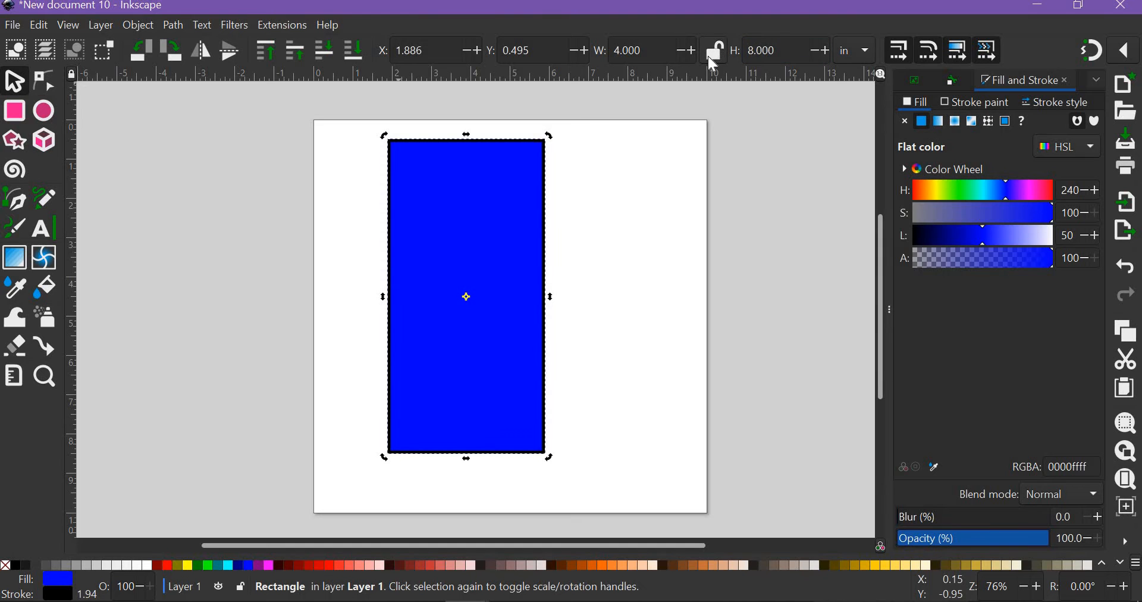
{"action": "left_click_drag", "start_coordinate": [535, 189], "coordinate": [583, 201]}
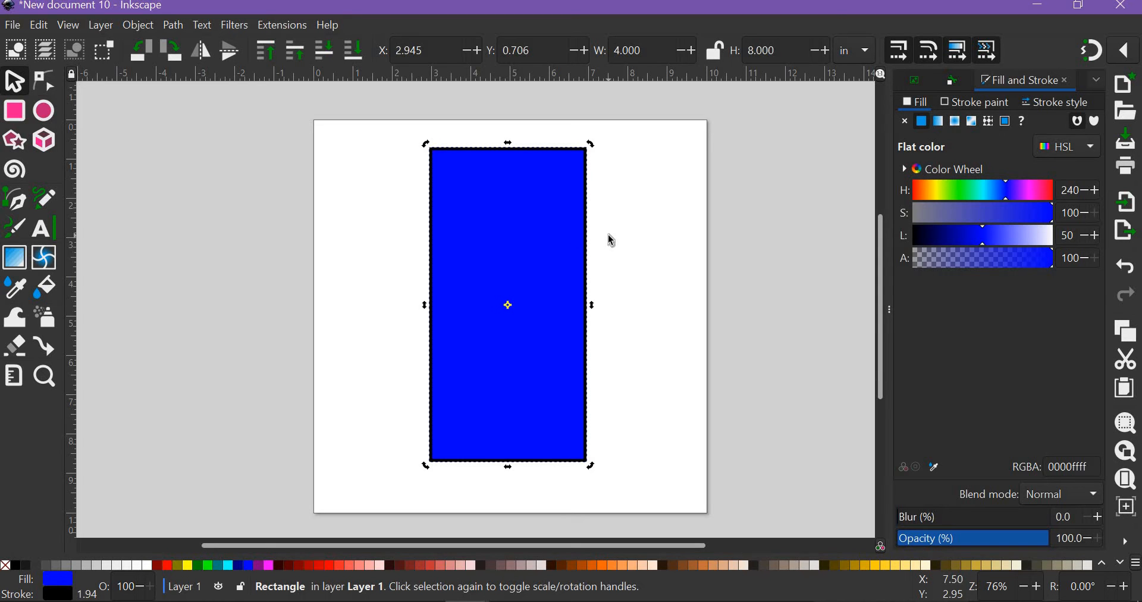
{"action": "key", "text": "Escape"}
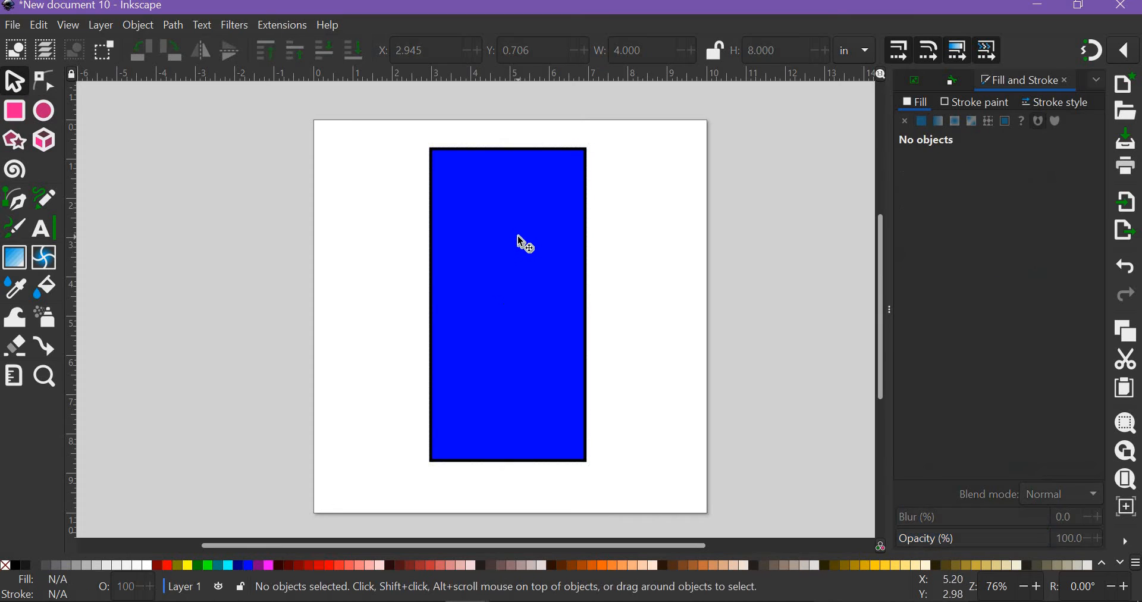
- Remove the fill from the rectangle, leaving it with no fill paint
{"action": "left_click", "coordinate": [518, 236]}
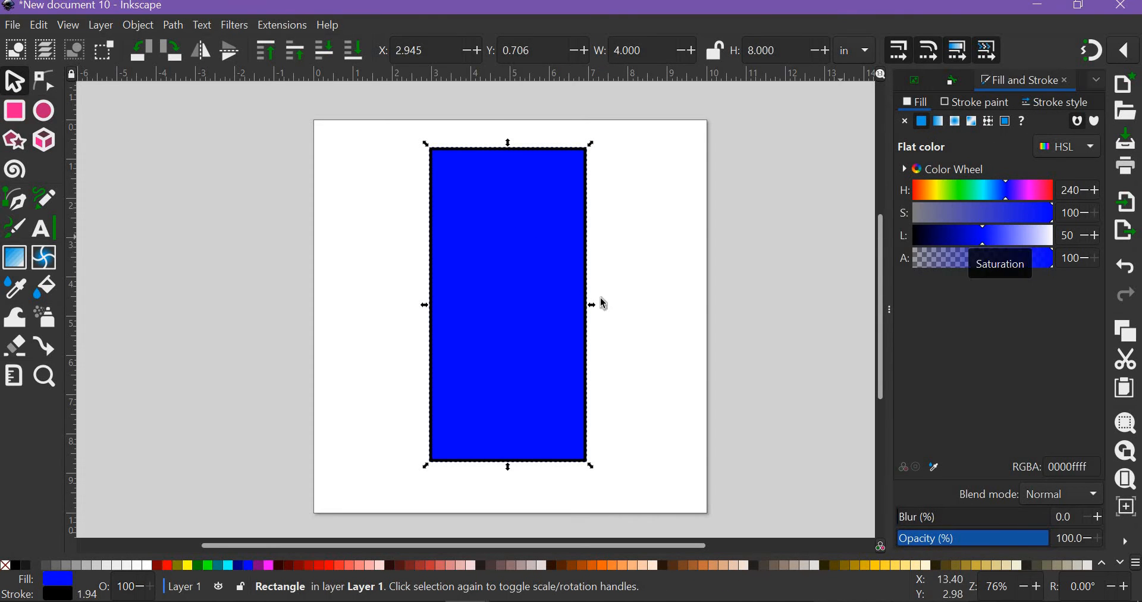
{"action": "right_click", "coordinate": [527, 266]}
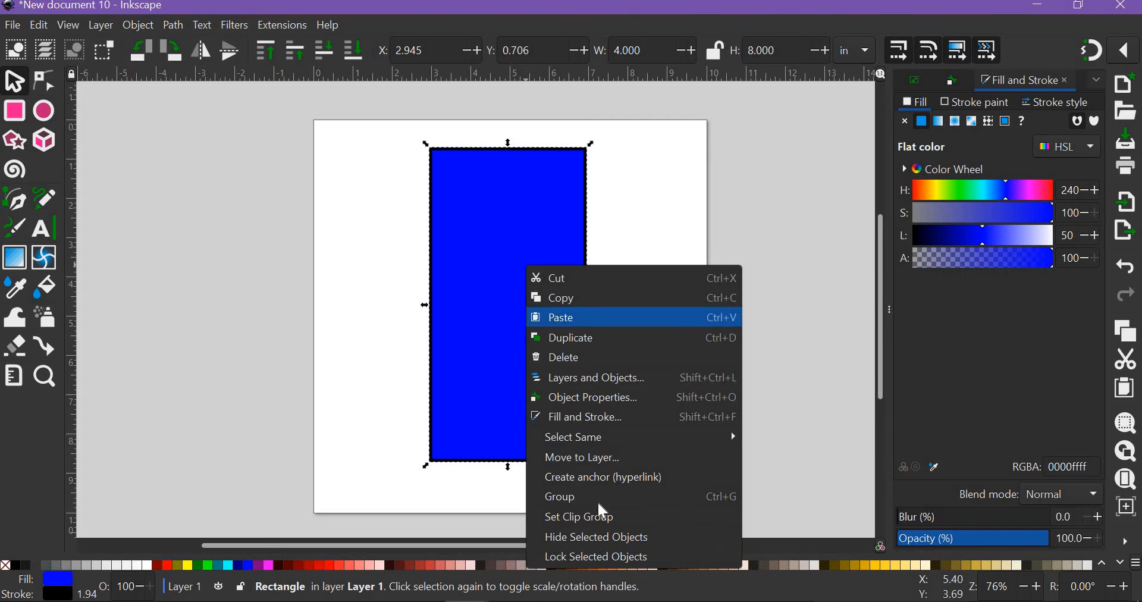
{"action": "left_click", "coordinate": [605, 418]}
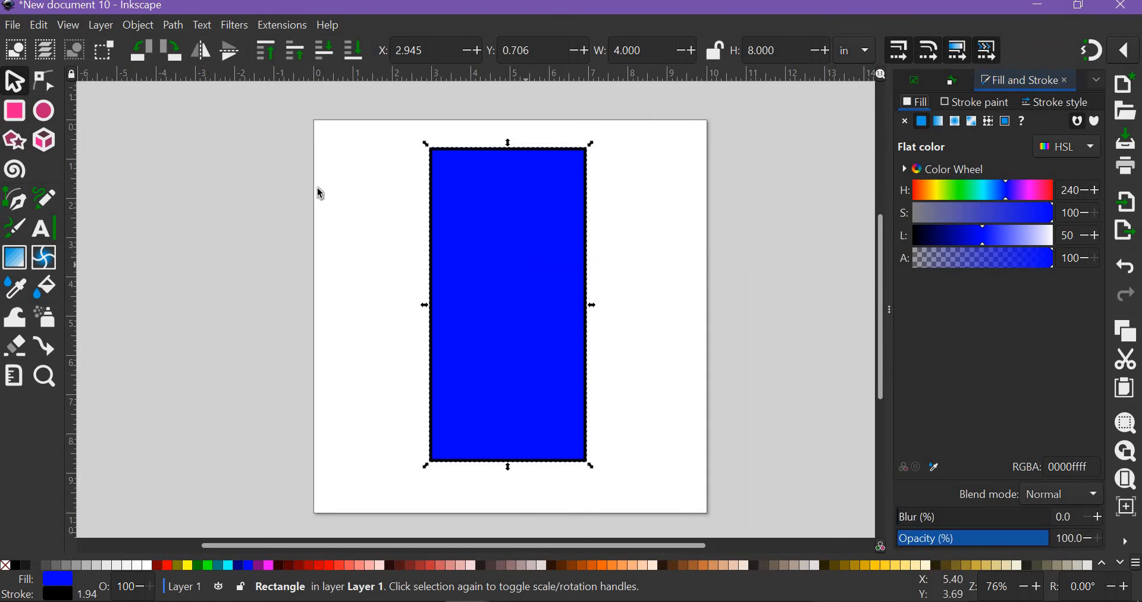
{"action": "left_click", "coordinate": [138, 25]}
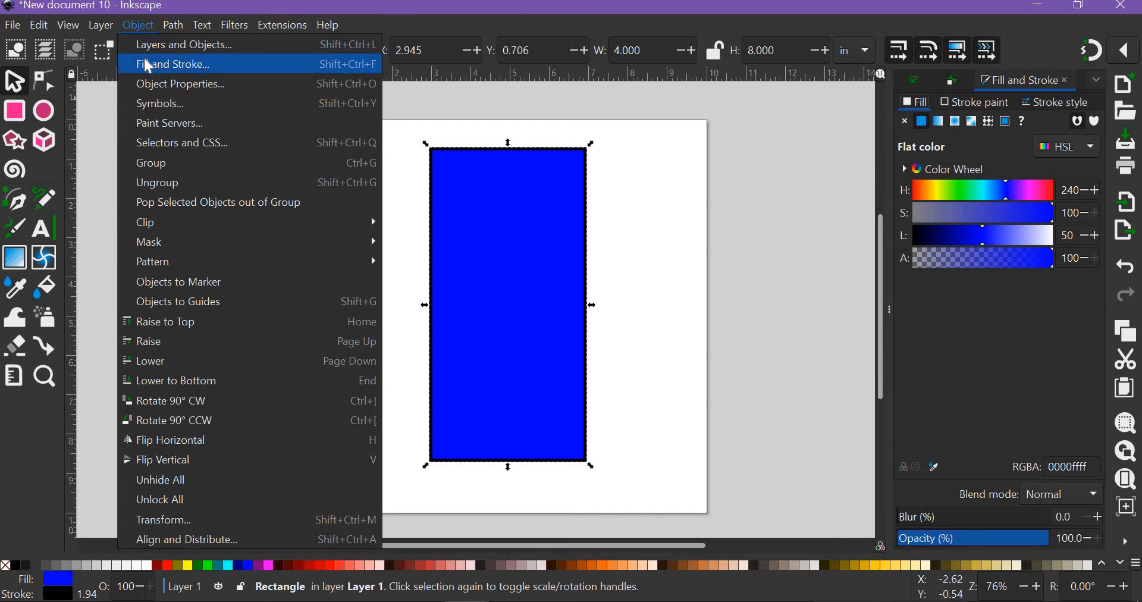
{"action": "left_click", "coordinate": [145, 63]}
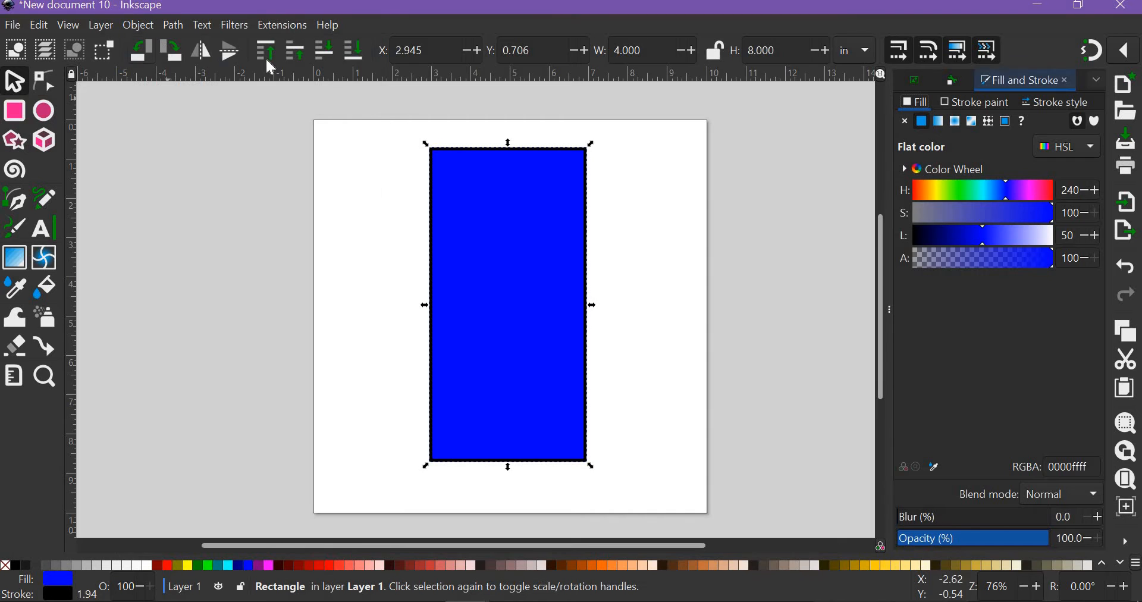
{"action": "left_click", "coordinate": [904, 122]}
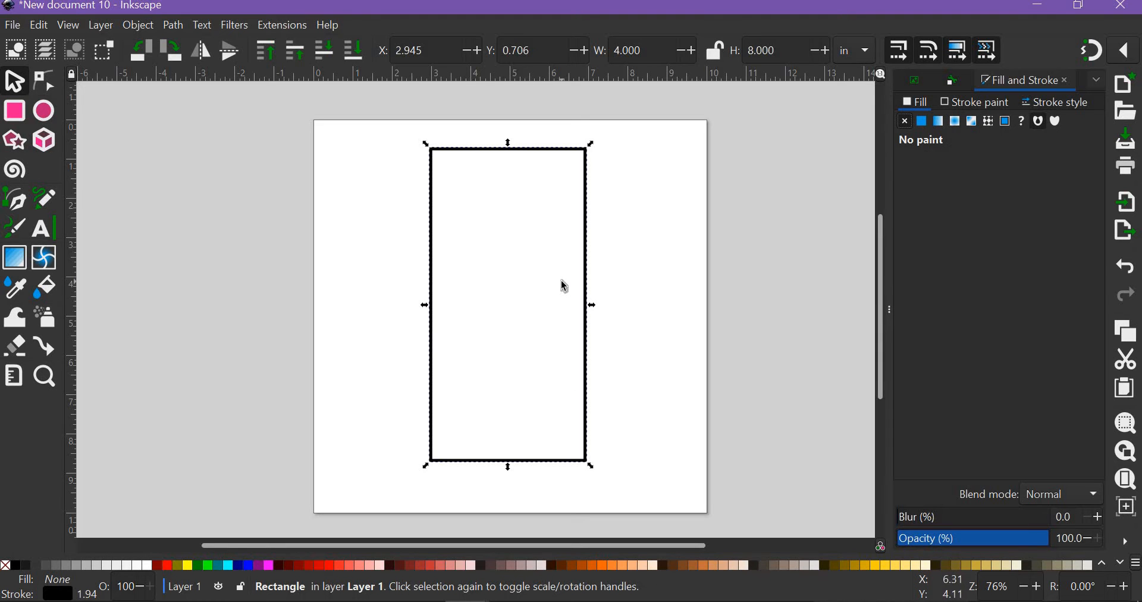
- Remove the rectangle's stroke paint and restore it as a flat black color
{"action": "left_click", "coordinate": [944, 100]}
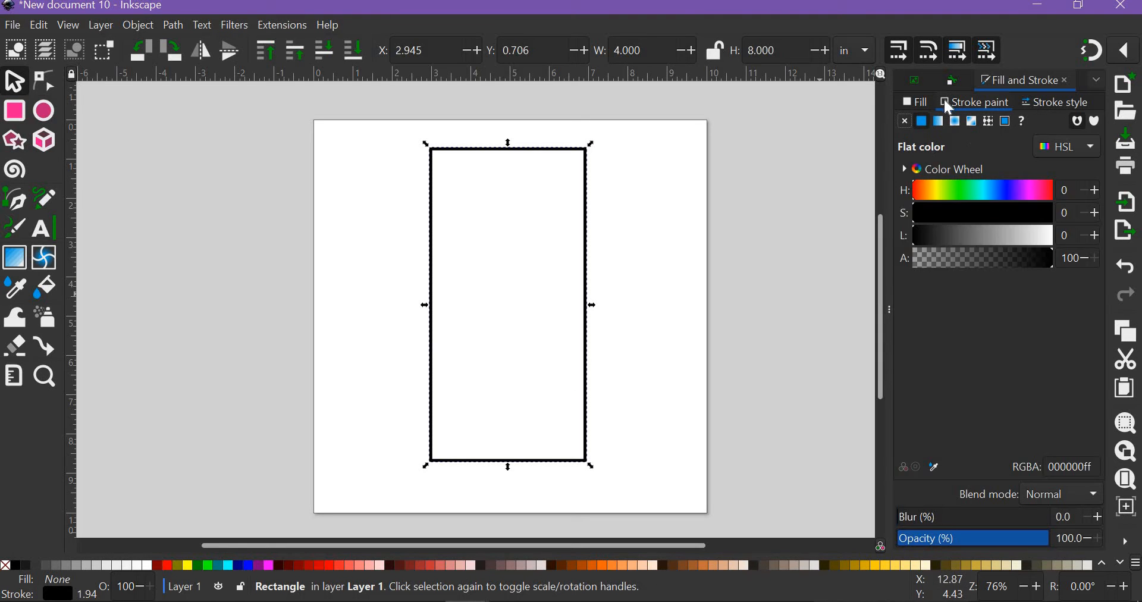
{"action": "left_click", "coordinate": [905, 122]}
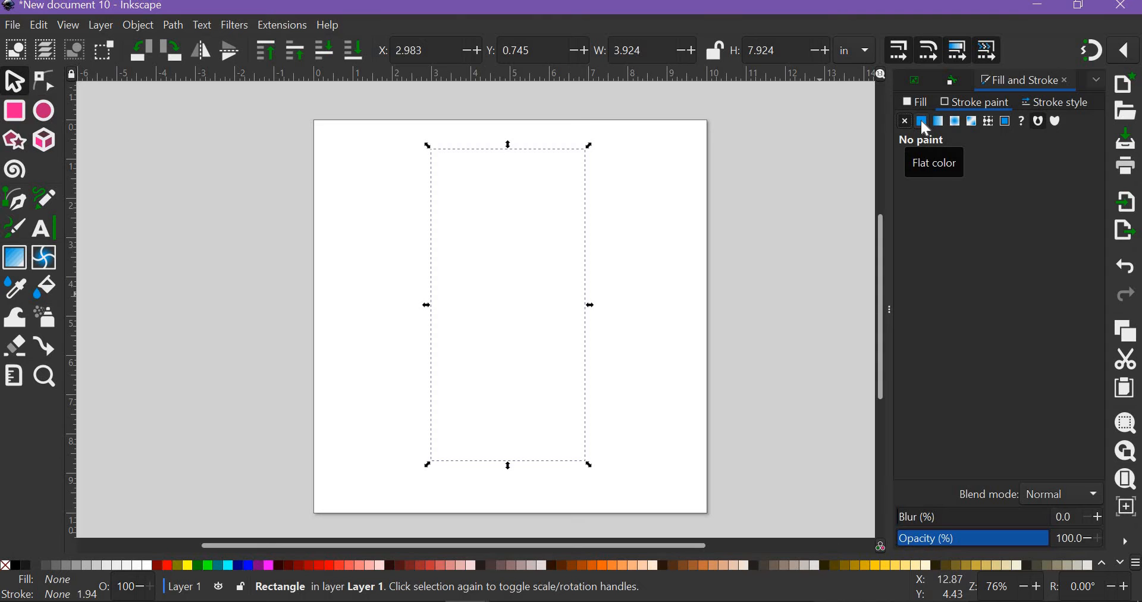
{"action": "left_click", "coordinate": [922, 123]}
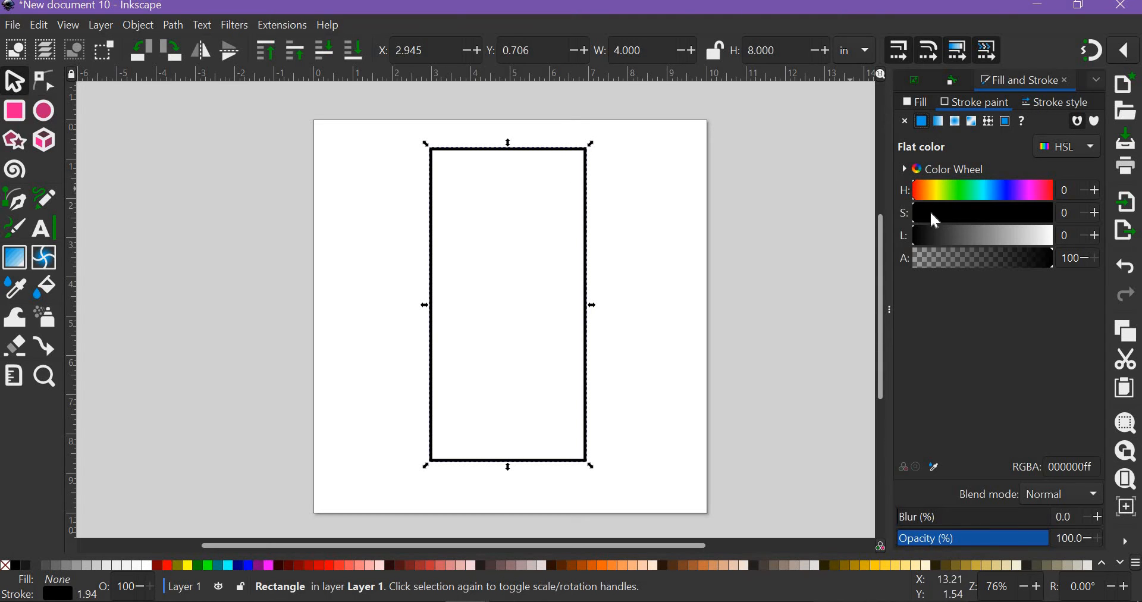
- Set the rectangle's stroke width to Hairline and leave the rectangle deselected
{"action": "left_click", "coordinate": [1060, 105]}
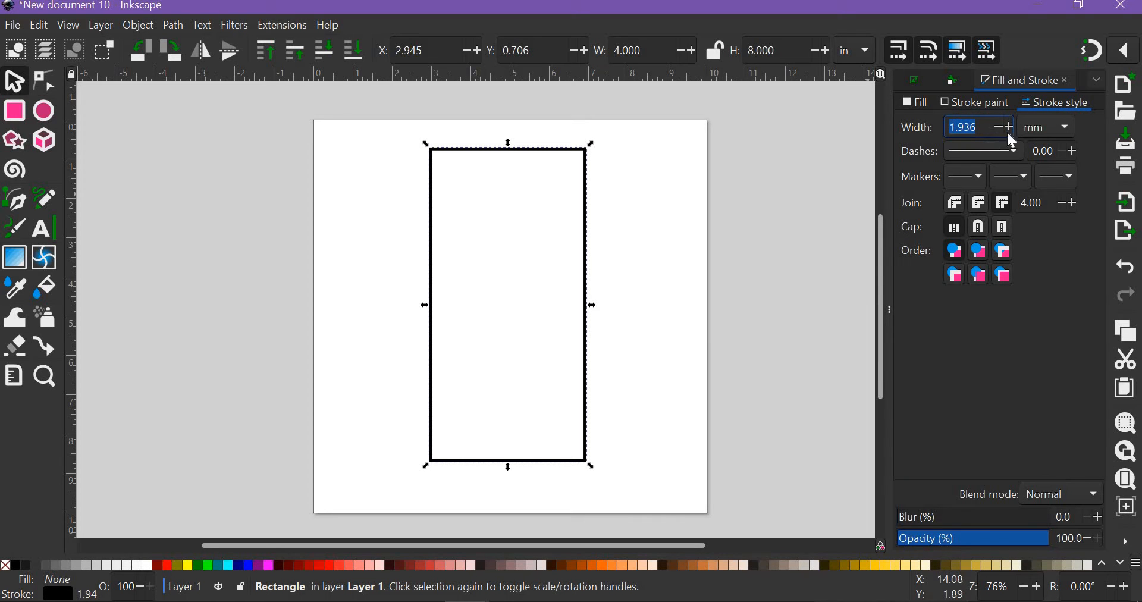
{"action": "left_click", "coordinate": [1060, 127]}
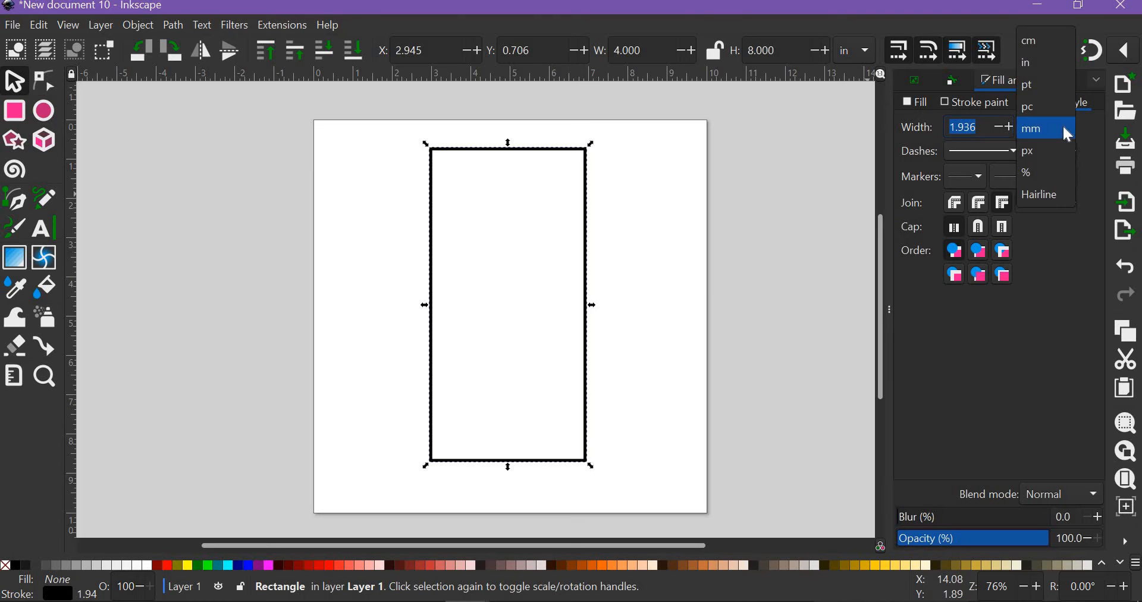
{"action": "key", "text": "Escape"}
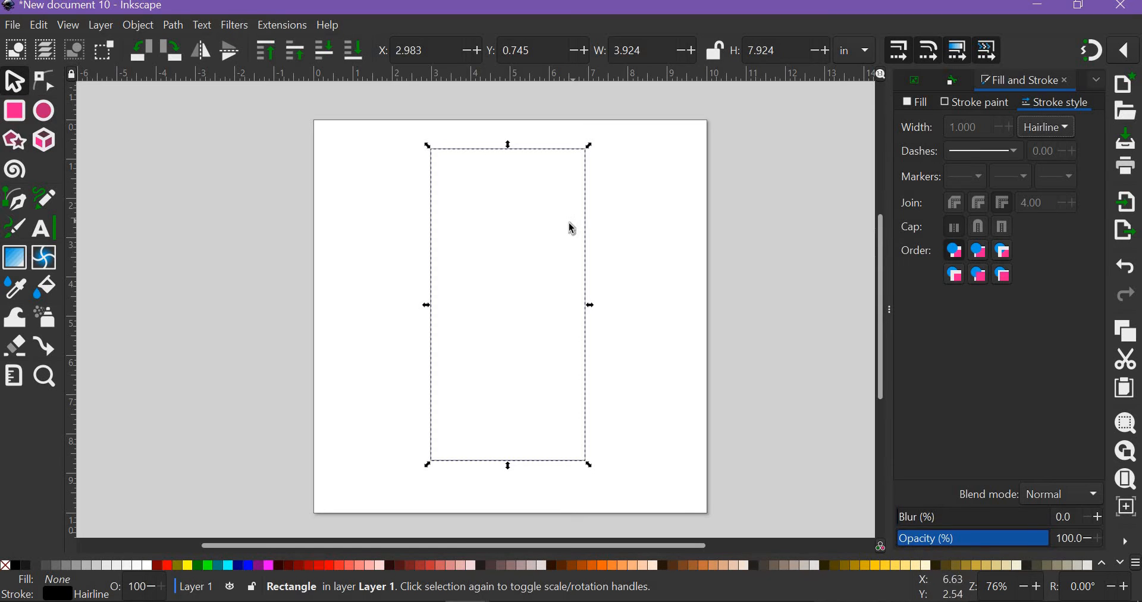
{"action": "left_click", "coordinate": [637, 339]}
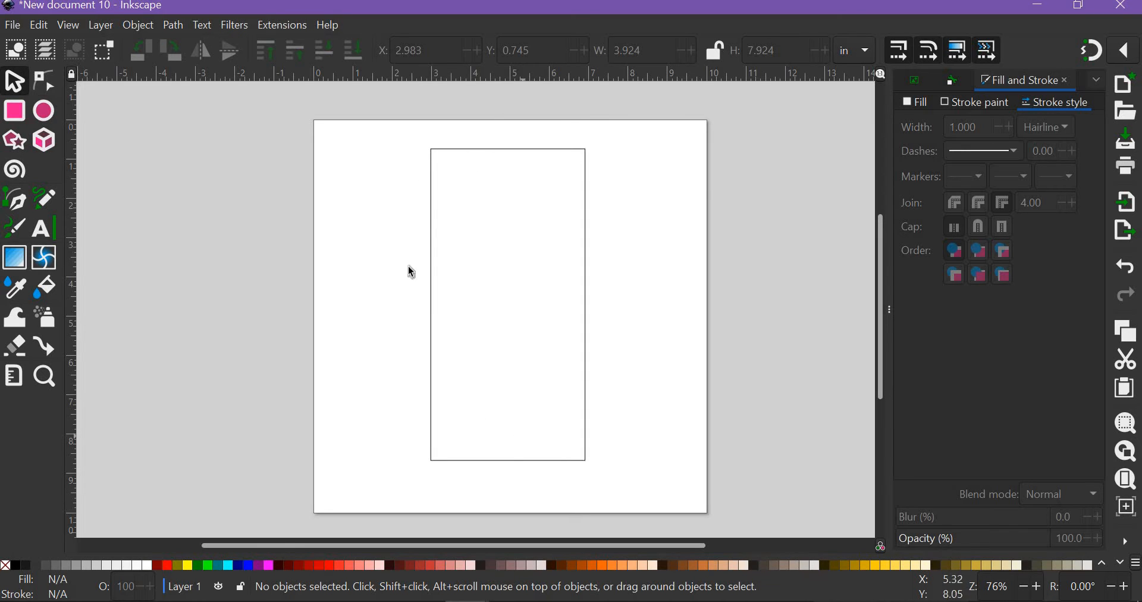
{"action": "left_click", "coordinate": [431, 233]}
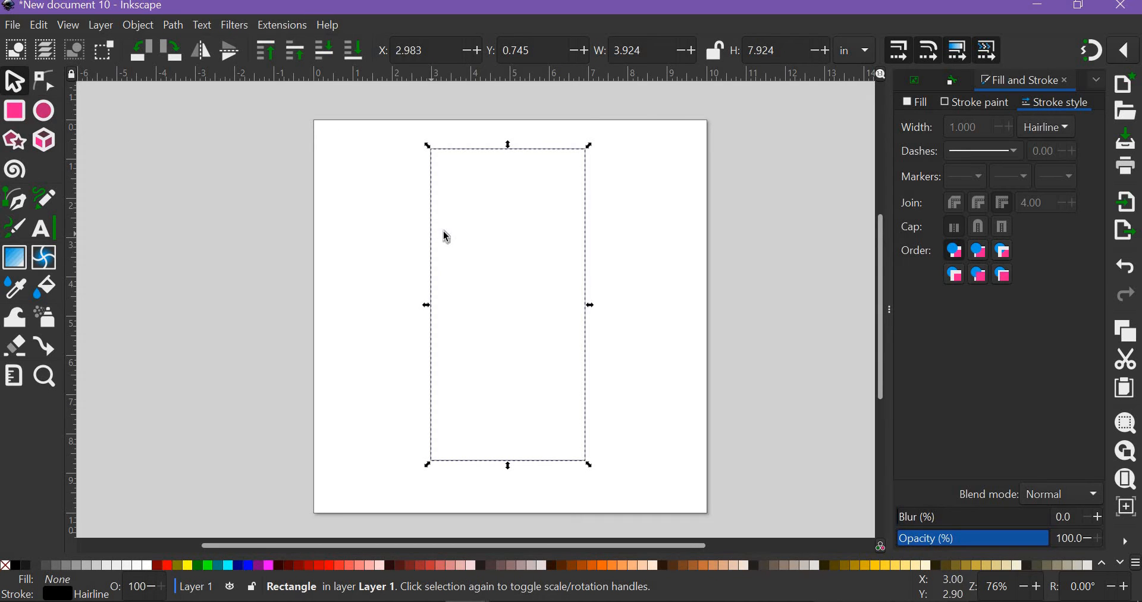
{"action": "left_click", "coordinate": [443, 224]}
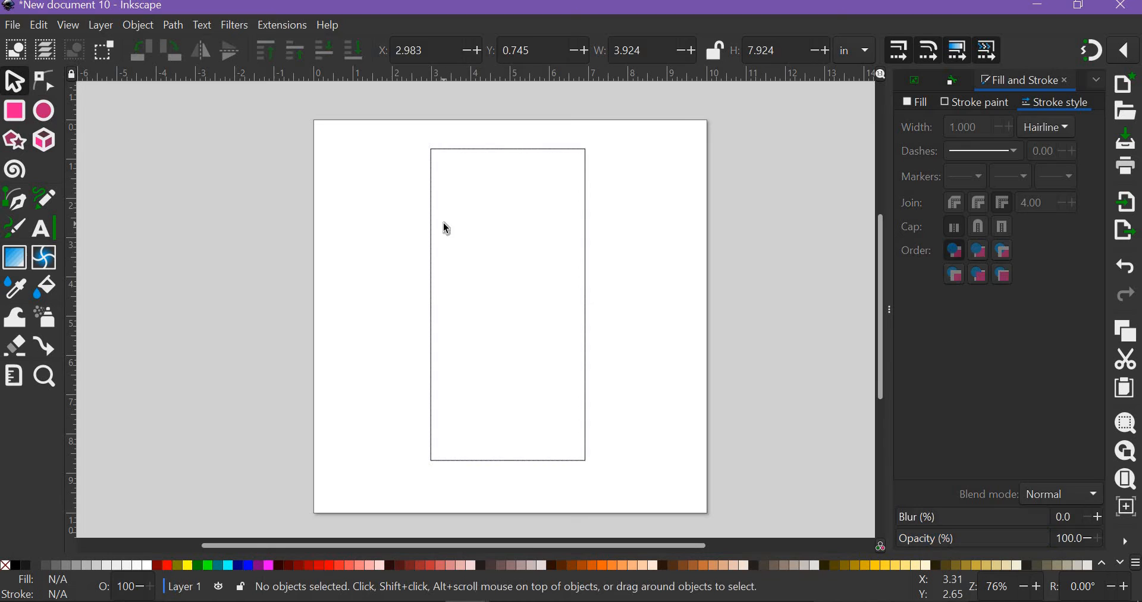
- Set the rectangle's size to 4 in wide by 8 in high
{"action": "double_click", "coordinate": [432, 179]}
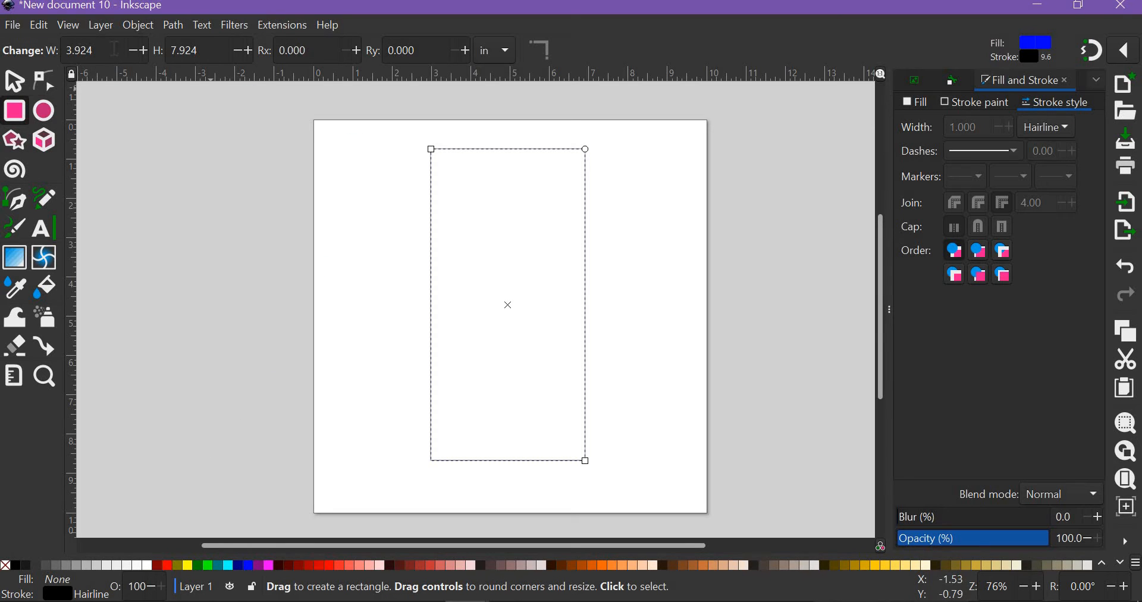
{"action": "left_click_drag", "start_coordinate": [104, 51], "coordinate": [5, 57]}
{"action": "type", "text": "4"}
{"action": "key", "text": "Tab"}
{"action": "type", "text": "8"}
{"action": "key", "text": "Return"}
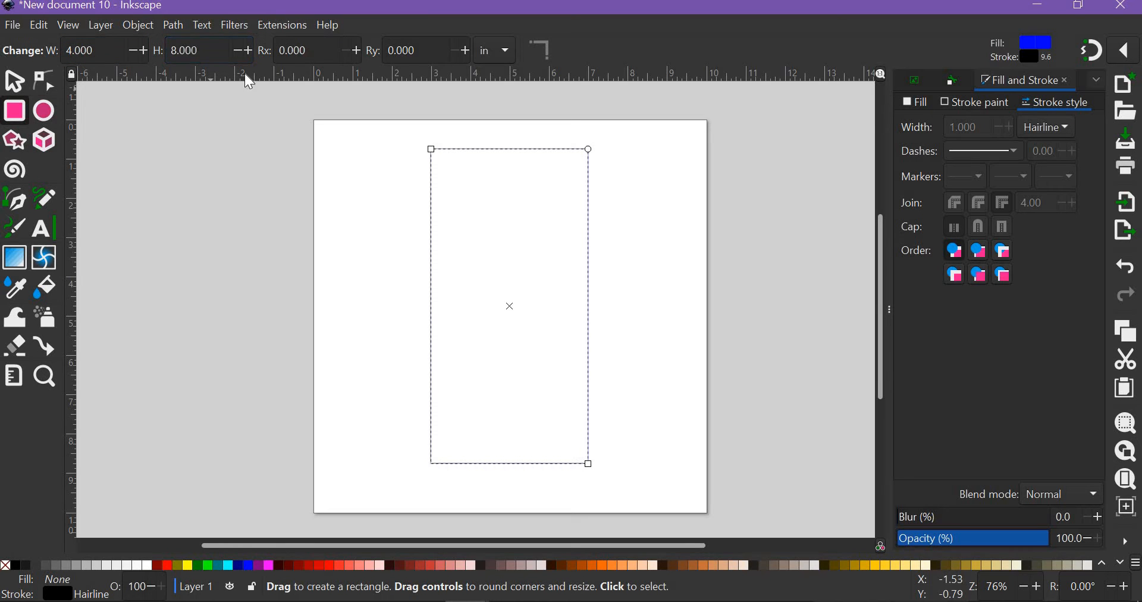
- Round the rectangle's corners with horizontal and vertical radii of 0.9 in, and leave the rectangle deselected
{"action": "left_click", "coordinate": [356, 52]}
{"action": "left_click", "coordinate": [460, 53]}
{"action": "left_click", "coordinate": [453, 51]}
{"action": "left_click", "coordinate": [453, 52]}
{"action": "left_click", "coordinate": [464, 51]}
{"action": "left_click", "coordinate": [464, 51]}
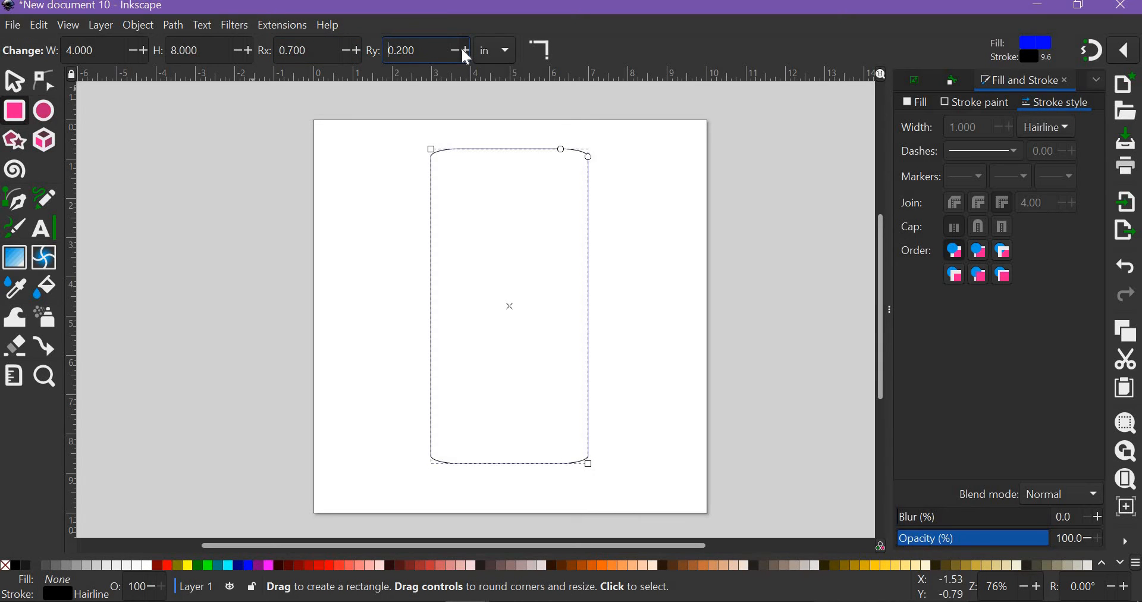
{"action": "left_click", "coordinate": [464, 51]}
{"action": "left_click", "coordinate": [464, 51]}
{"action": "left_click", "coordinate": [464, 51]}
{"action": "left_click", "coordinate": [464, 51]}
{"action": "left_click", "coordinate": [356, 52]}
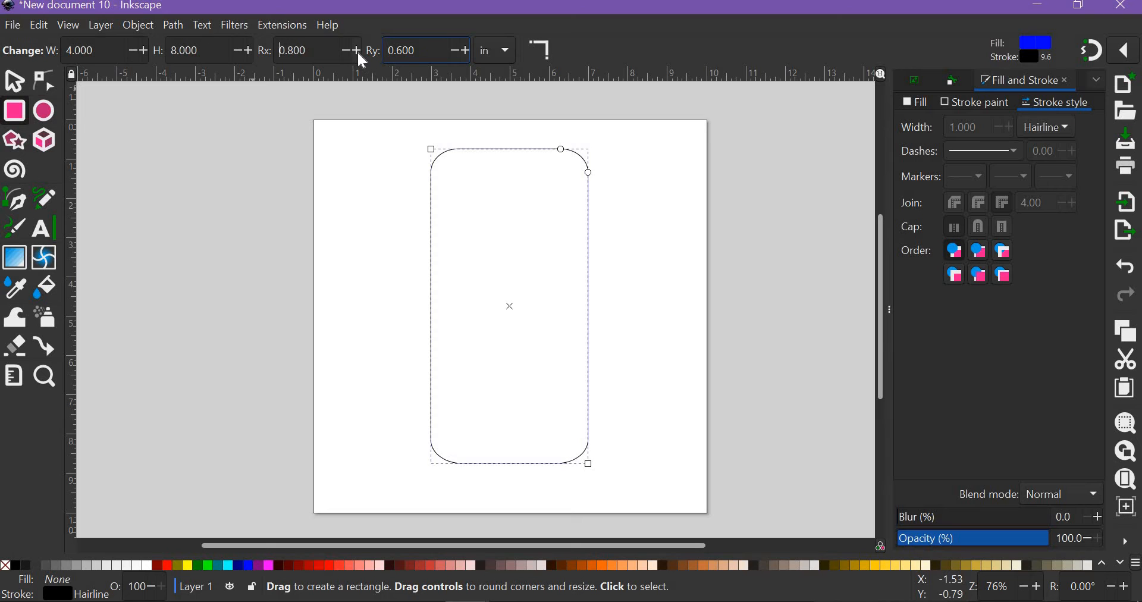
{"action": "left_click", "coordinate": [357, 52]}
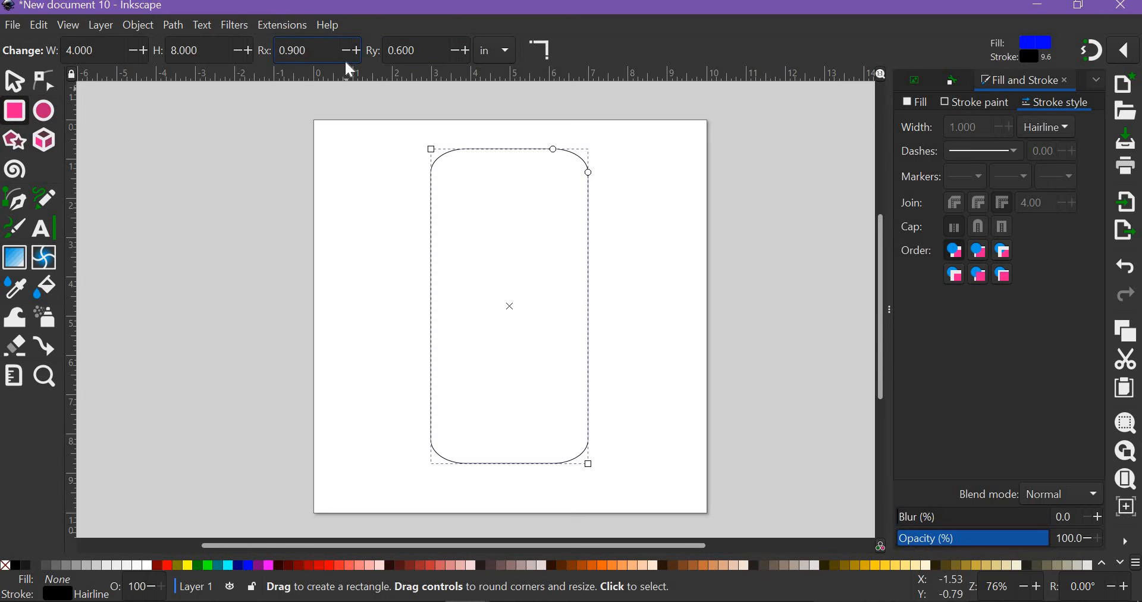
{"action": "left_click", "coordinate": [358, 52]}
{"action": "left_click", "coordinate": [358, 53]}
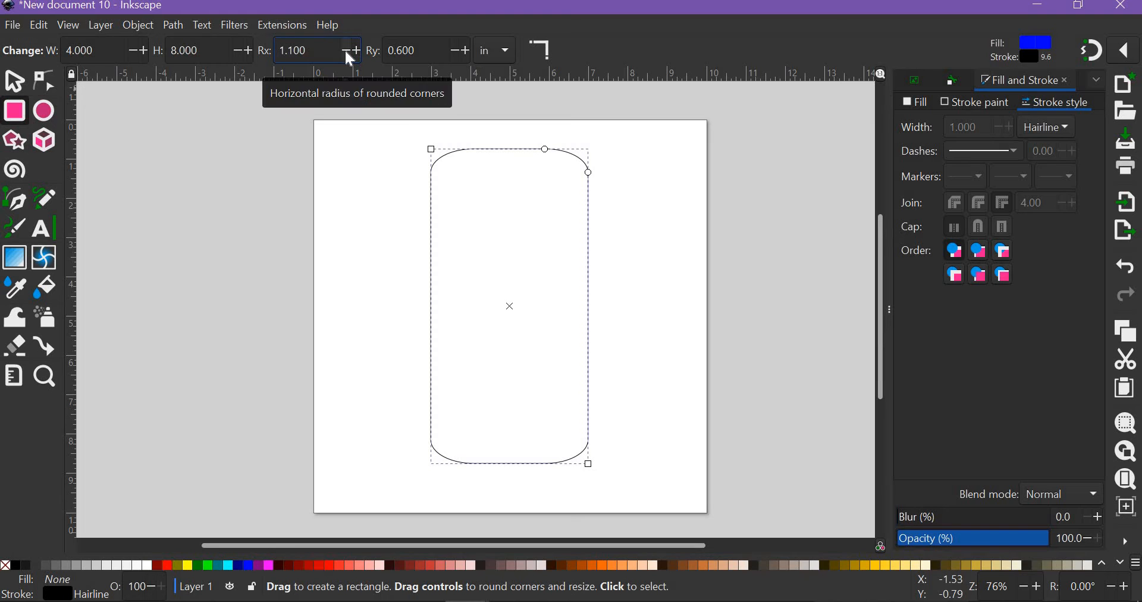
{"action": "left_click", "coordinate": [350, 55]}
{"action": "left_click", "coordinate": [349, 55]}
{"action": "left_click", "coordinate": [466, 54]}
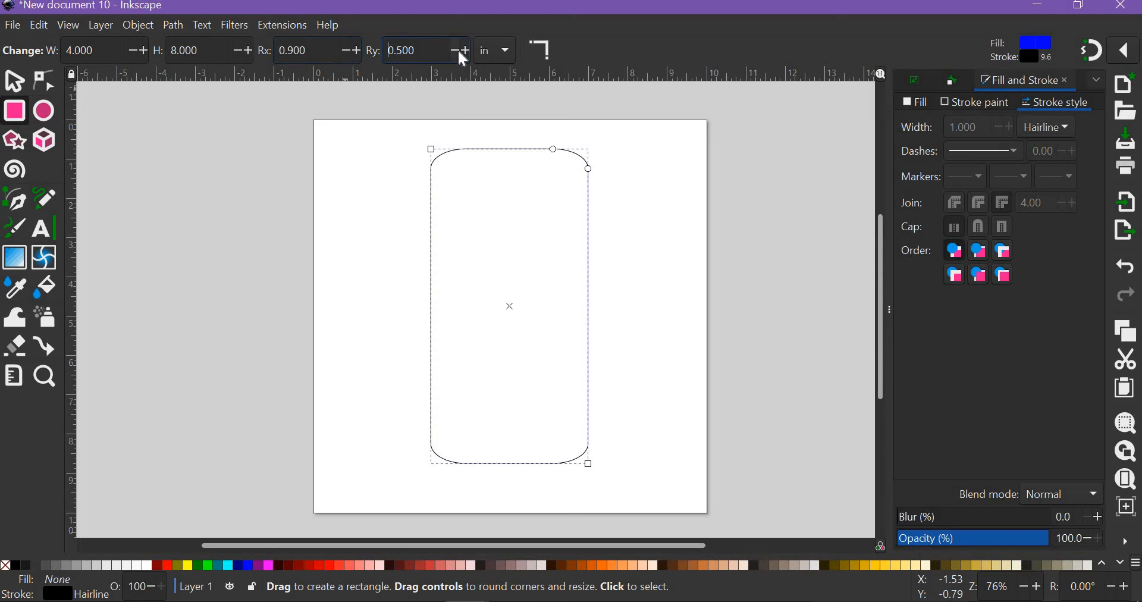
{"action": "left_click", "coordinate": [466, 54]}
{"action": "left_click", "coordinate": [466, 53]}
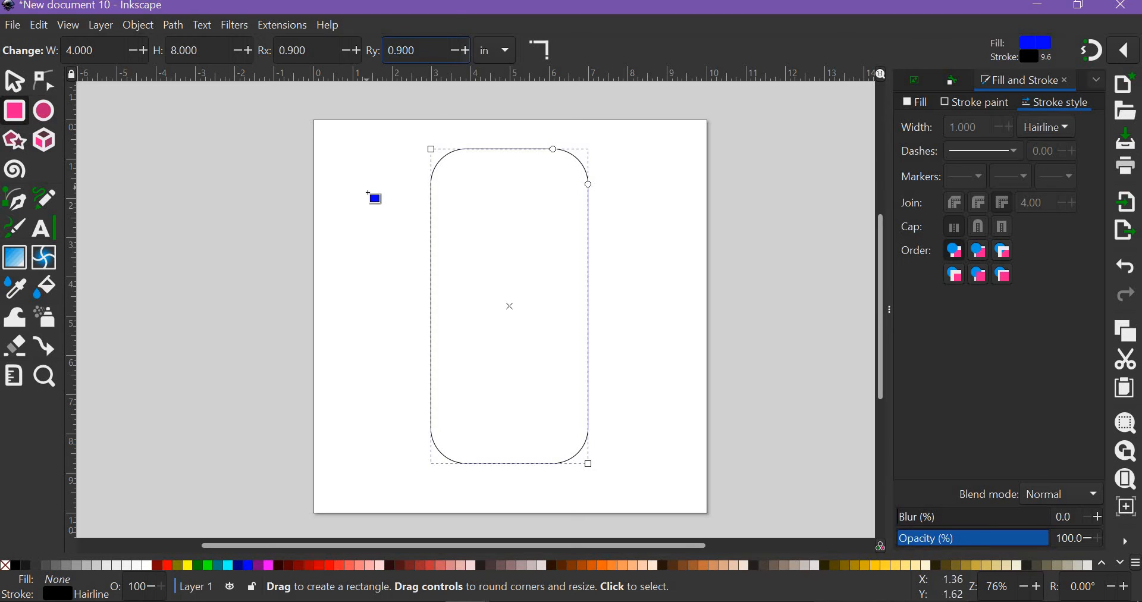
{"action": "left_click", "coordinate": [375, 197]}
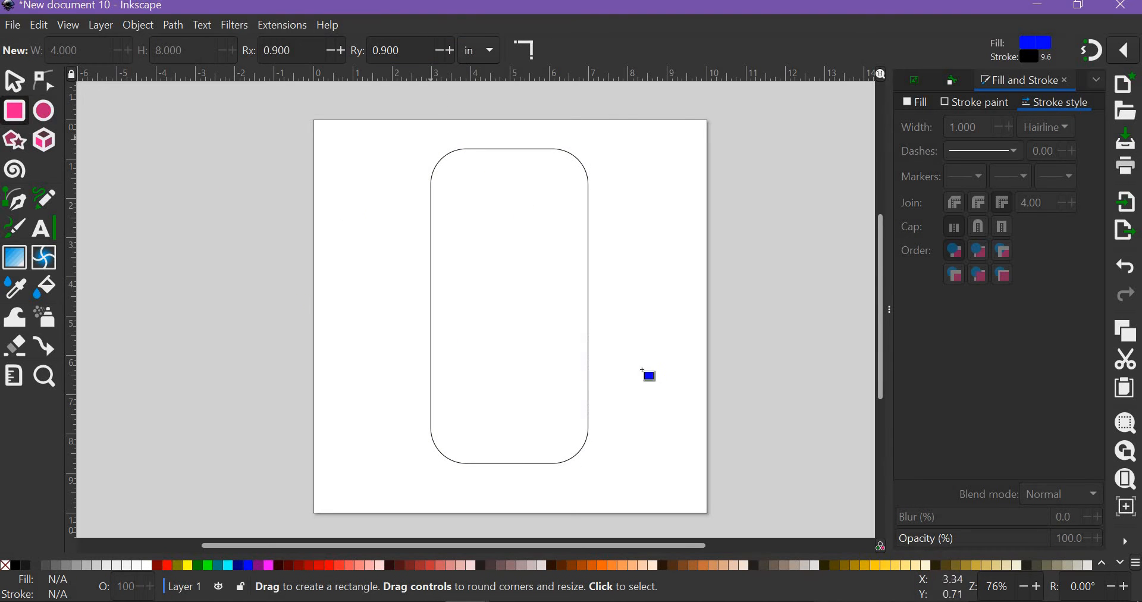
{"action": "left_click", "coordinate": [23, 79]}
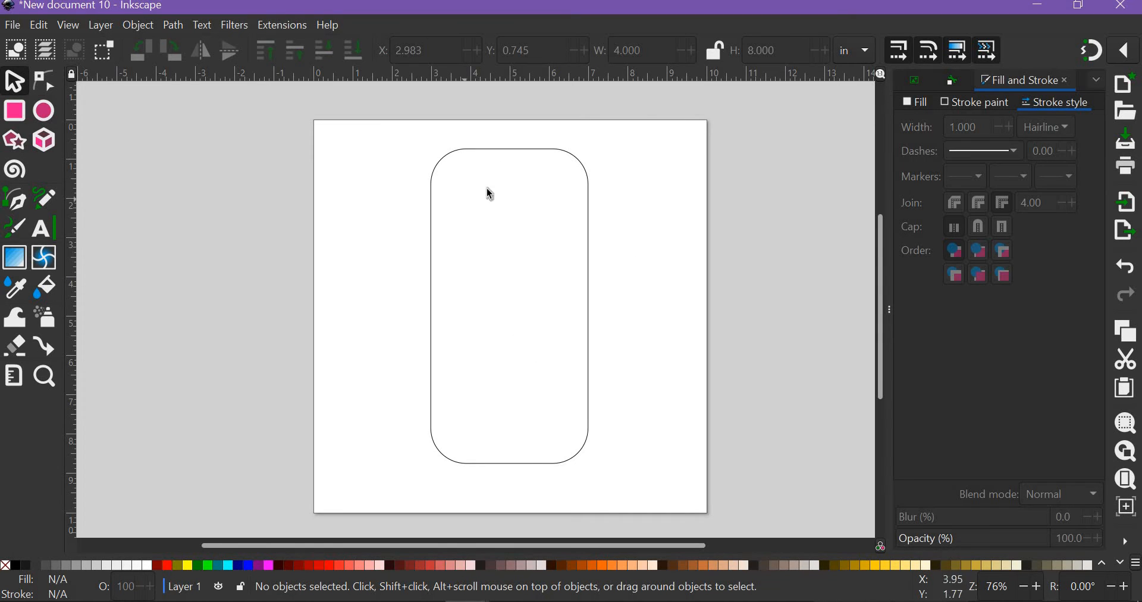
- Draw an ellipse about 2.7 in wide by 2.6 in high inside the upper part of the rounded rectangle
{"action": "scroll", "coordinate": [454, 261], "scroll_direction": "down", "scroll_amount": 2}
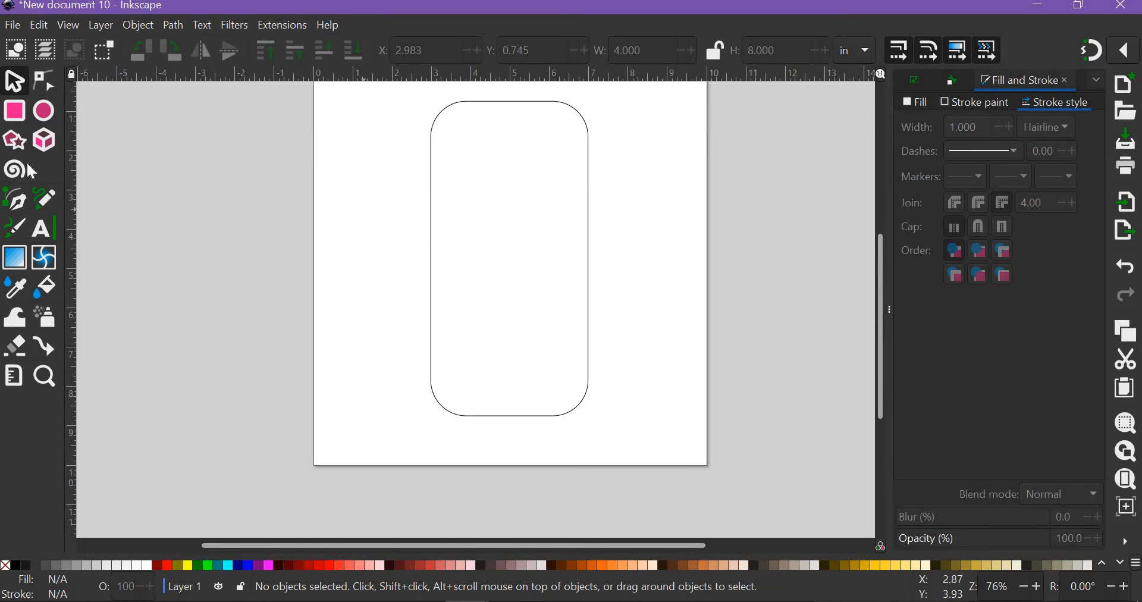
{"action": "left_click", "coordinate": [42, 117]}
{"action": "left_click_drag", "start_coordinate": [450, 127], "coordinate": [492, 156]}
{"action": "left_click_drag", "start_coordinate": [532, 187], "coordinate": [557, 230]}
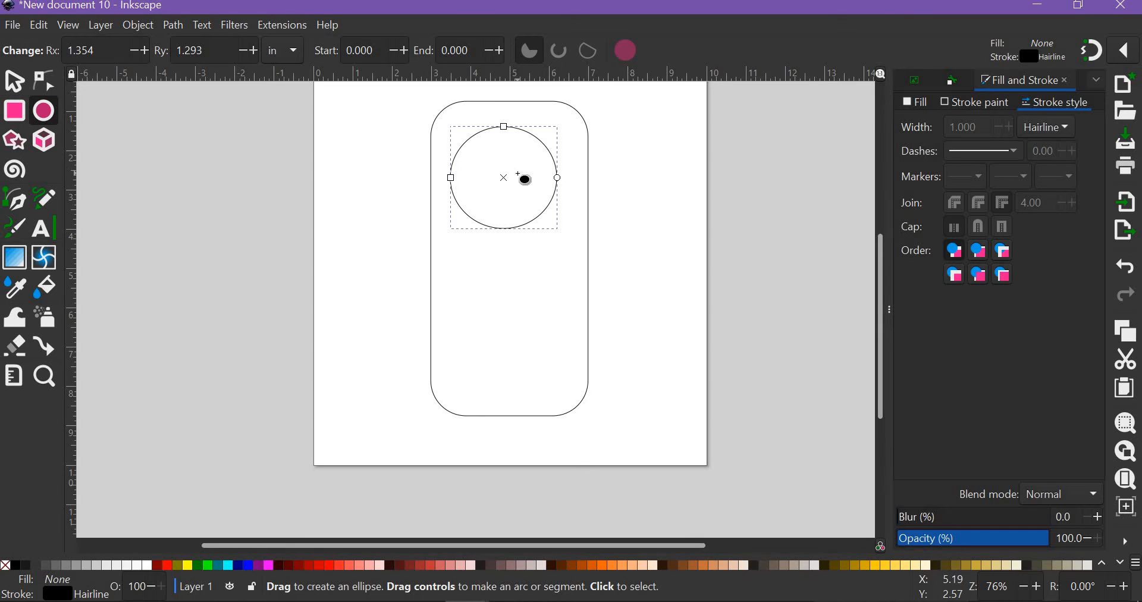
- Check the ellipse's fill, stroke paint and stroke style settings
{"action": "left_click", "coordinate": [924, 106]}
{"action": "left_click", "coordinate": [976, 104]}
{"action": "left_click", "coordinate": [1047, 106]}
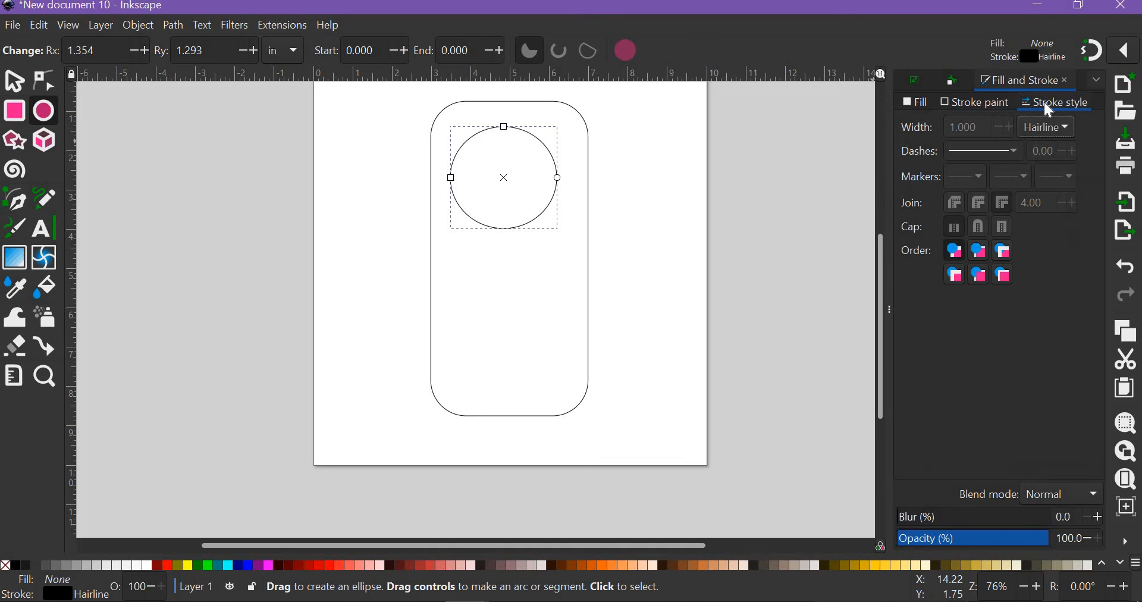
{"action": "left_click", "coordinate": [926, 106]}
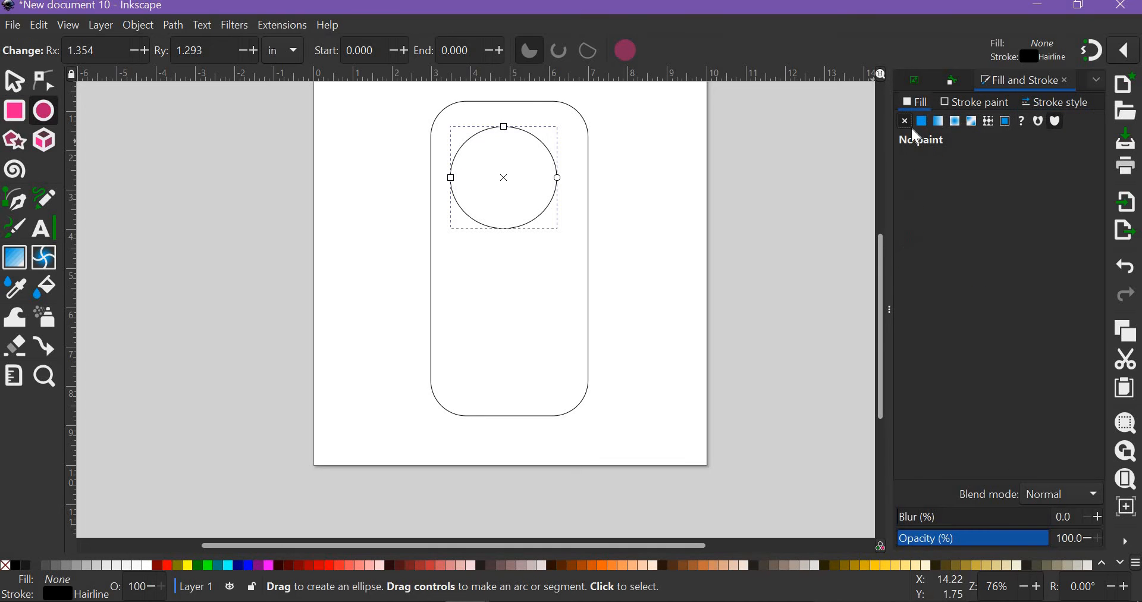
{"action": "left_click", "coordinate": [979, 107]}
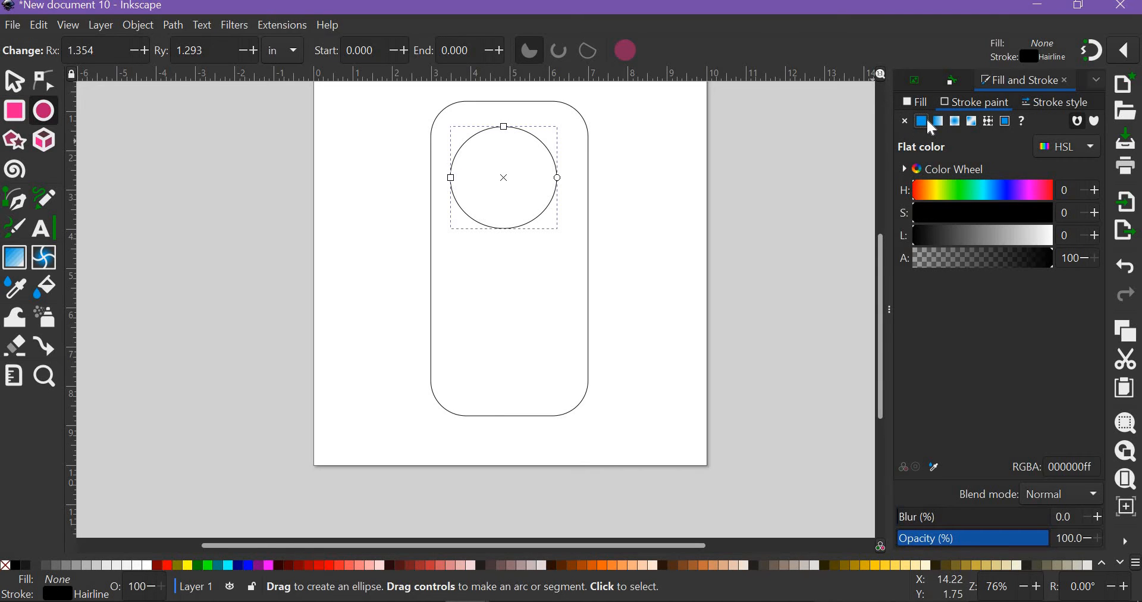
{"action": "left_click", "coordinate": [1048, 106]}
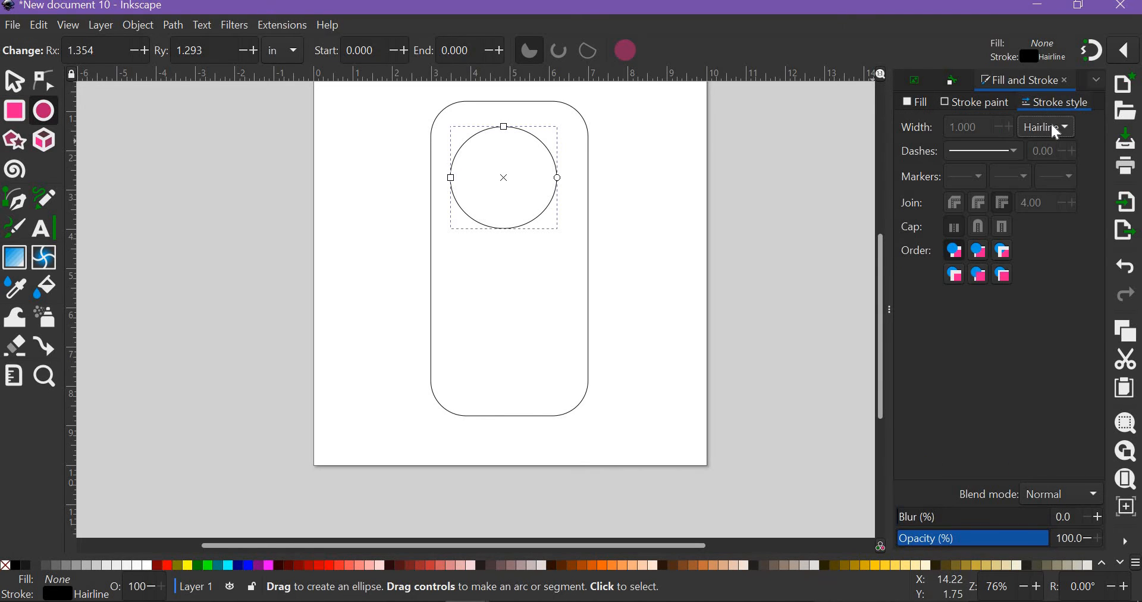
- Set the ellipse's width and height to 3 in to make it a circle, and deselect it
{"action": "left_click", "coordinate": [15, 83]}
{"action": "left_click", "coordinate": [555, 167]}
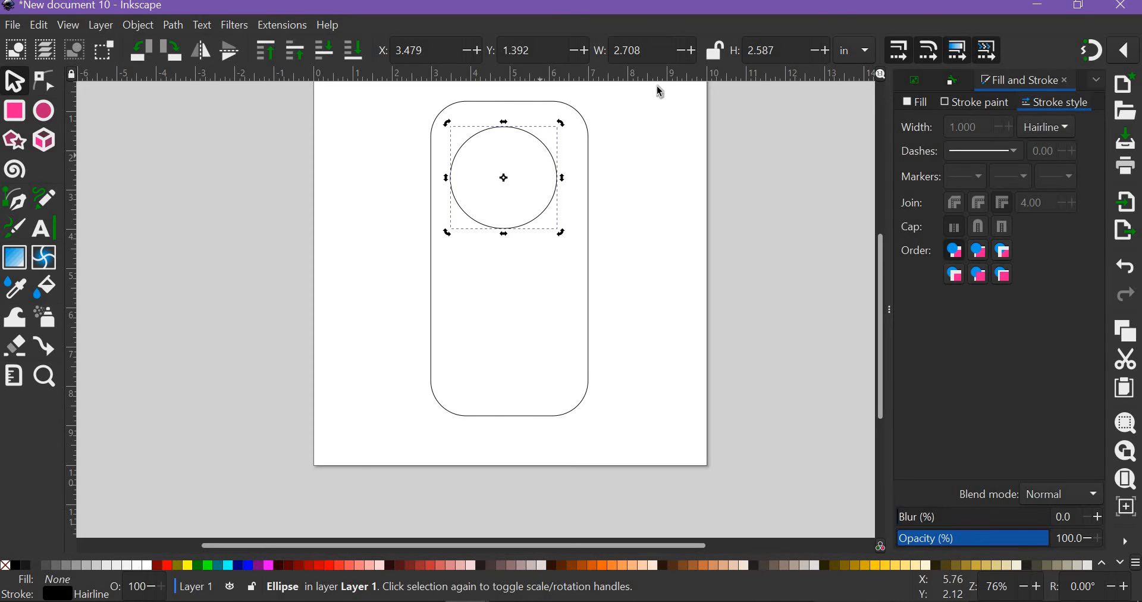
{"action": "left_click_drag", "start_coordinate": [652, 51], "coordinate": [535, 67]}
{"action": "type", "text": "3"}
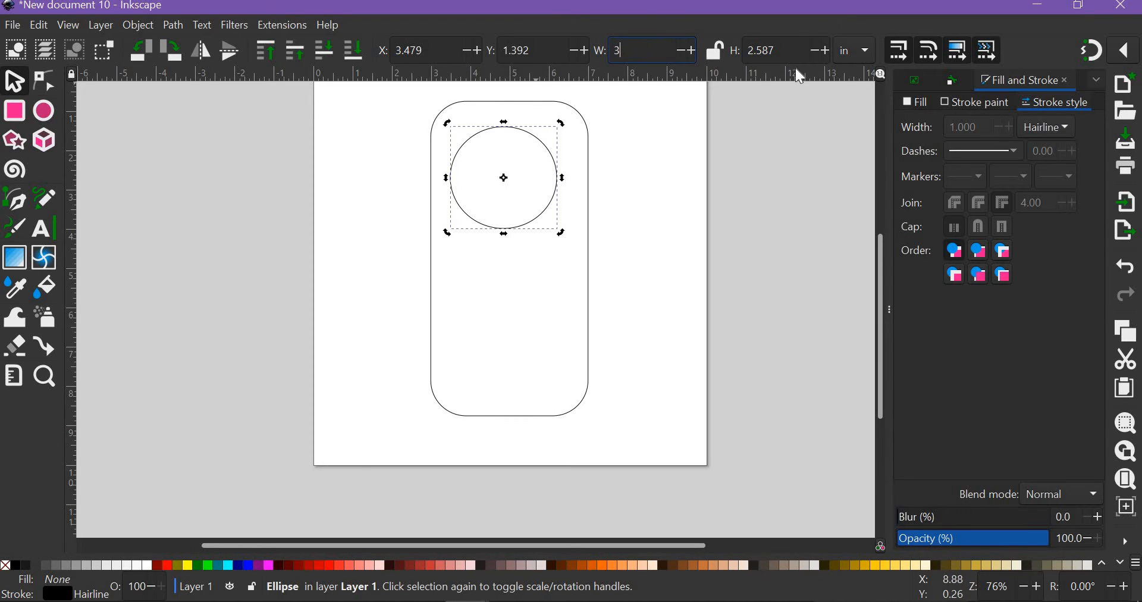
{"action": "left_click_drag", "start_coordinate": [782, 50], "coordinate": [705, 51]}
{"action": "type", "text": "3"}
{"action": "left_click", "coordinate": [655, 169]}
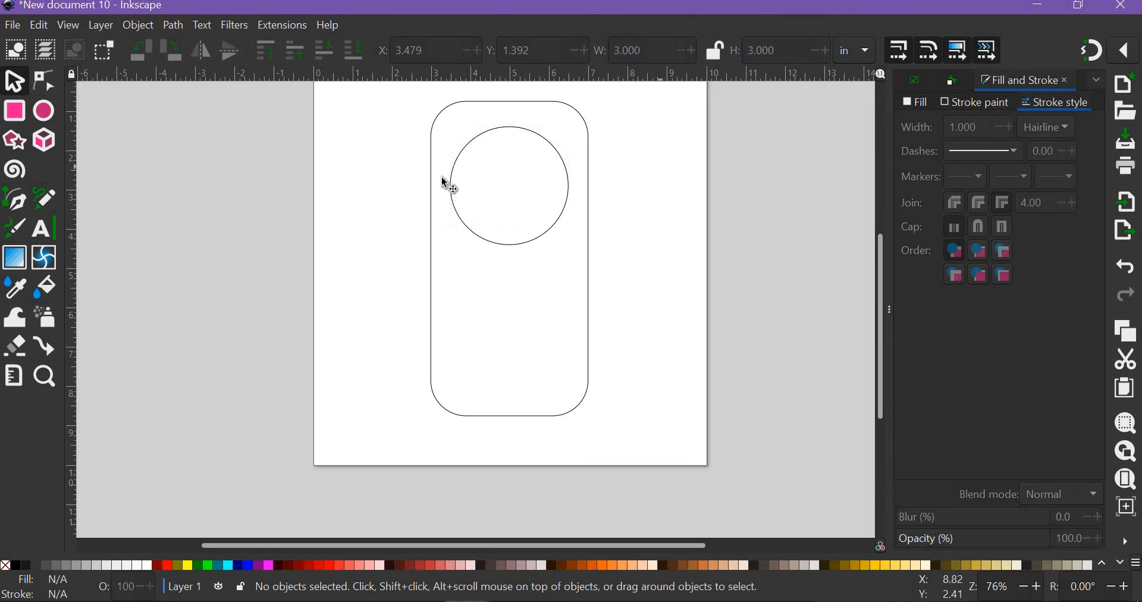
- Reposition the circle by eye in the upper part of the rounded rectangle, at about X 3.57 in and Y 1.32 in
{"action": "left_click_drag", "start_coordinate": [527, 129], "coordinate": [526, 120]}
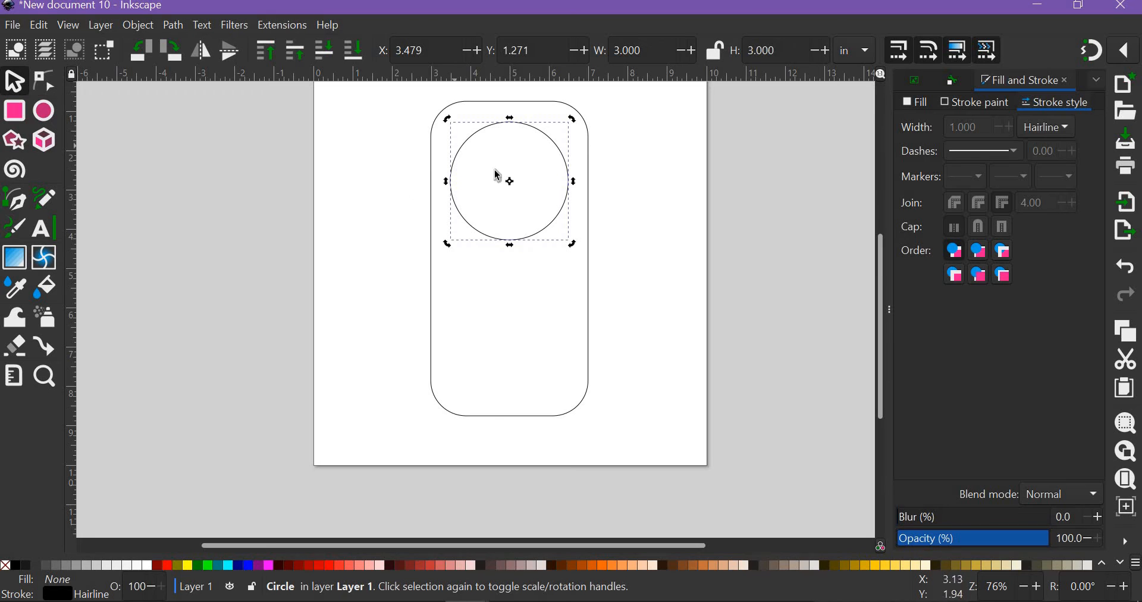
{"action": "left_click", "coordinate": [636, 205]}
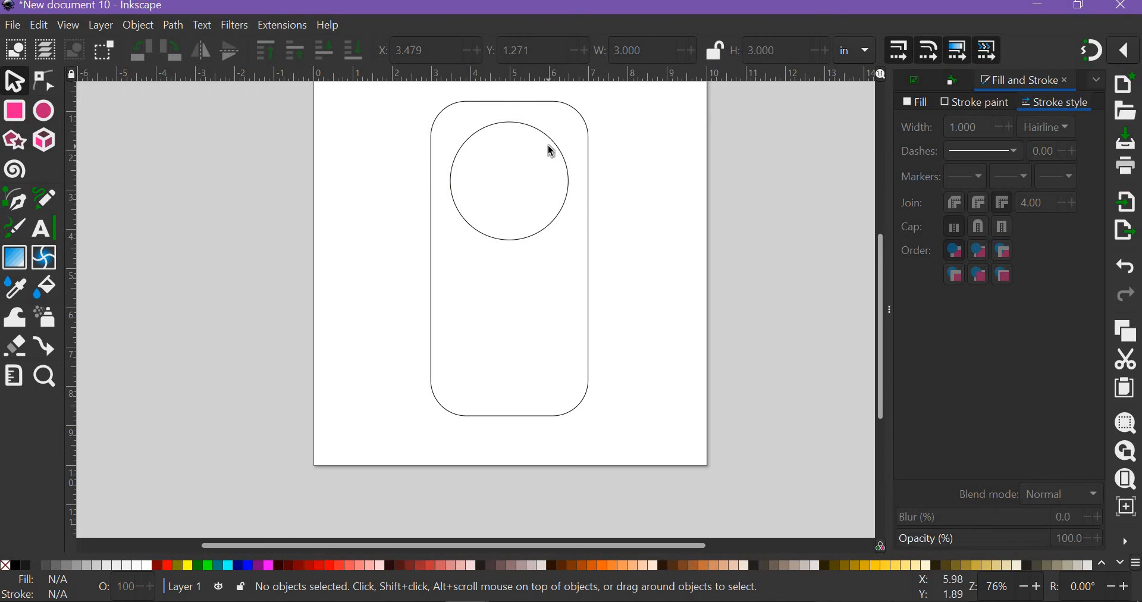
{"action": "left_click_drag", "start_coordinate": [554, 138], "coordinate": [554, 120]}
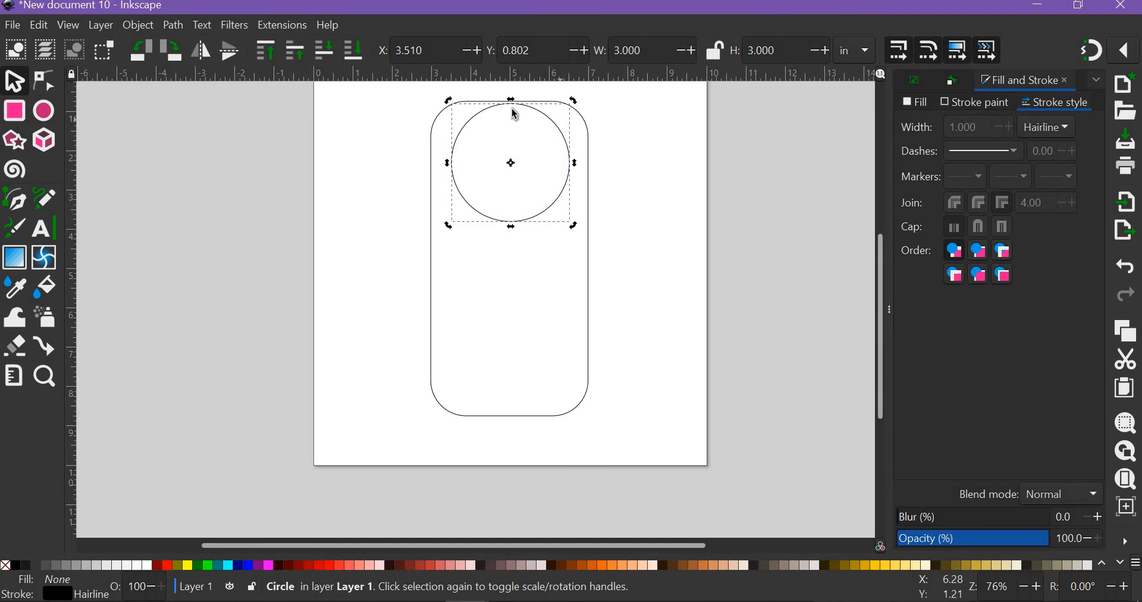
{"action": "key", "text": "Escape"}
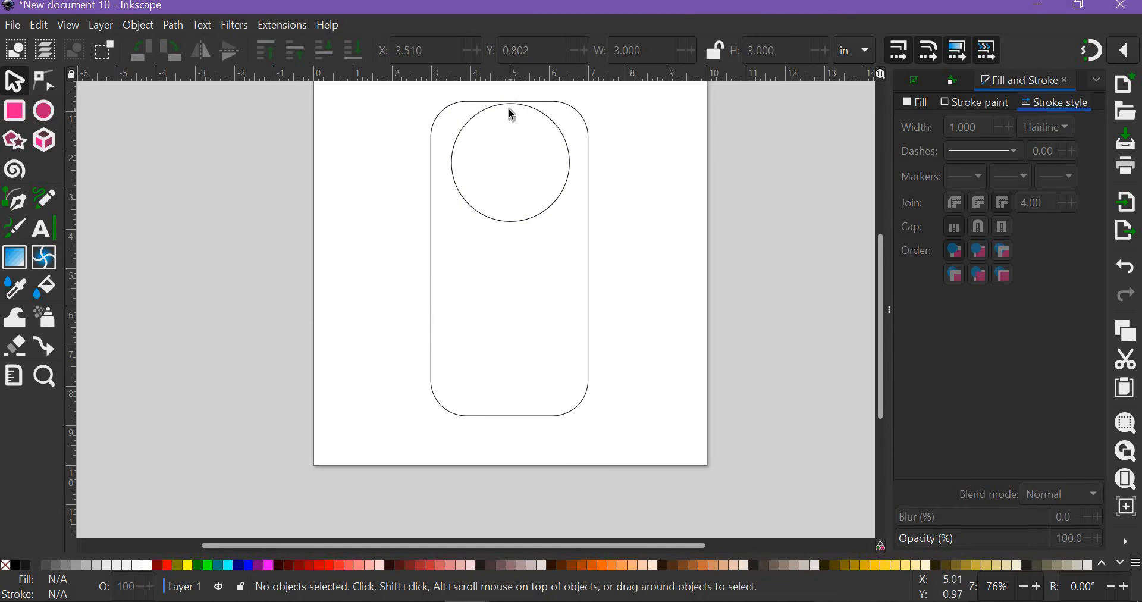
{"action": "left_click_drag", "start_coordinate": [530, 111], "coordinate": [531, 137]}
{"action": "left_click", "coordinate": [680, 188]}
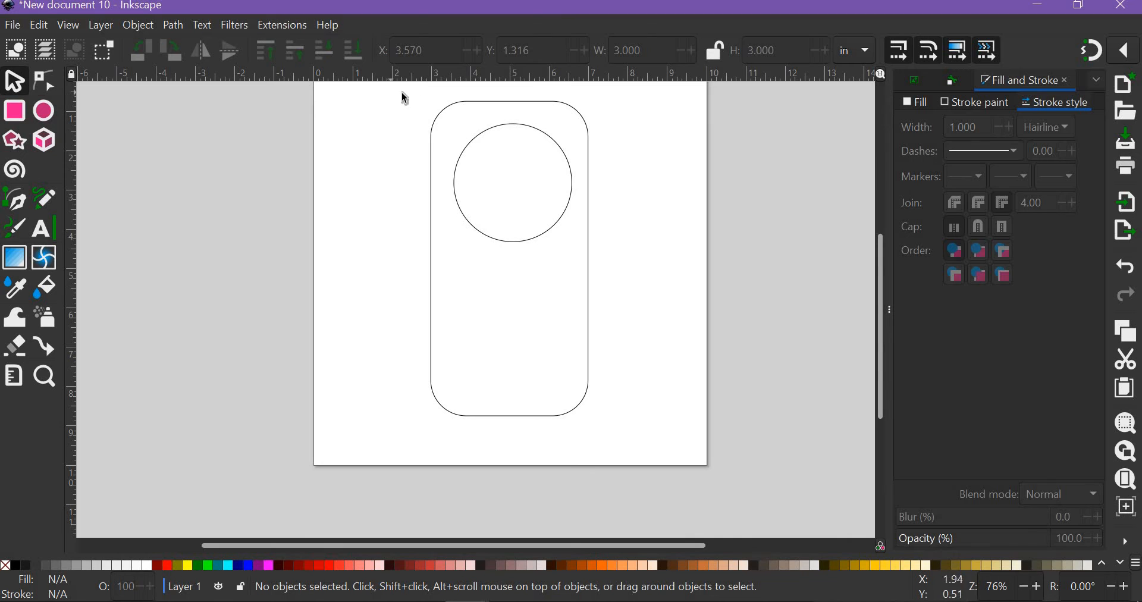
- Select the rounded rectangle and circle and center them on the vertical axis relative to the selection area
{"action": "left_click_drag", "start_coordinate": [401, 92], "coordinate": [635, 458]}
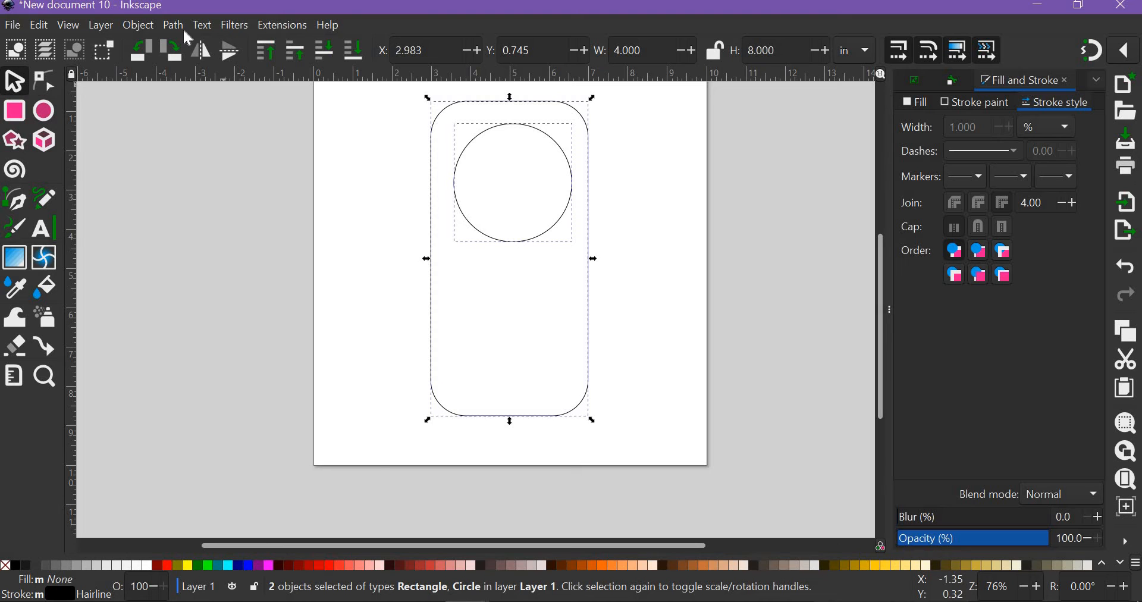
{"action": "left_click", "coordinate": [147, 28]}
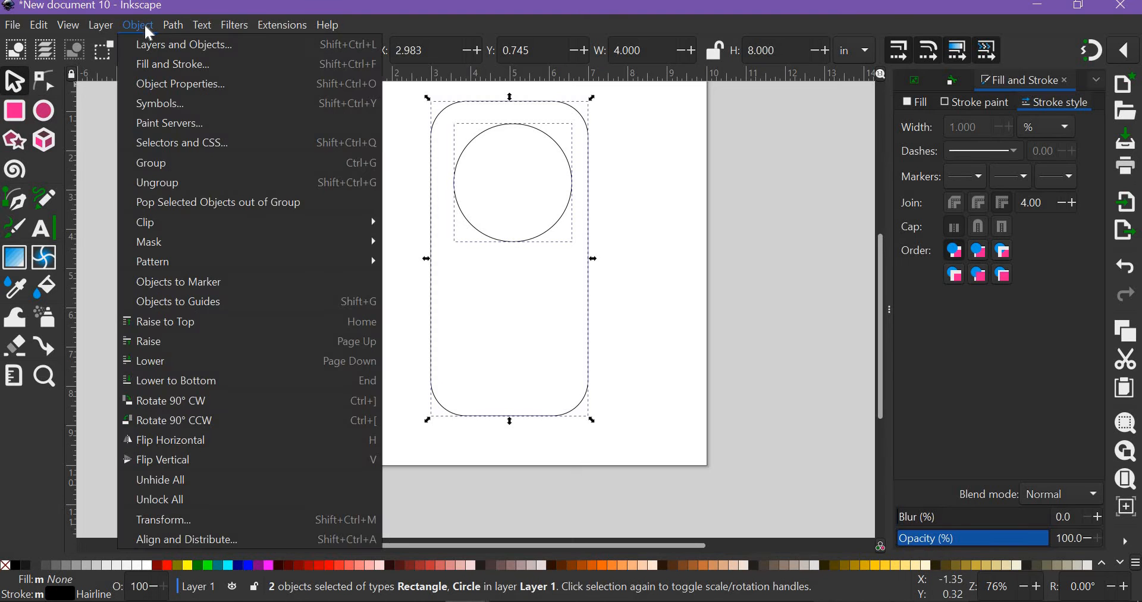
{"action": "left_click", "coordinate": [210, 543]}
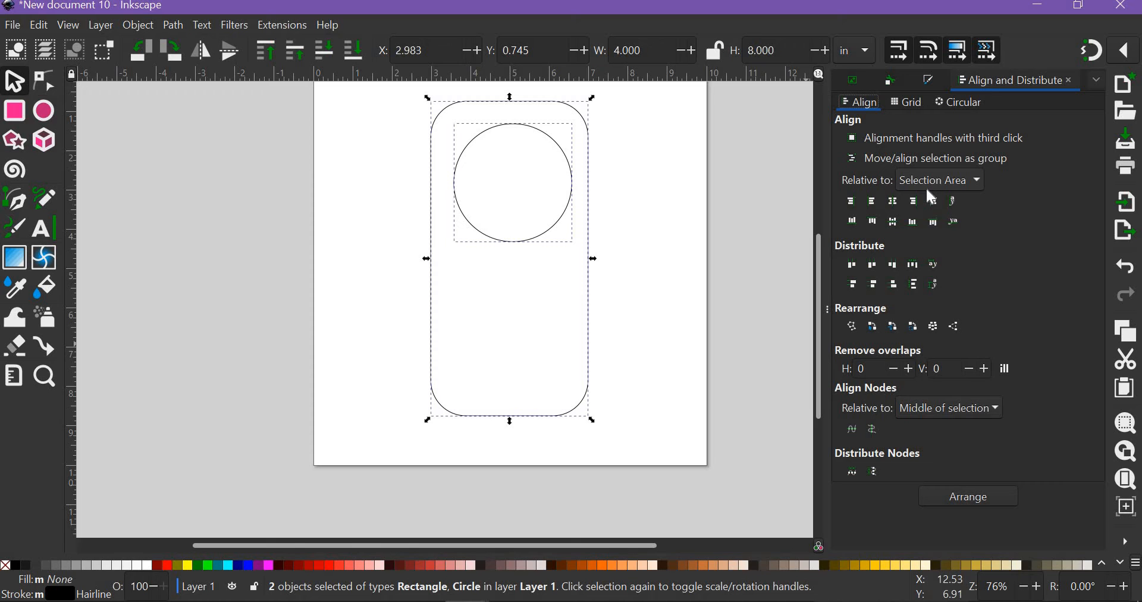
{"action": "left_click", "coordinate": [938, 175]}
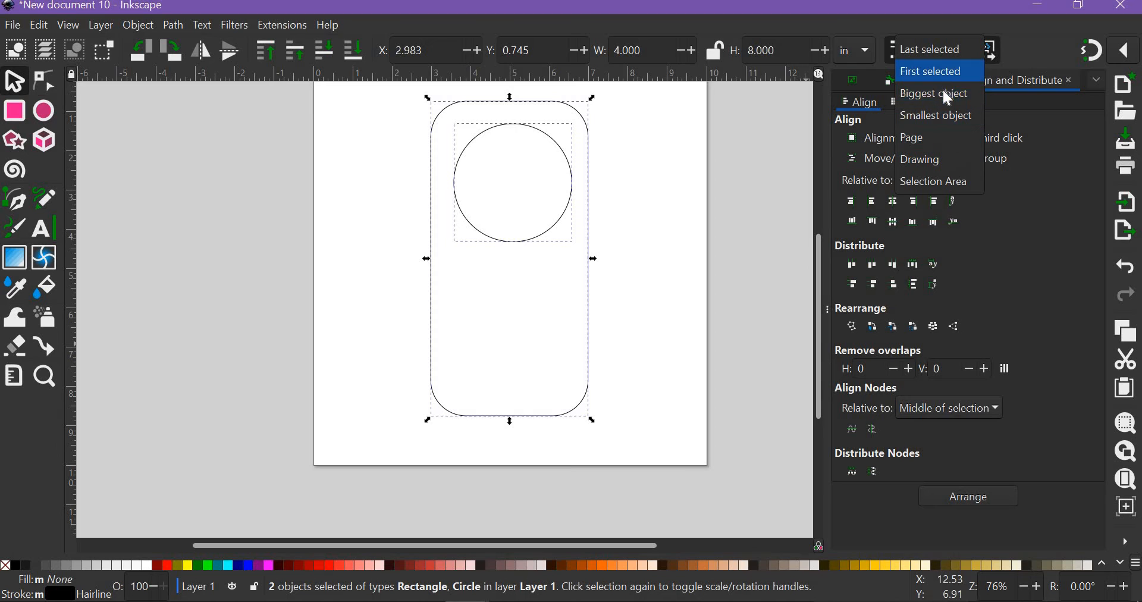
{"action": "left_click", "coordinate": [936, 183]}
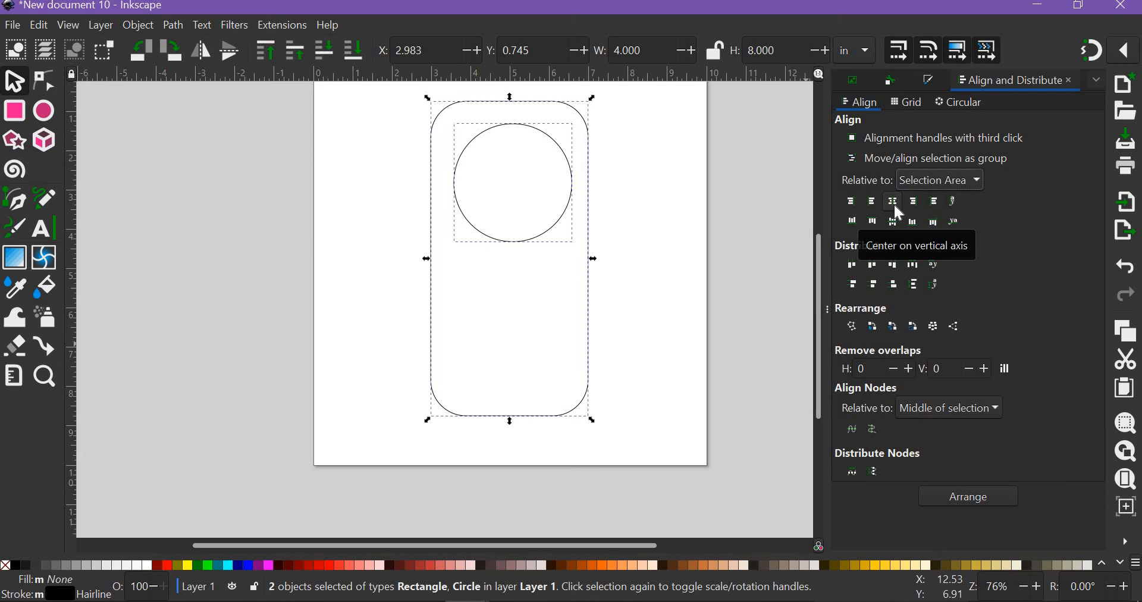
{"action": "left_click", "coordinate": [894, 204]}
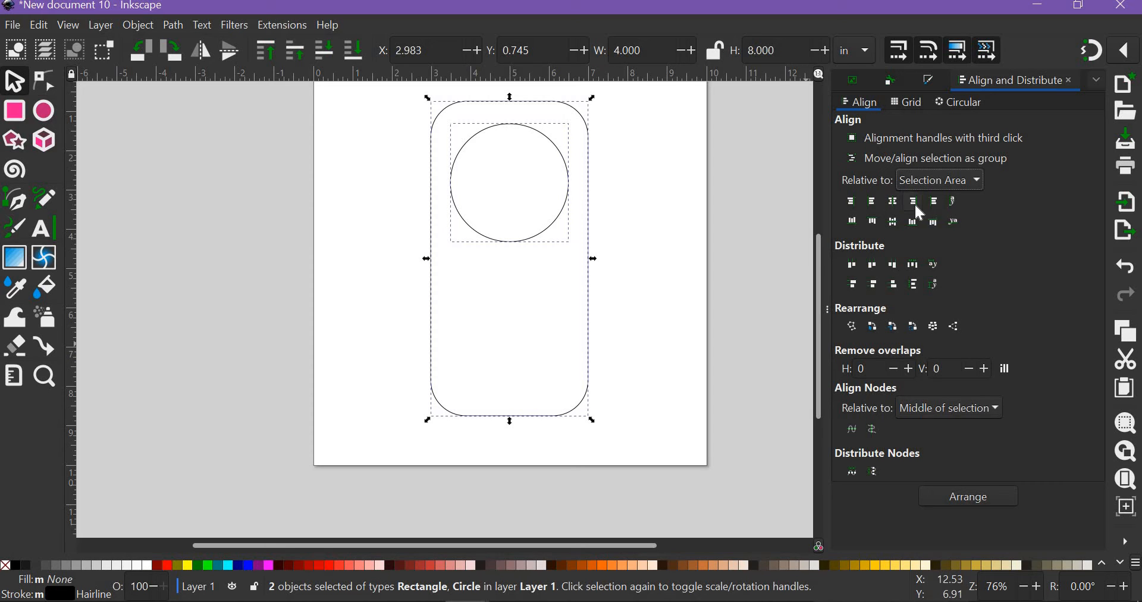
- Try aligning the circle and rectangle by their right edges and centering them on the horizontal axis, and undo both alignments
{"action": "left_click", "coordinate": [917, 205]}
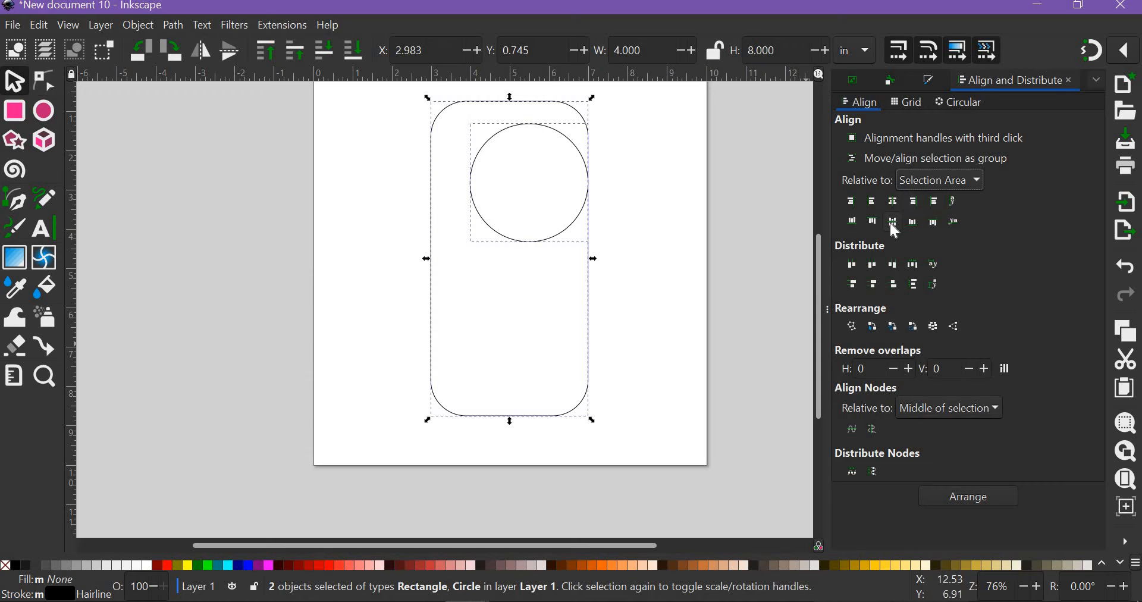
{"action": "left_click", "coordinate": [894, 223]}
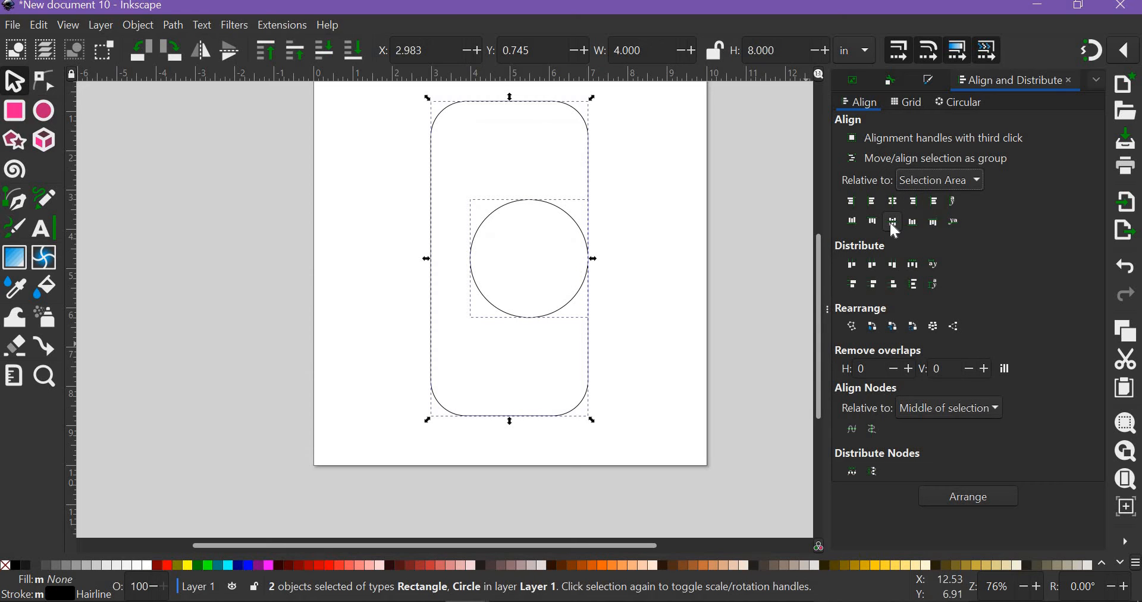
{"action": "left_click", "coordinate": [1126, 267]}
{"action": "left_click", "coordinate": [1126, 268]}
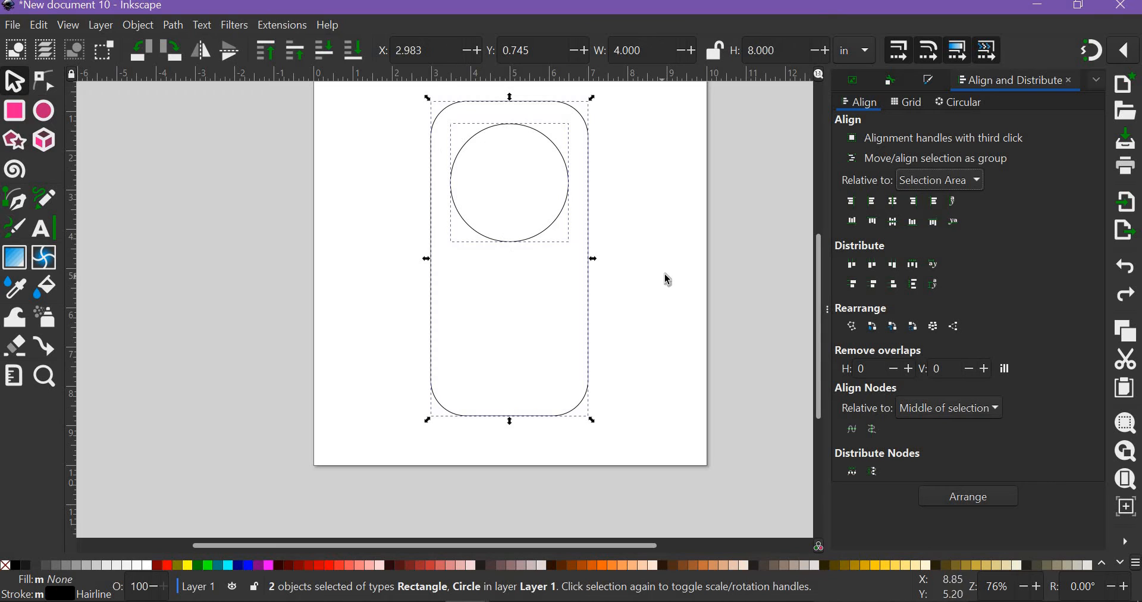
- Create a text frame below the circle and enter HALL PASS and ROOM 204 on two lines
{"action": "left_click", "coordinate": [526, 132]}
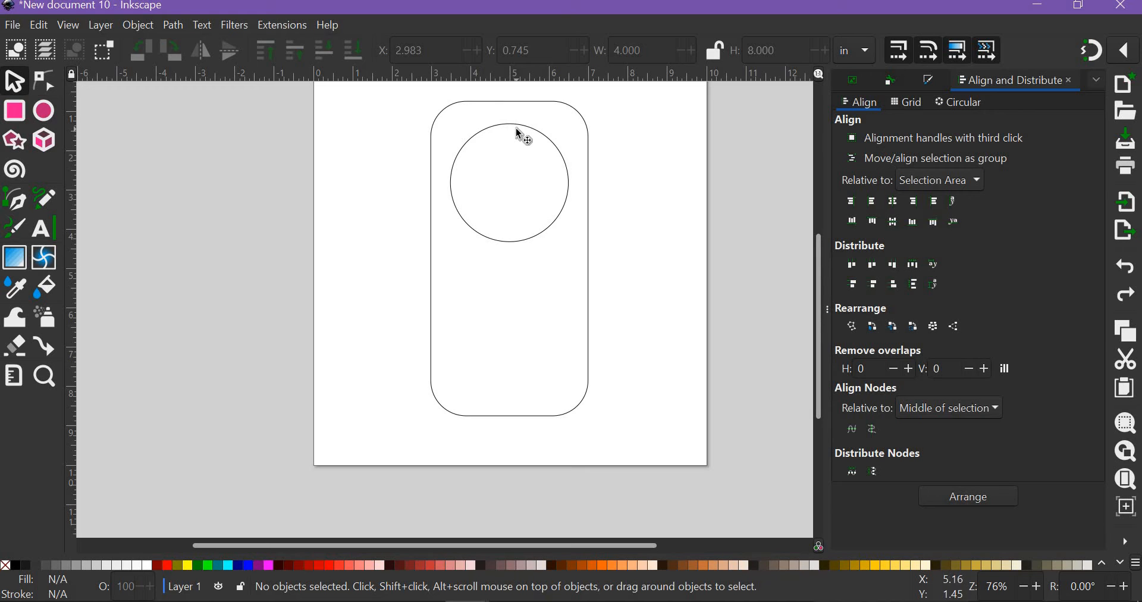
{"action": "left_click", "coordinate": [47, 233]}
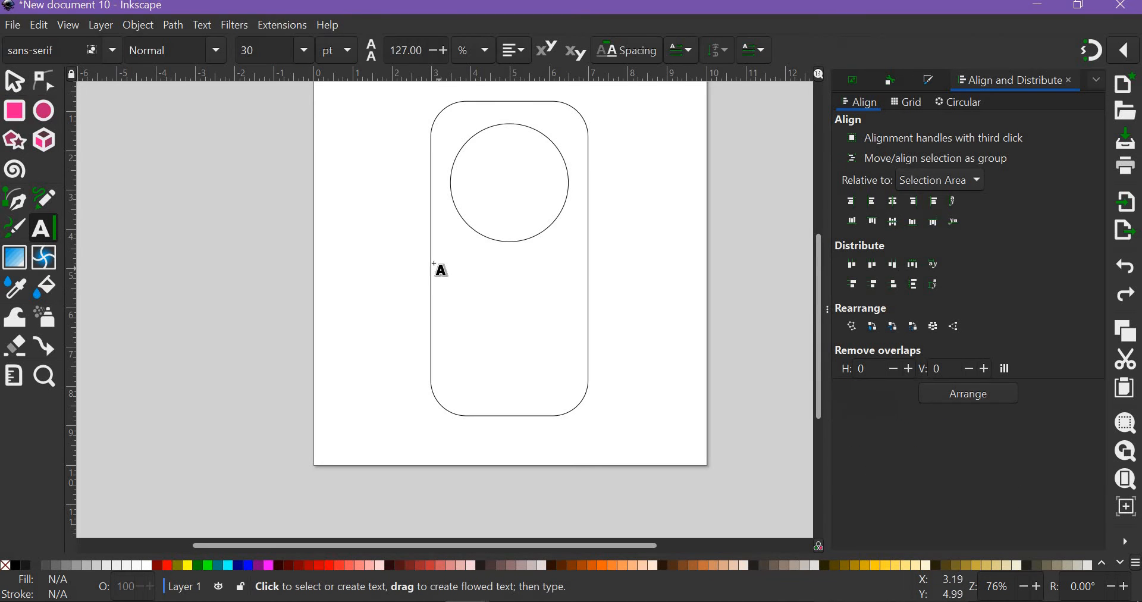
{"action": "left_click_drag", "start_coordinate": [433, 255], "coordinate": [708, 388]}
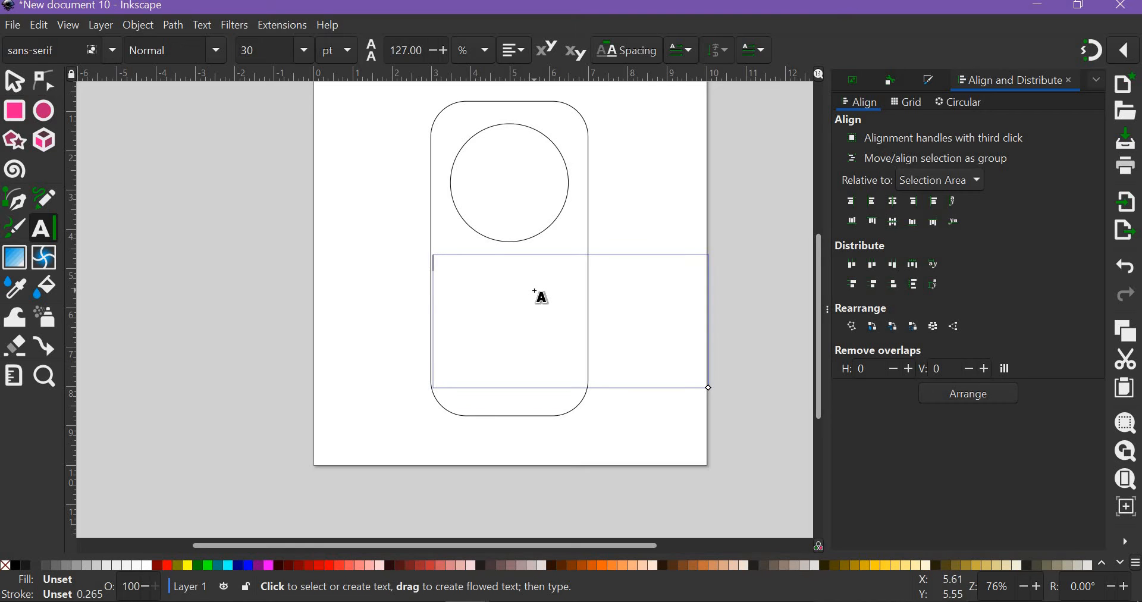
{"action": "type", "text": "HALL PASS "}
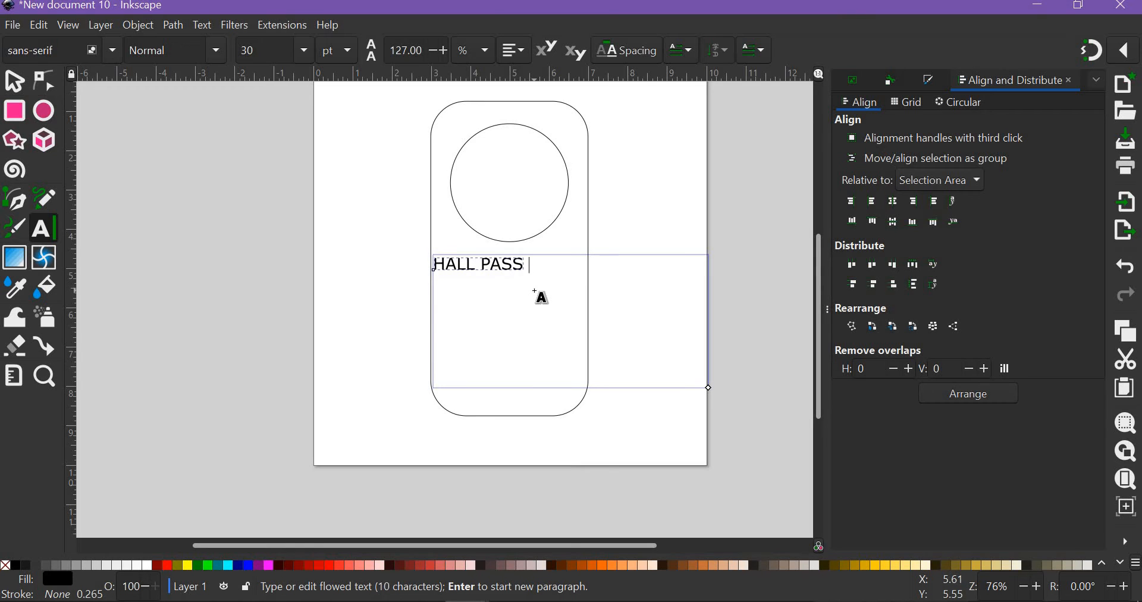
{"action": "type", "text": "ROOM 204"}
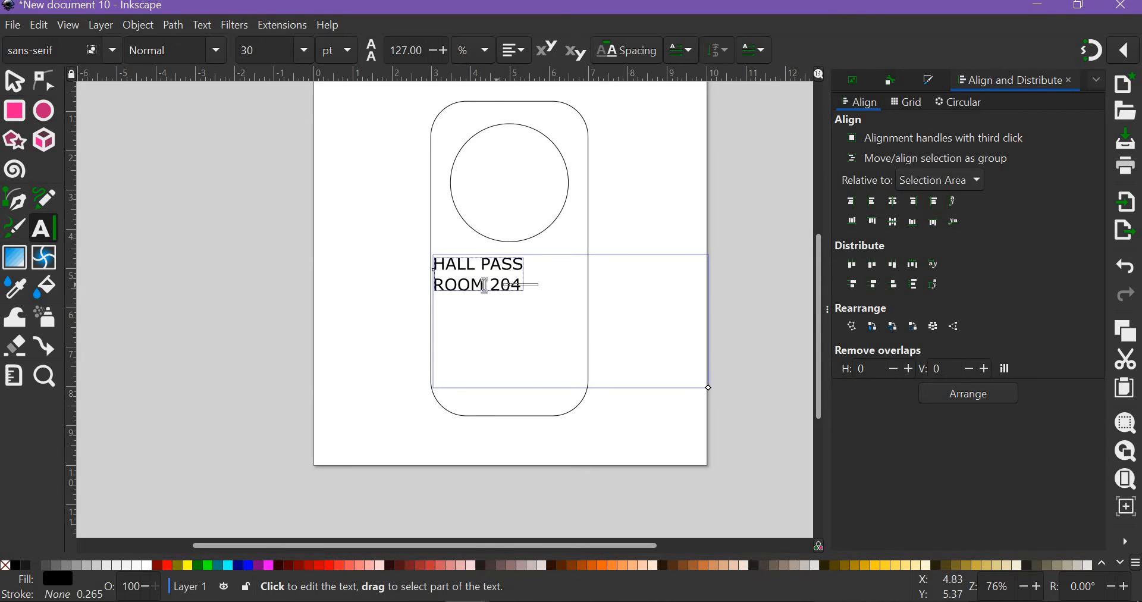
- Center-align both text lines and move the text block beneath the circle, to about X 3.94 in and Y 4.61 in
{"action": "triple_click", "coordinate": [524, 285]}
{"action": "left_click_drag", "start_coordinate": [524, 285], "coordinate": [434, 262]}
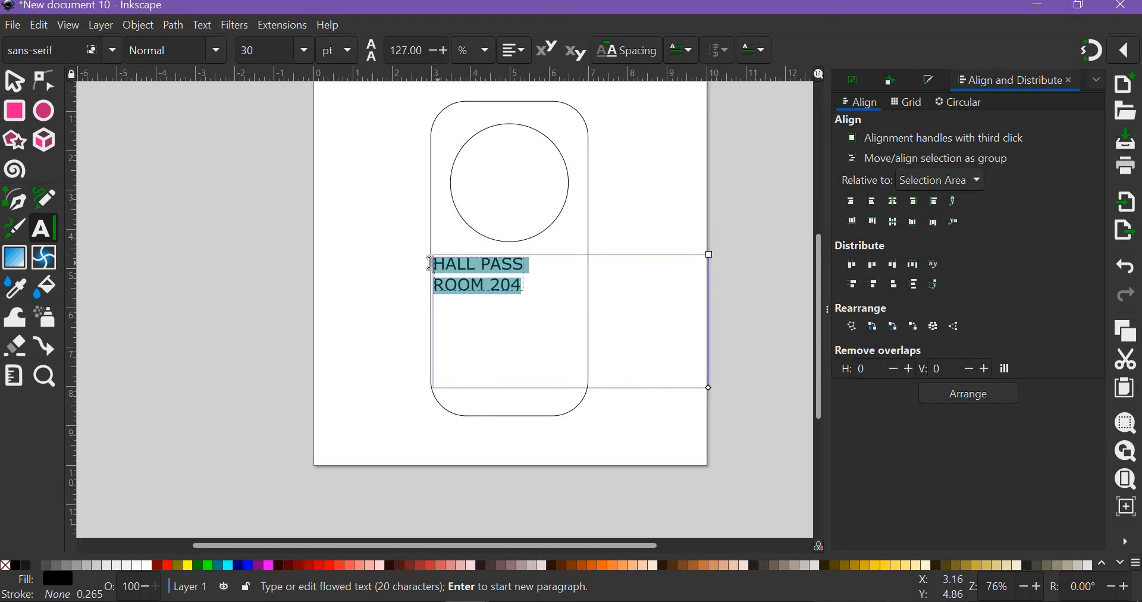
{"action": "left_click", "coordinate": [522, 59]}
{"action": "left_click", "coordinate": [514, 77]}
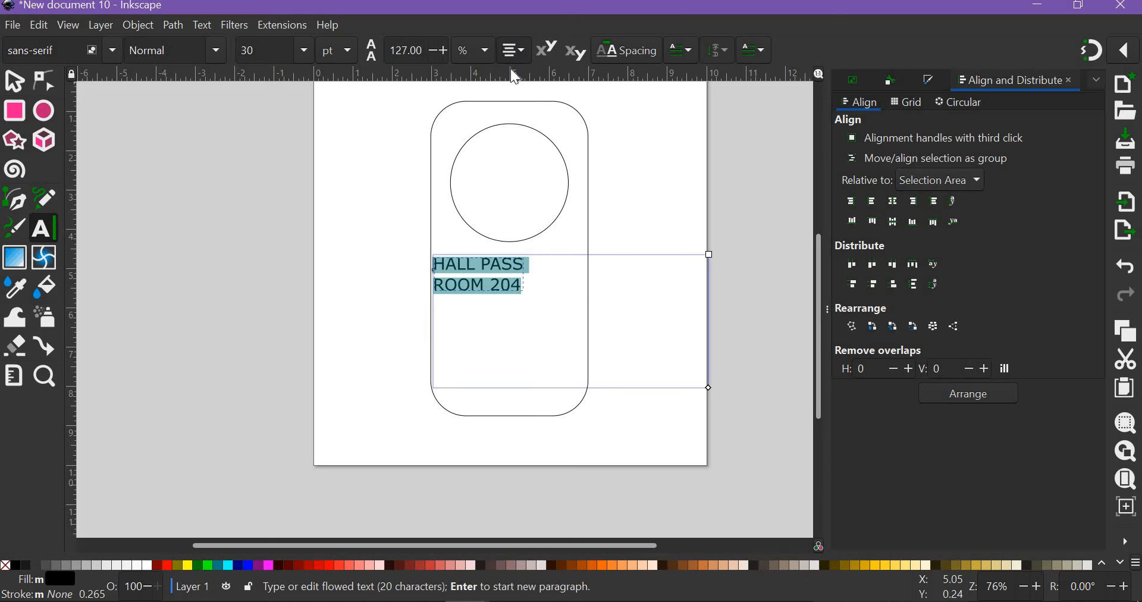
{"action": "left_click", "coordinate": [11, 82]}
{"action": "left_click", "coordinate": [110, 132]}
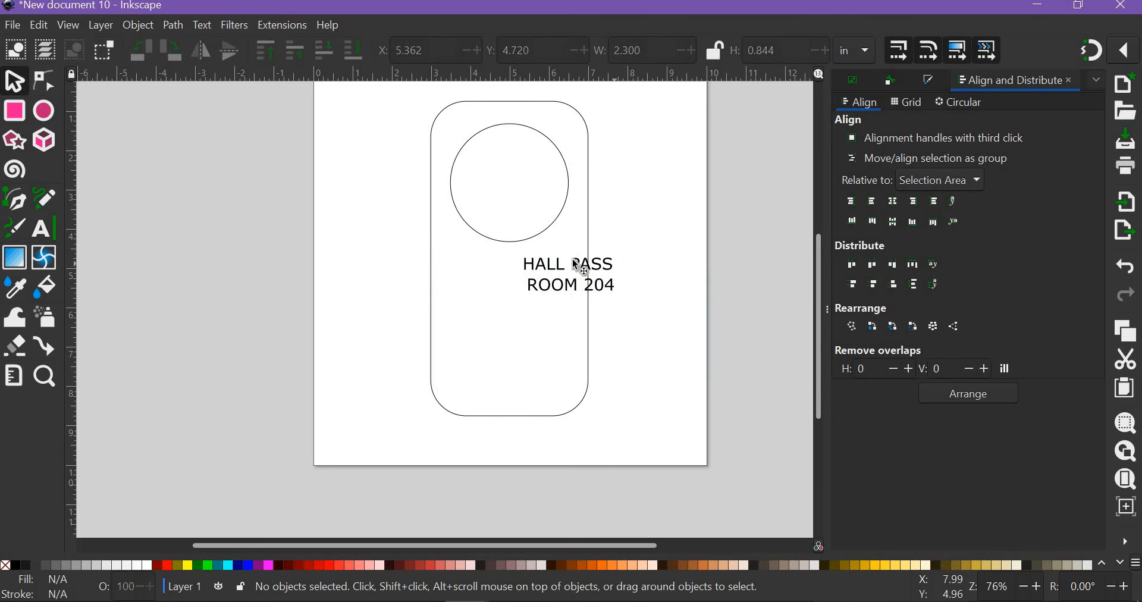
{"action": "left_click_drag", "start_coordinate": [507, 263], "coordinate": [516, 261]}
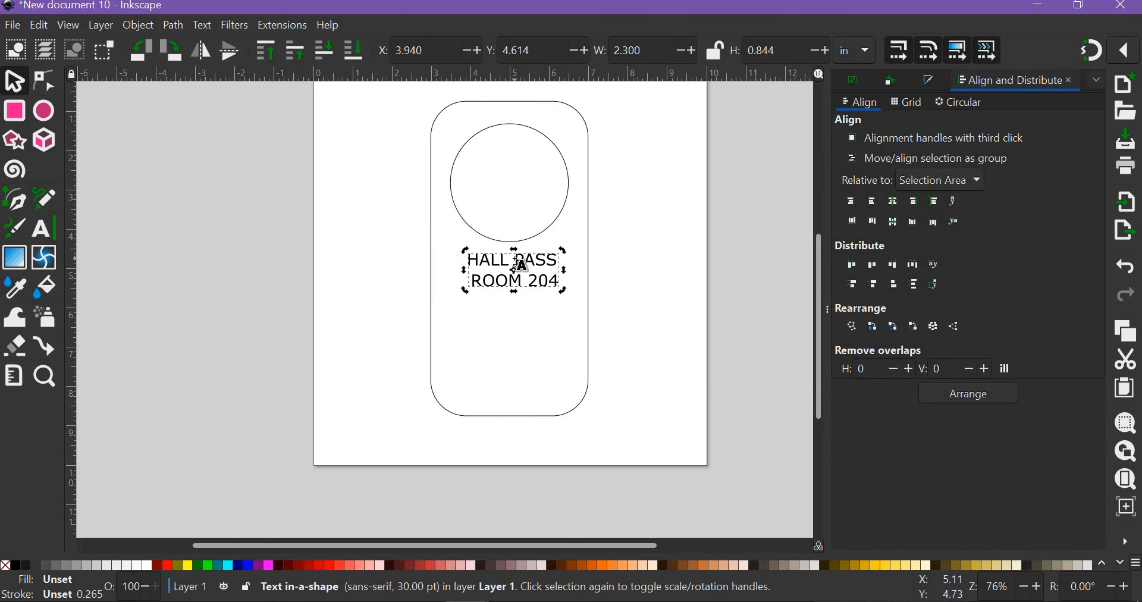
- Change the font of both text lines to Barlow
{"action": "double_click", "coordinate": [516, 262]}
{"action": "double_click", "coordinate": [521, 265]}
{"action": "left_click", "coordinate": [470, 260]}
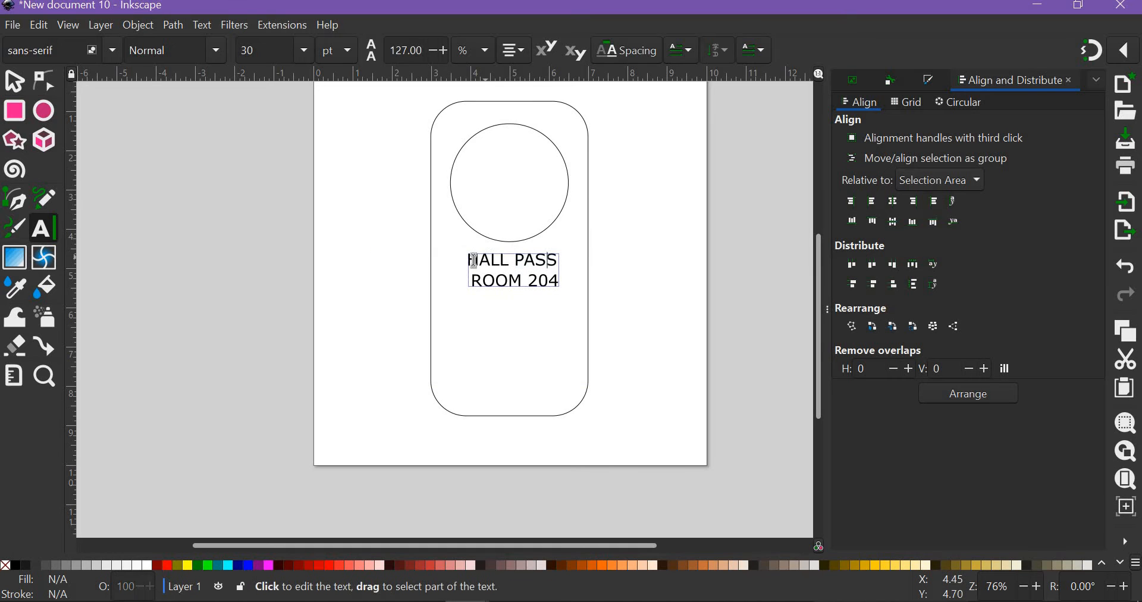
{"action": "left_click_drag", "start_coordinate": [472, 260], "coordinate": [562, 282]}
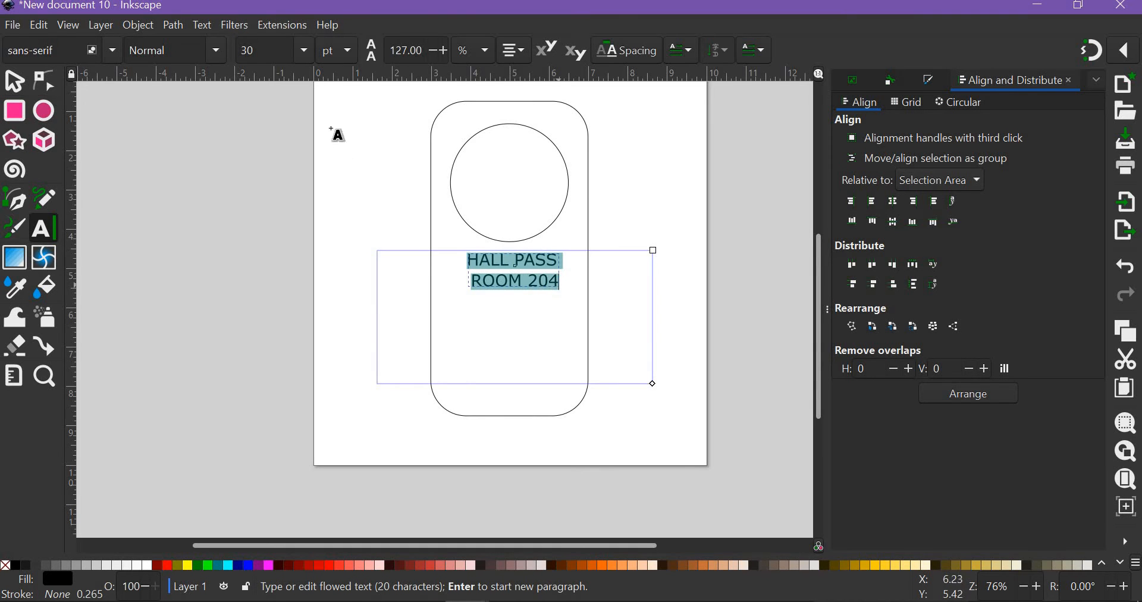
{"action": "left_click", "coordinate": [216, 51]}
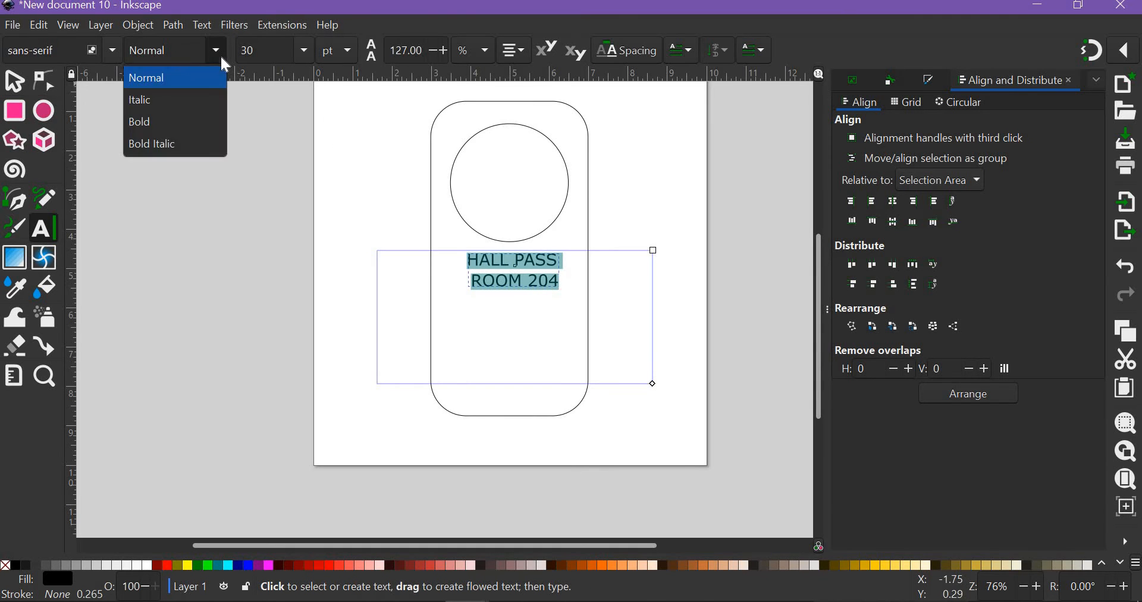
{"action": "left_click", "coordinate": [109, 51]}
{"action": "left_click", "coordinate": [112, 50]}
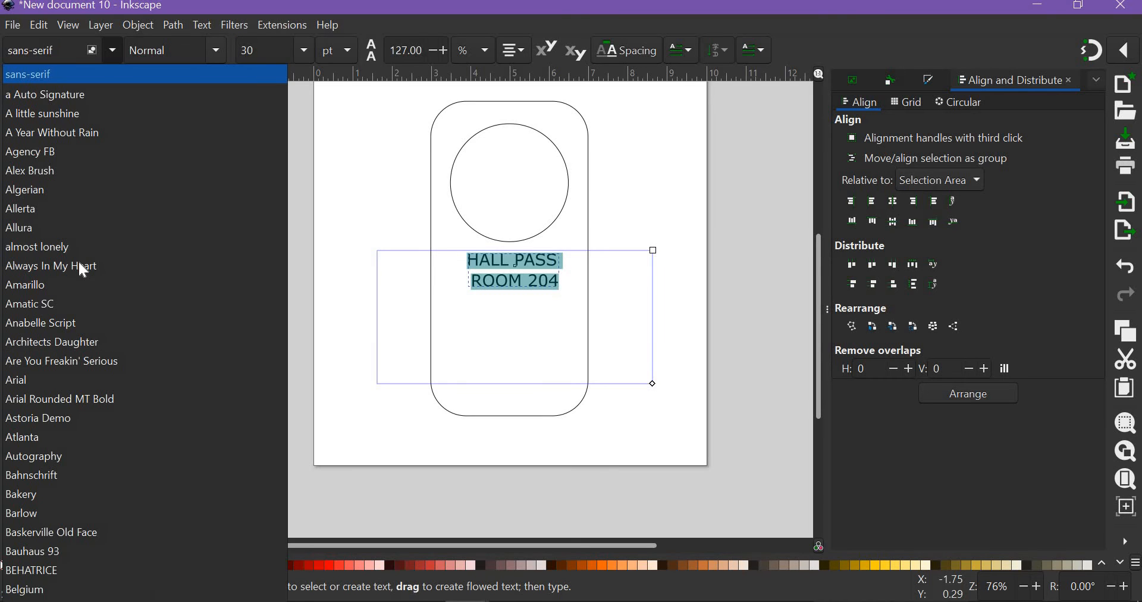
{"action": "left_click", "coordinate": [37, 515]}
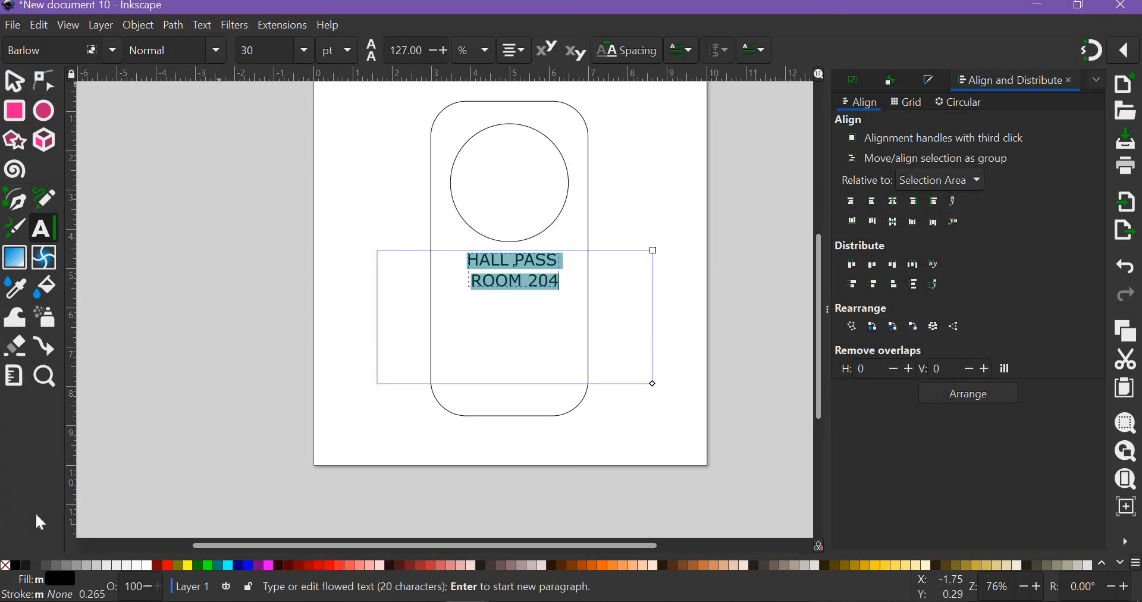
{"action": "left_click", "coordinate": [246, 190]}
- Make the HALL PASS line bold at 40 pt, and nudge the text block down slightly to about Y 4.61 in
{"action": "triple_click", "coordinate": [507, 262]}
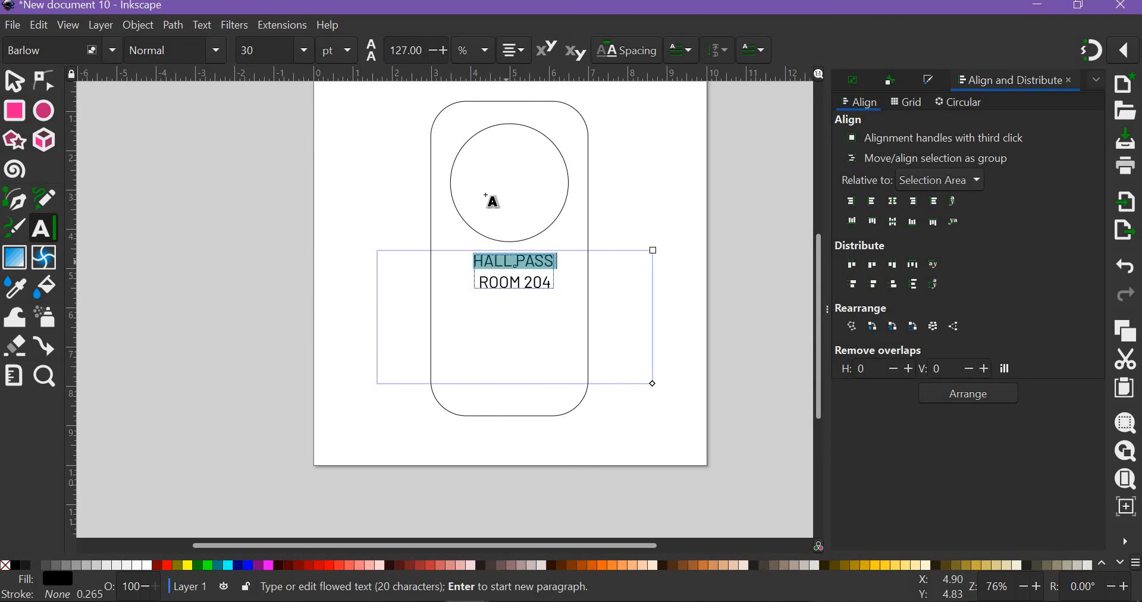
{"action": "left_click", "coordinate": [219, 51]}
{"action": "left_click", "coordinate": [181, 99]}
{"action": "left_click", "coordinate": [305, 50]}
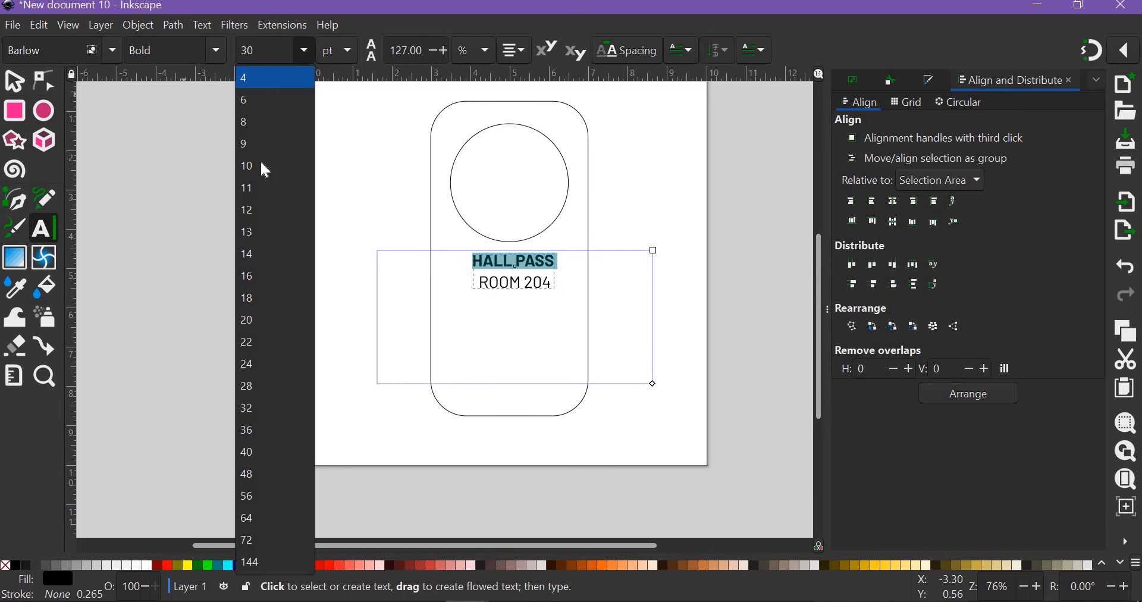
{"action": "left_click", "coordinate": [250, 455]}
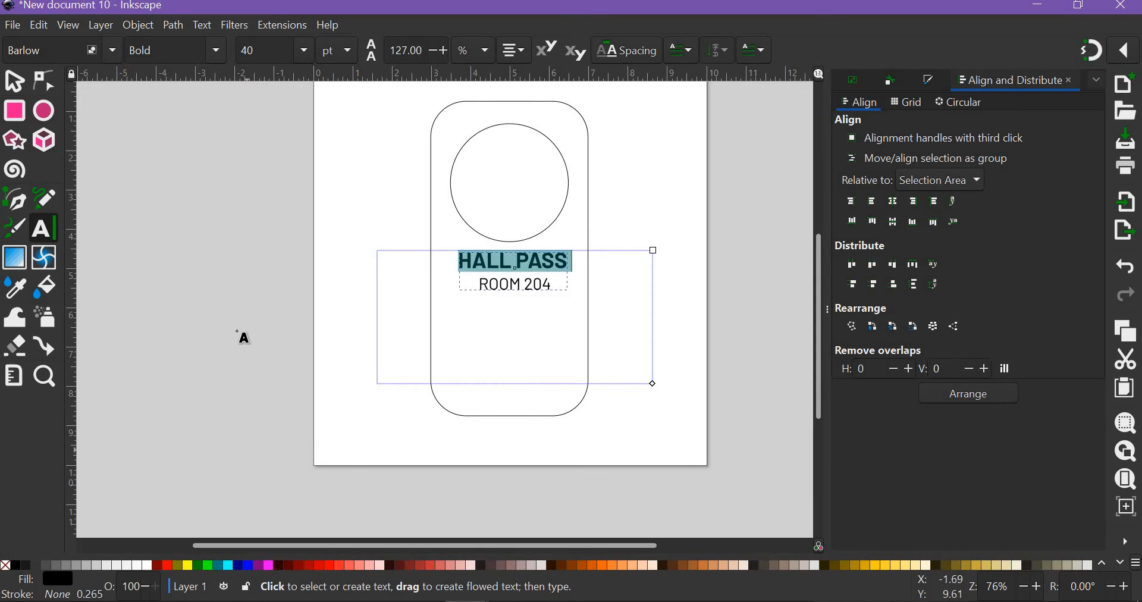
{"action": "left_click", "coordinate": [230, 244]}
{"action": "key", "text": "Escape"}
{"action": "key", "text": "s"}
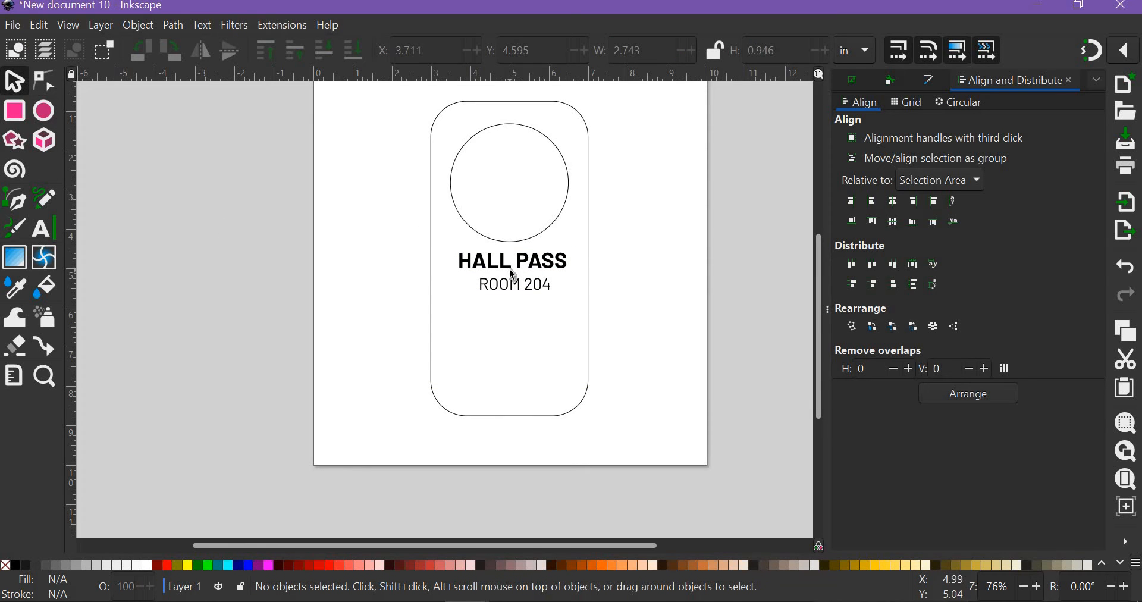
{"action": "left_click_drag", "start_coordinate": [507, 265], "coordinate": [507, 267]}
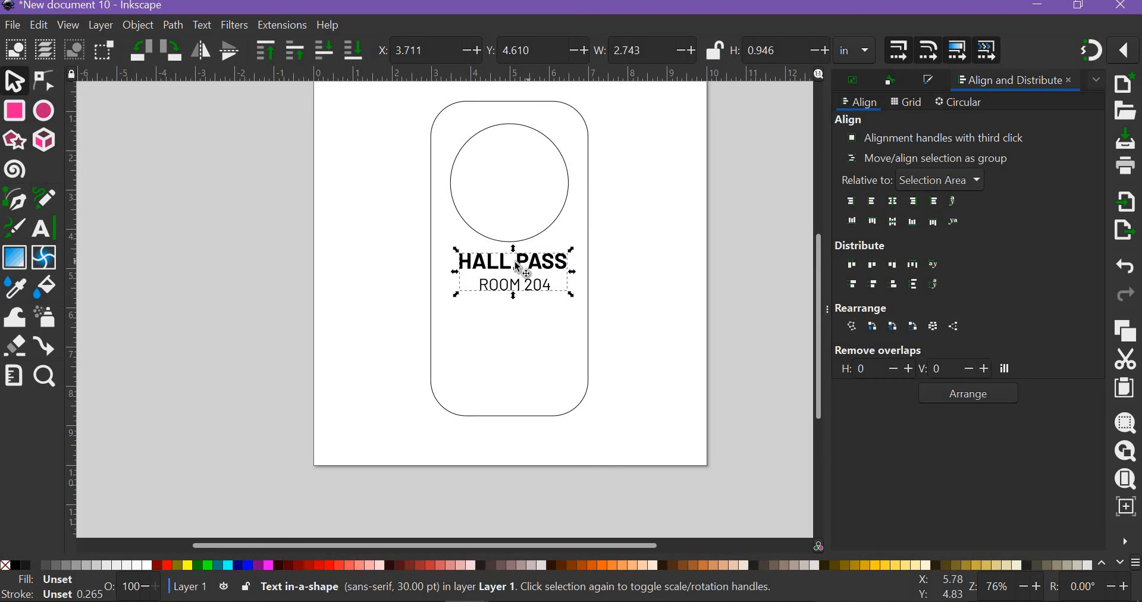
{"action": "left_click", "coordinate": [640, 324]}
{"action": "double_click", "coordinate": [542, 263]}
{"action": "double_click", "coordinate": [536, 260]}
{"action": "double_click", "coordinate": [541, 260]}
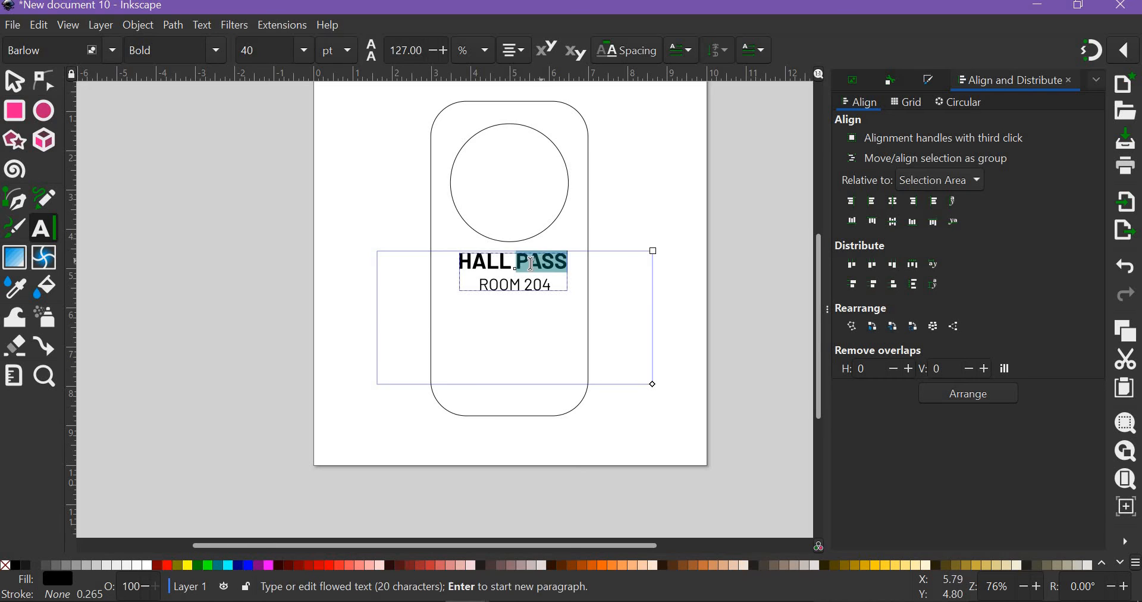
{"action": "left_click", "coordinate": [543, 264]}
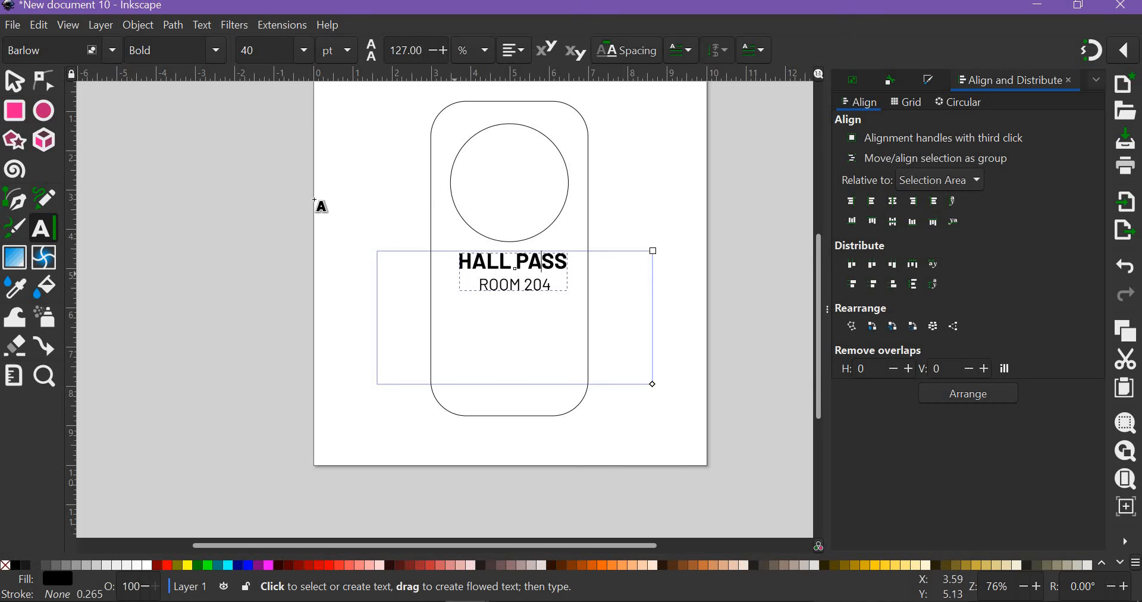
{"action": "left_click", "coordinate": [378, 223]}
{"action": "left_click", "coordinate": [10, 81]}
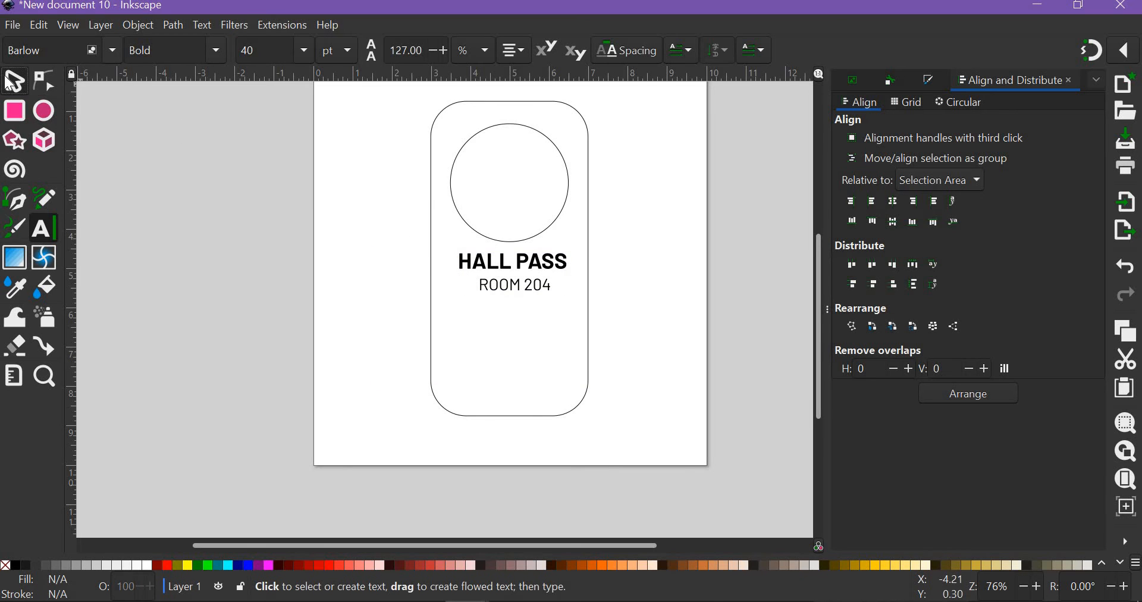
- Convert the hall pass text block from editable text to paths, and deselect it
{"action": "left_click", "coordinate": [492, 262]}
{"action": "left_click", "coordinate": [140, 25]}
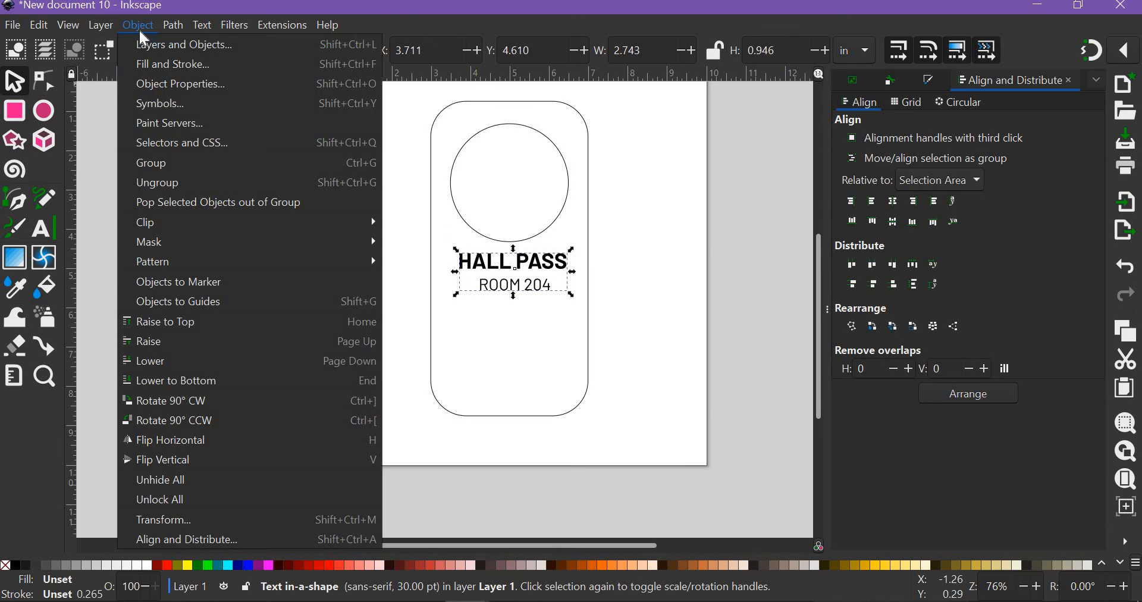
{"action": "left_click", "coordinate": [172, 27]}
{"action": "left_click", "coordinate": [167, 24]}
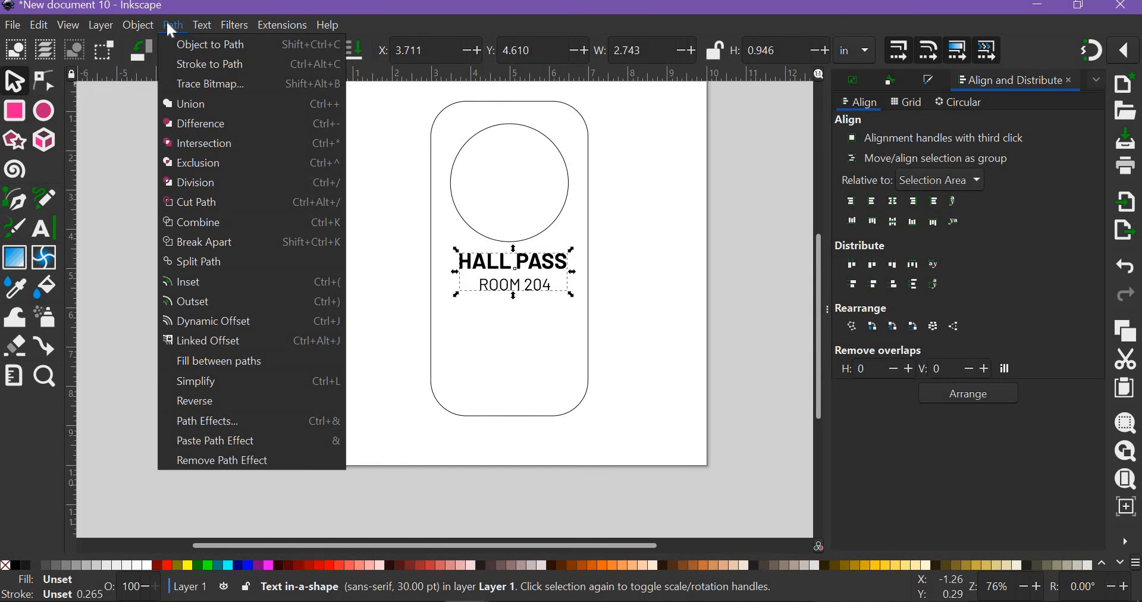
{"action": "left_click", "coordinate": [167, 24]}
{"action": "left_click", "coordinate": [173, 26]}
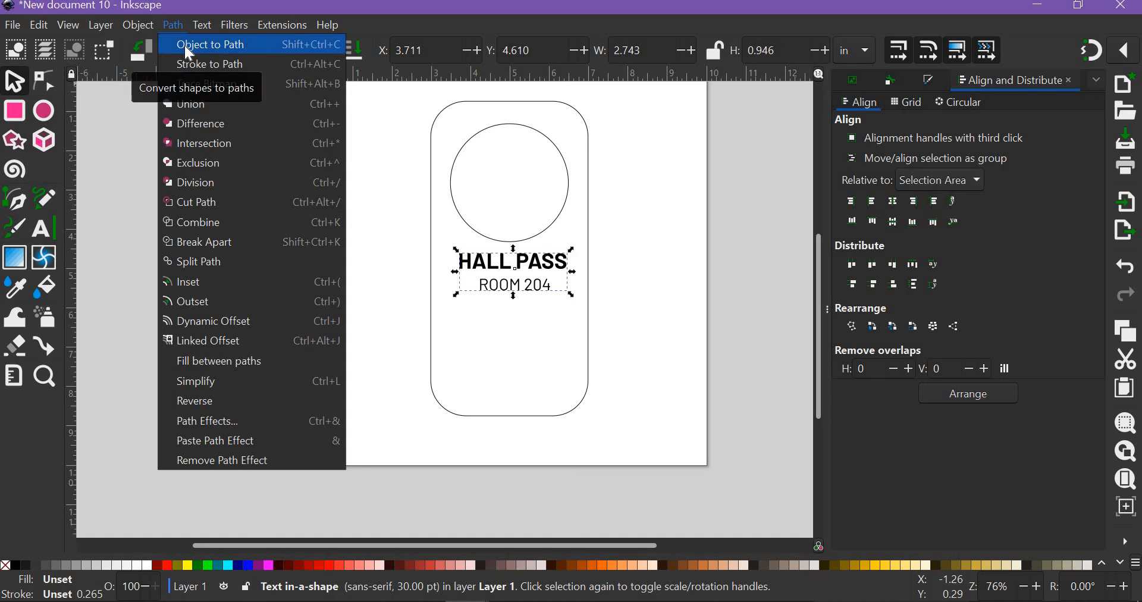
{"action": "left_click", "coordinate": [184, 45]}
{"action": "left_click", "coordinate": [529, 301]}
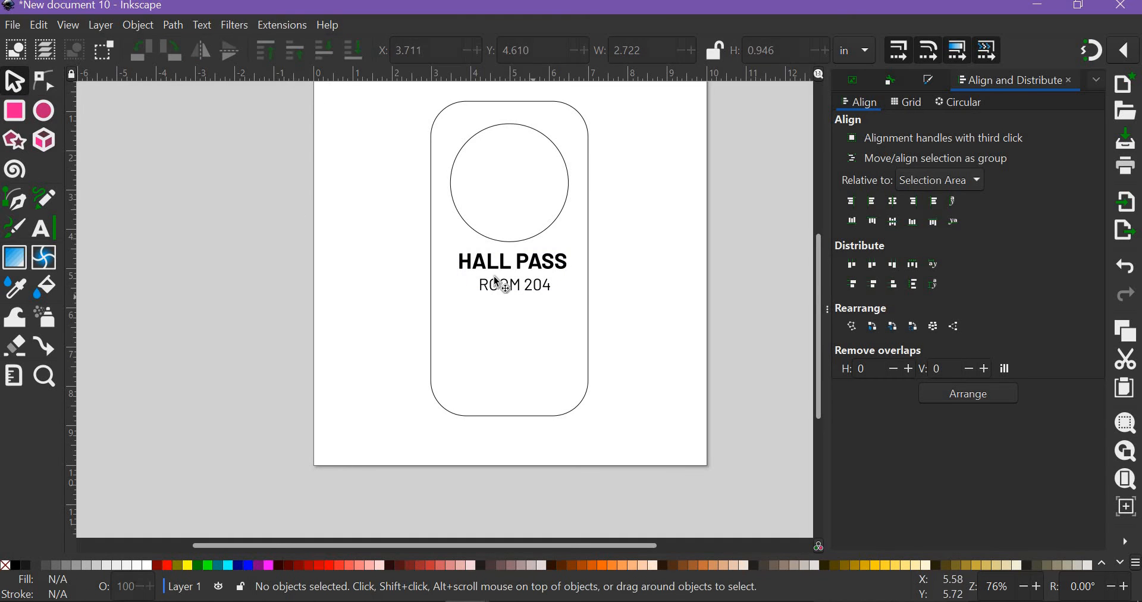
- Fill the converted text group with solid blue and deselect it
{"action": "left_click", "coordinate": [504, 284]}
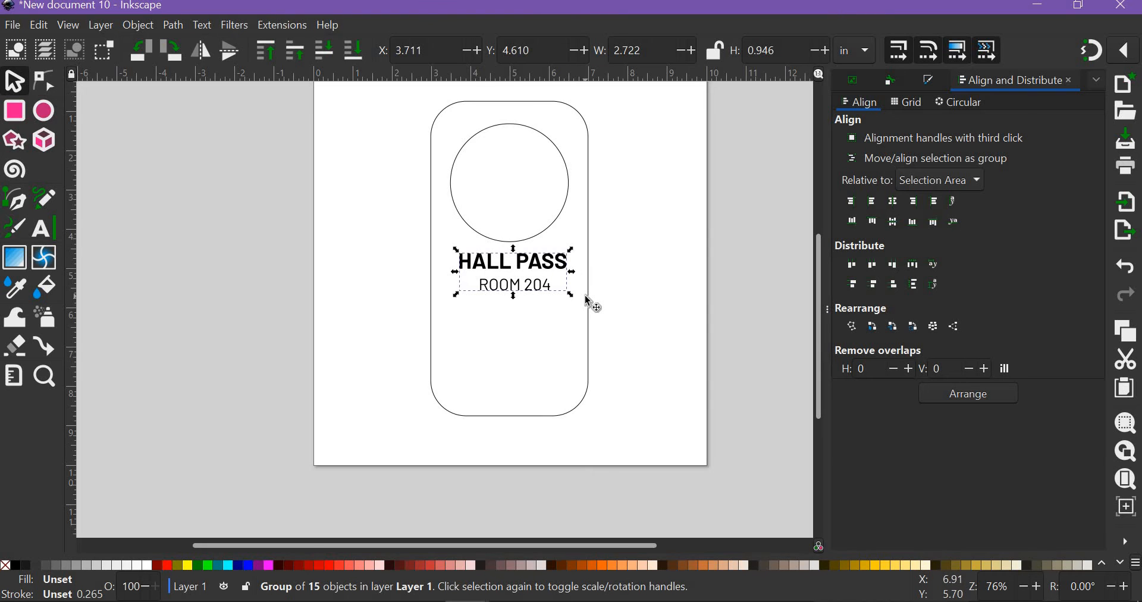
{"action": "left_click", "coordinate": [248, 564]}
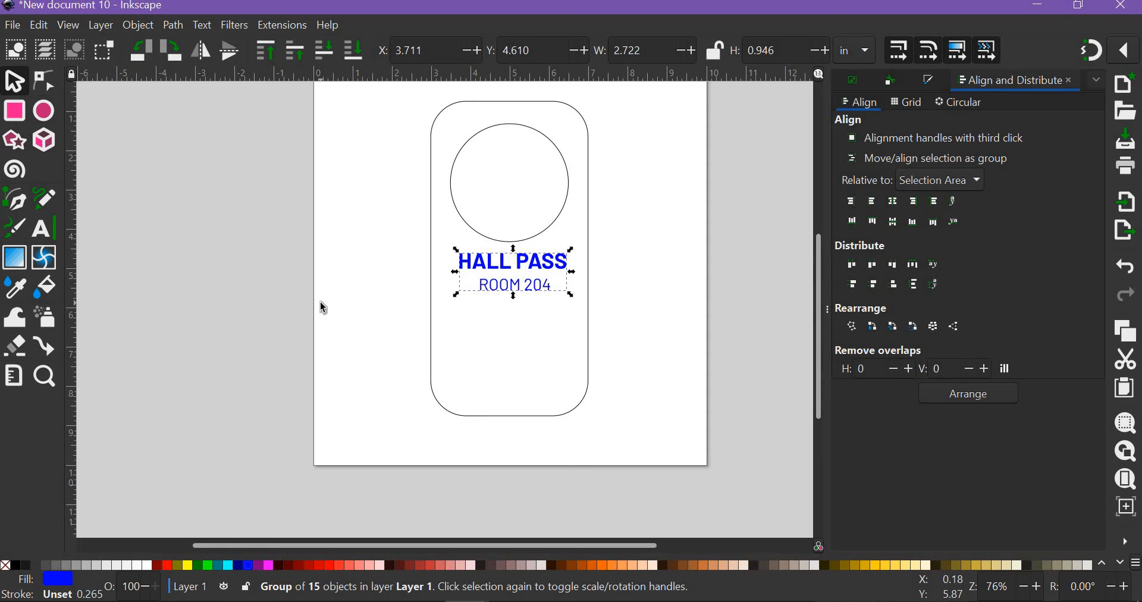
{"action": "left_click", "coordinate": [322, 307]}
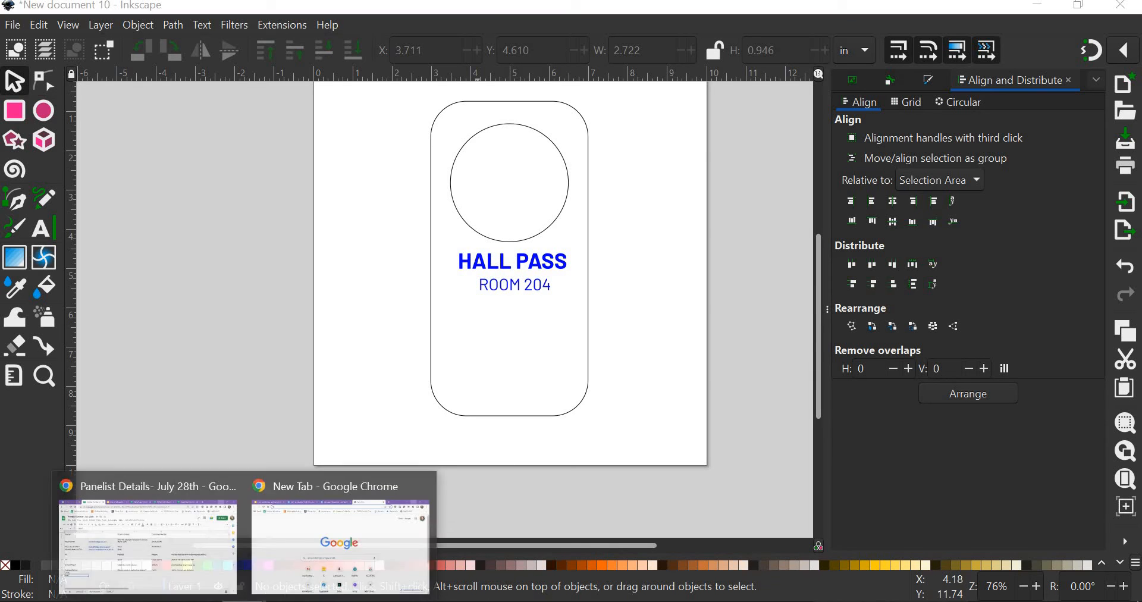
- Switch to the new tab in Google Chrome and search Google for "gears svg"
{"action": "left_click", "coordinate": [326, 550]}
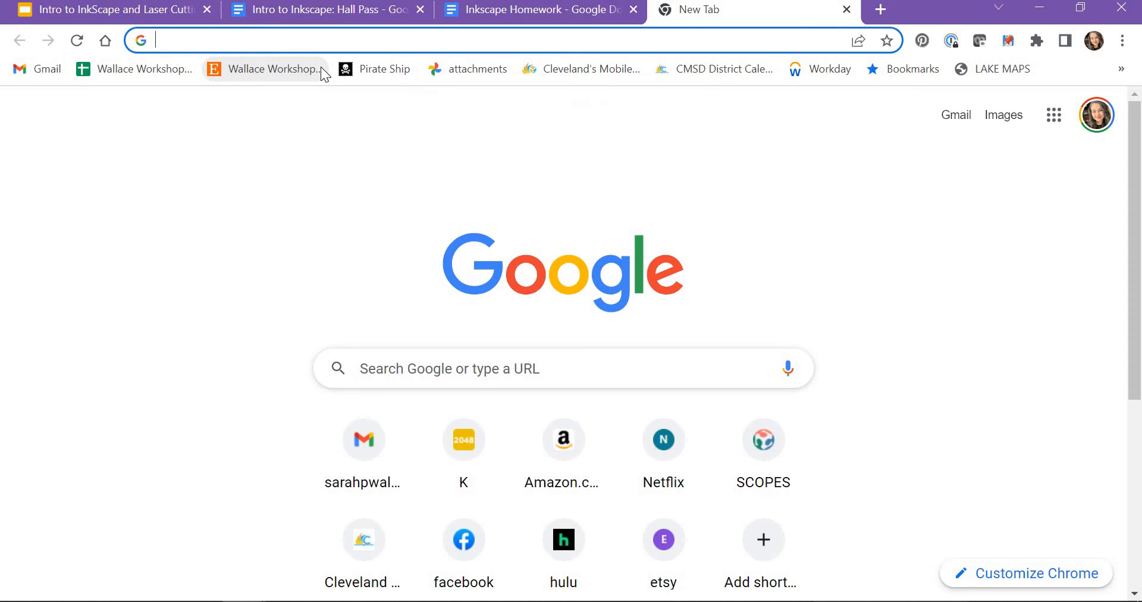
{"action": "type", "text": "hg"}
{"action": "key", "text": "BackSpace"}
{"action": "key", "text": "BackSpace"}
{"action": "type", "text": "gears svg"}
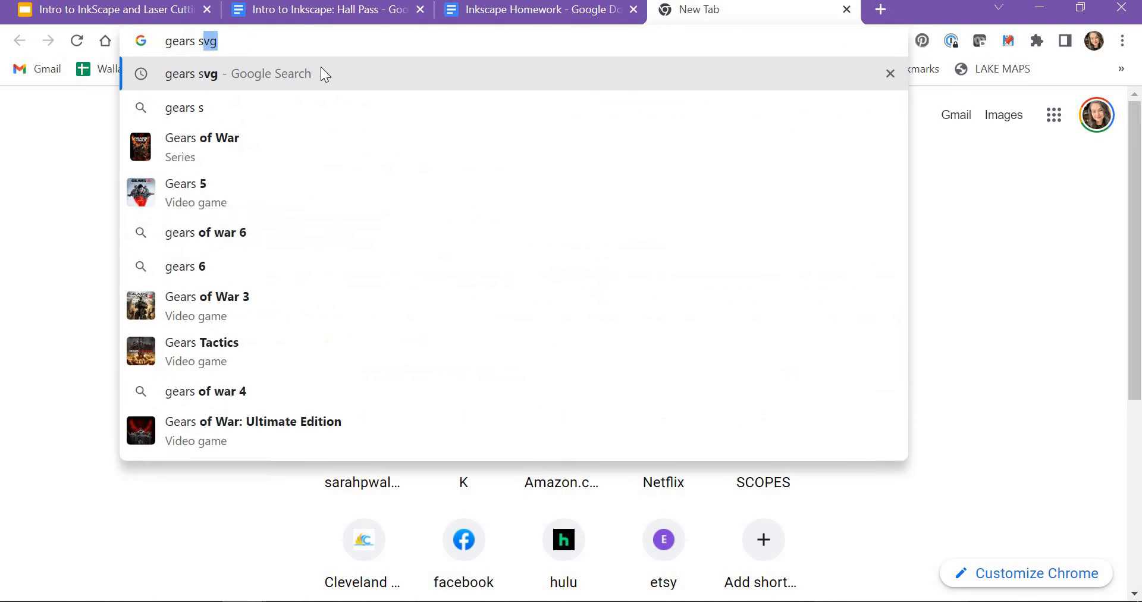
{"action": "key", "text": "Return"}
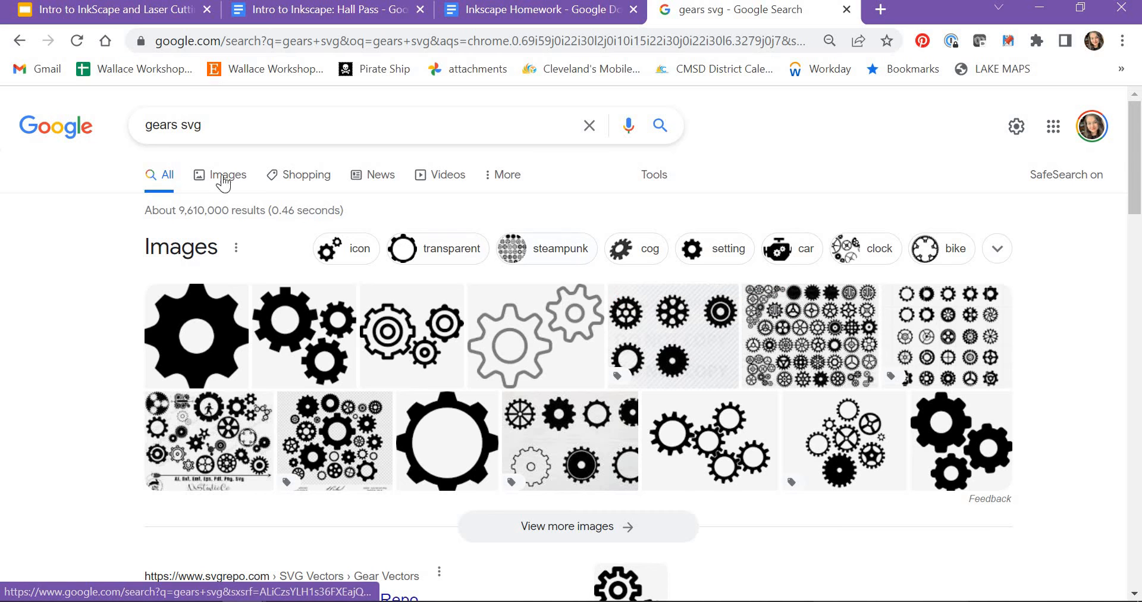
- Show the image results for the gears search and open the preview of SVG Repo's three-gear Gear Vector SVG Icon
{"action": "left_click", "coordinate": [227, 186]}
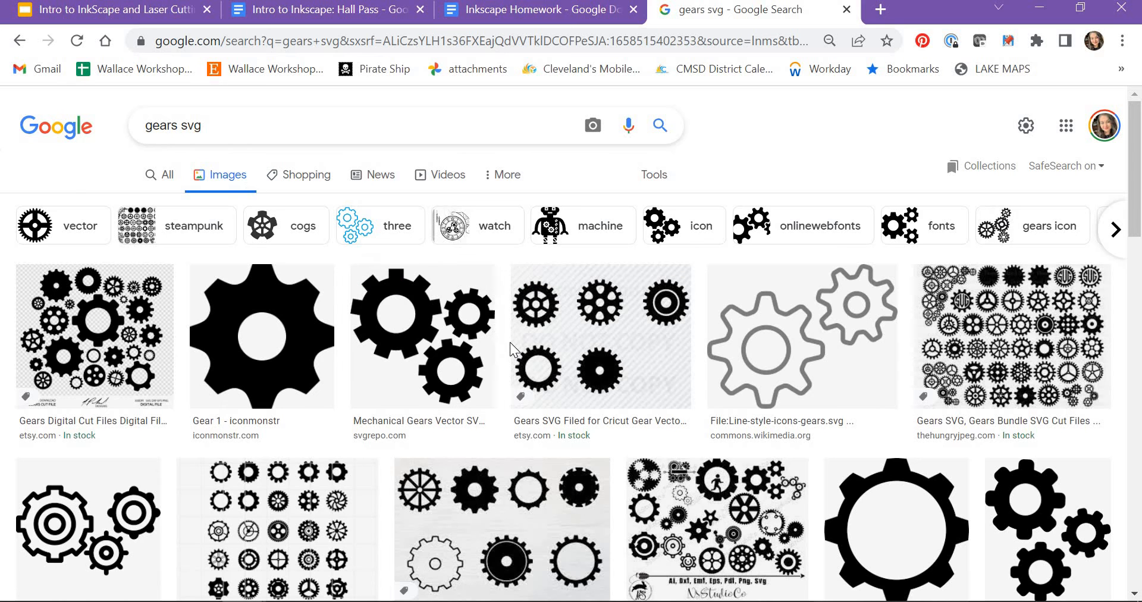
{"action": "scroll", "coordinate": [319, 337], "scroll_direction": "down", "scroll_amount": 4}
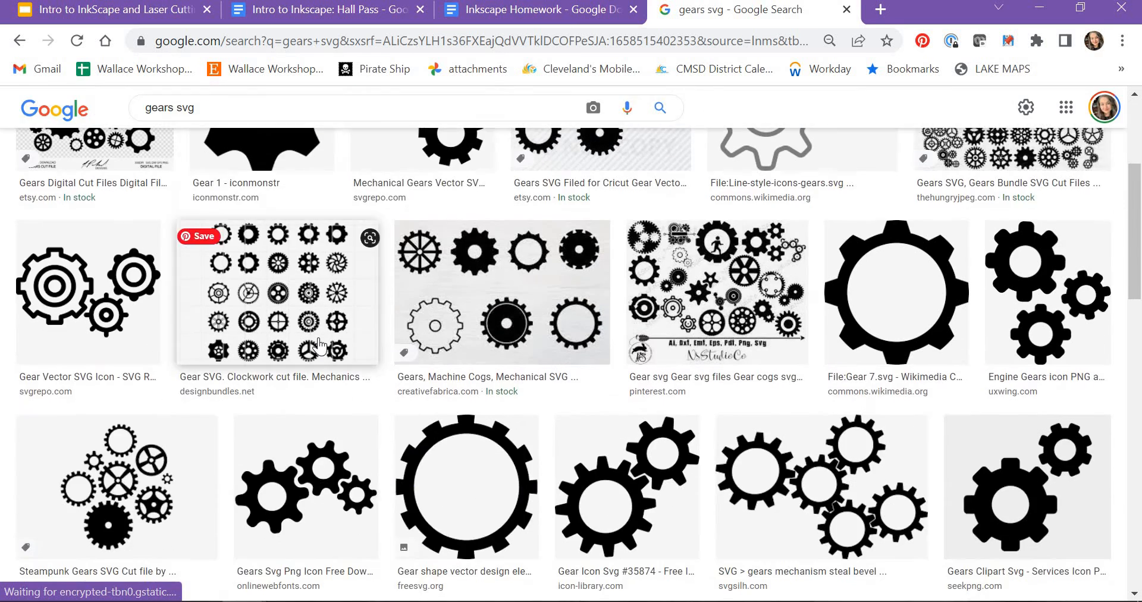
{"action": "left_click", "coordinate": [61, 296]}
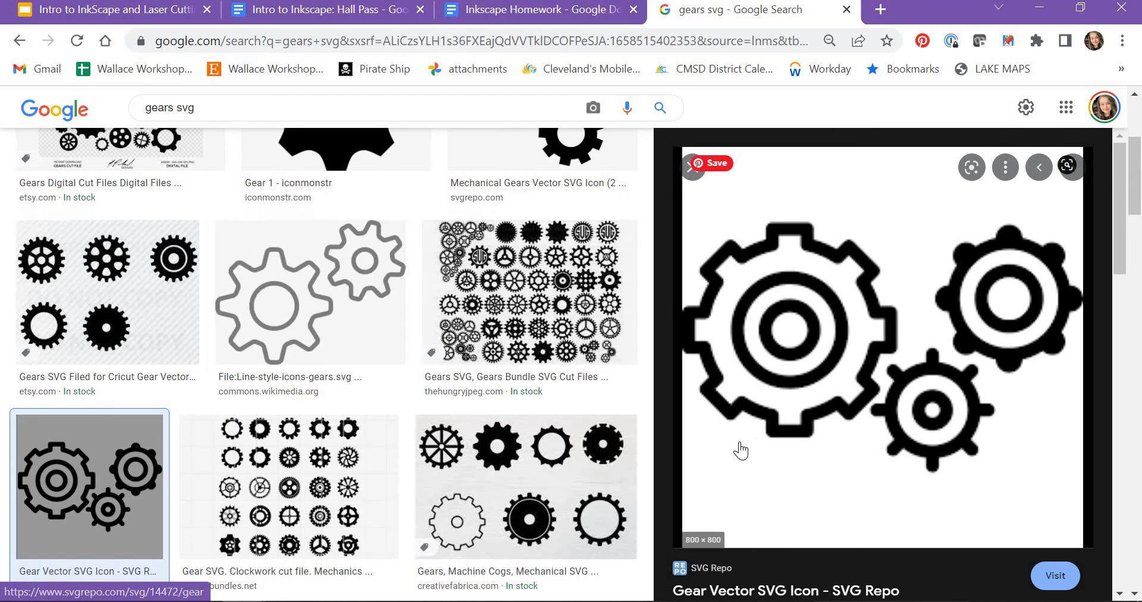
- Browse the gear image results and preview the TheHungryJPEG gears bundle and the Design Bundles set of twelve cut files
{"action": "scroll", "coordinate": [390, 334], "scroll_direction": "up", "scroll_amount": 1}
{"action": "scroll", "coordinate": [394, 337], "scroll_direction": "down", "scroll_amount": 3}
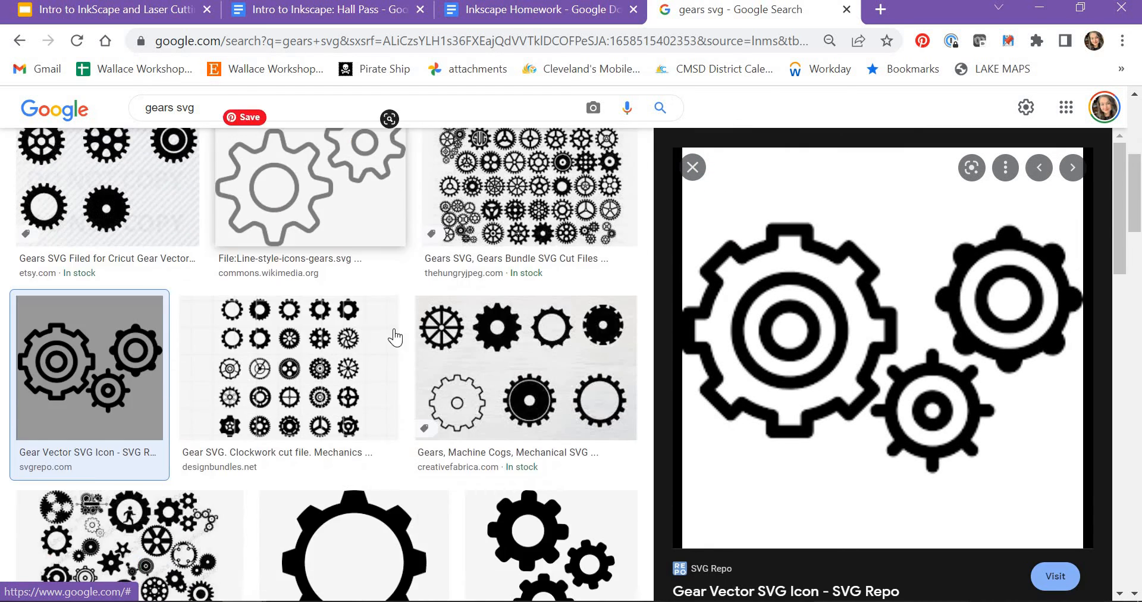
{"action": "left_click", "coordinate": [523, 196]}
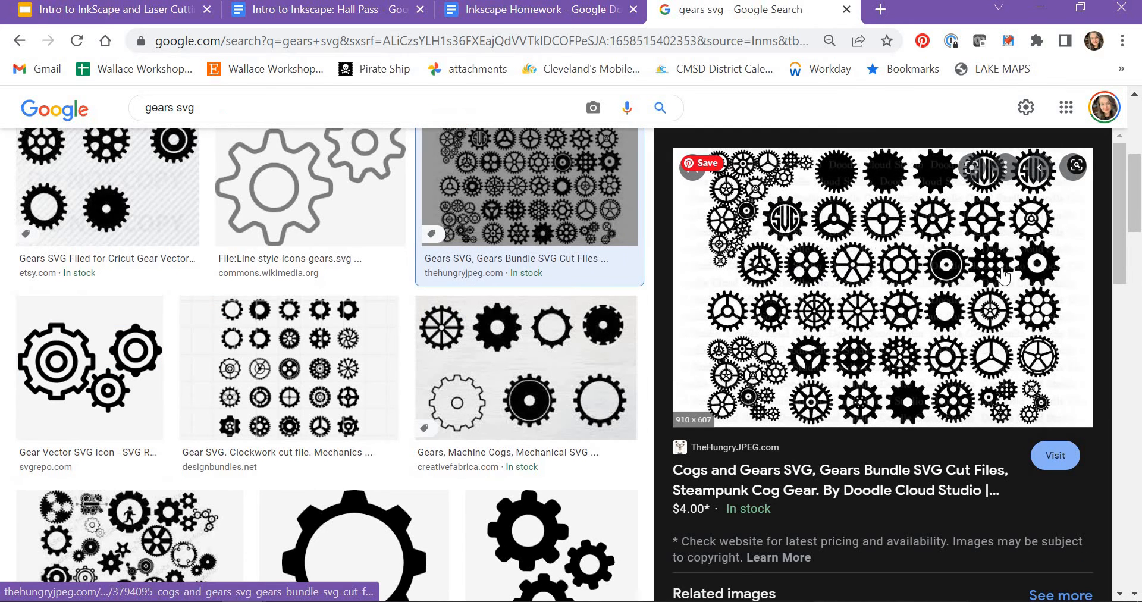
{"action": "scroll", "coordinate": [339, 422], "scroll_direction": "down", "scroll_amount": 2}
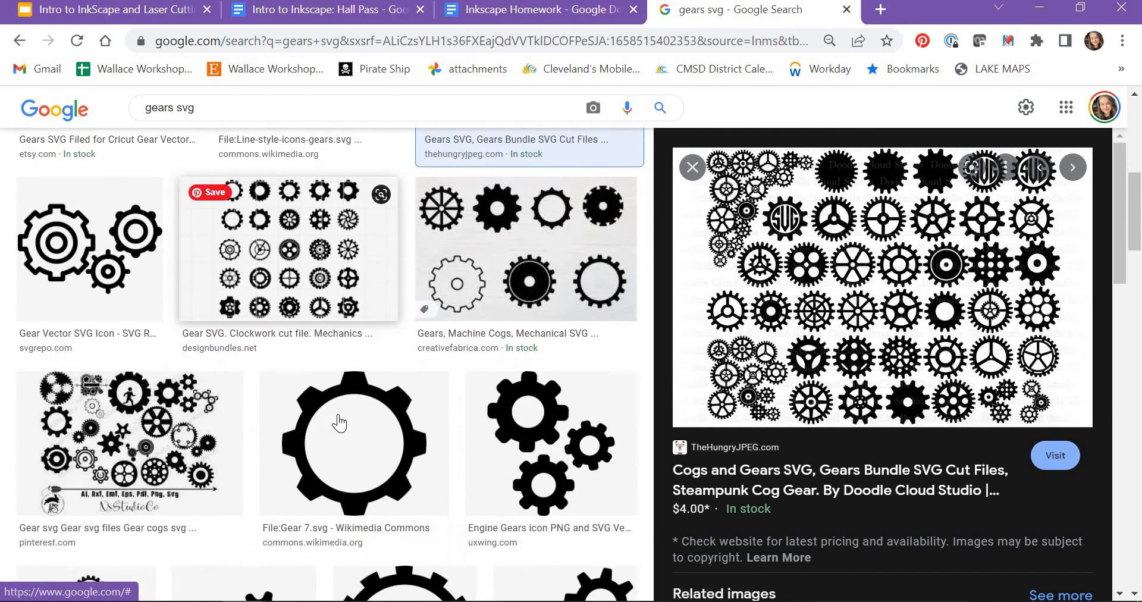
{"action": "scroll", "coordinate": [339, 422], "scroll_direction": "down", "scroll_amount": 2}
{"action": "scroll", "coordinate": [278, 410], "scroll_direction": "down", "scroll_amount": 4}
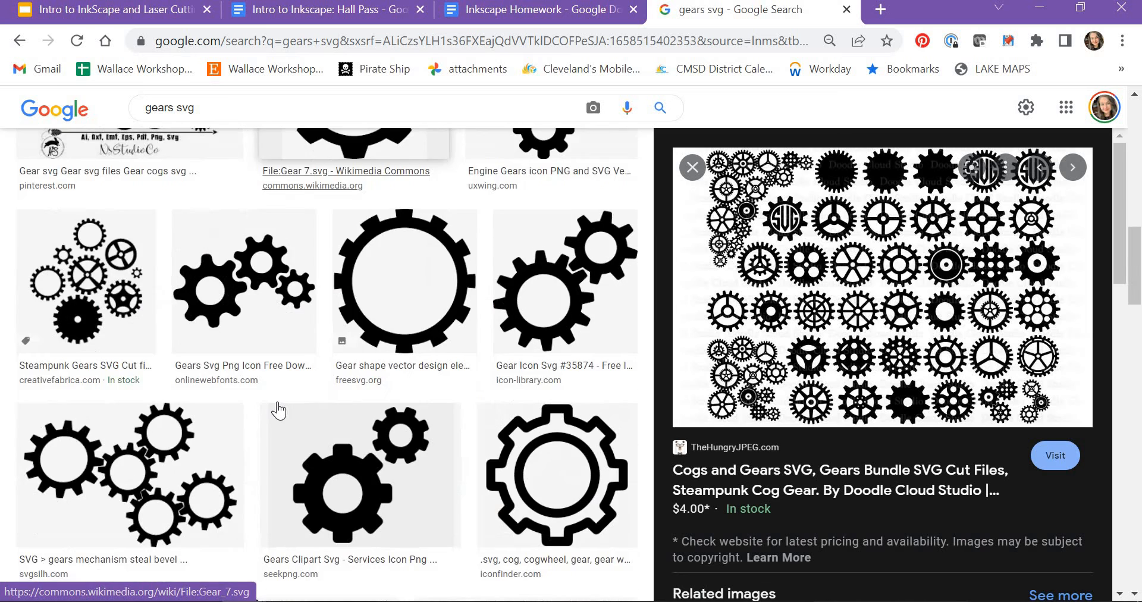
{"action": "scroll", "coordinate": [278, 410], "scroll_direction": "down", "scroll_amount": 10}
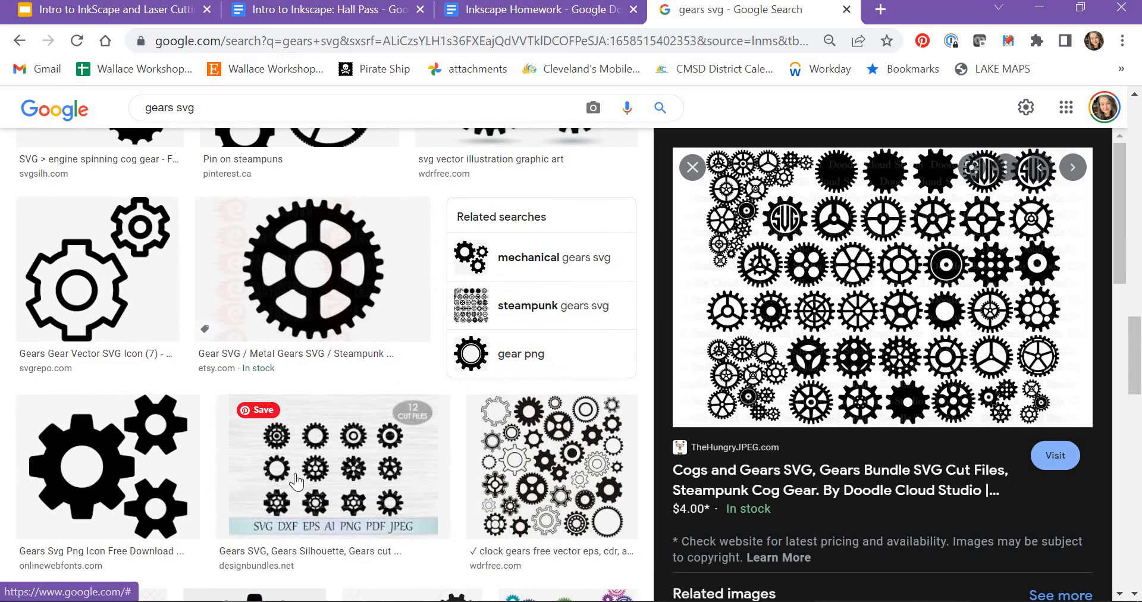
{"action": "left_click", "coordinate": [295, 480]}
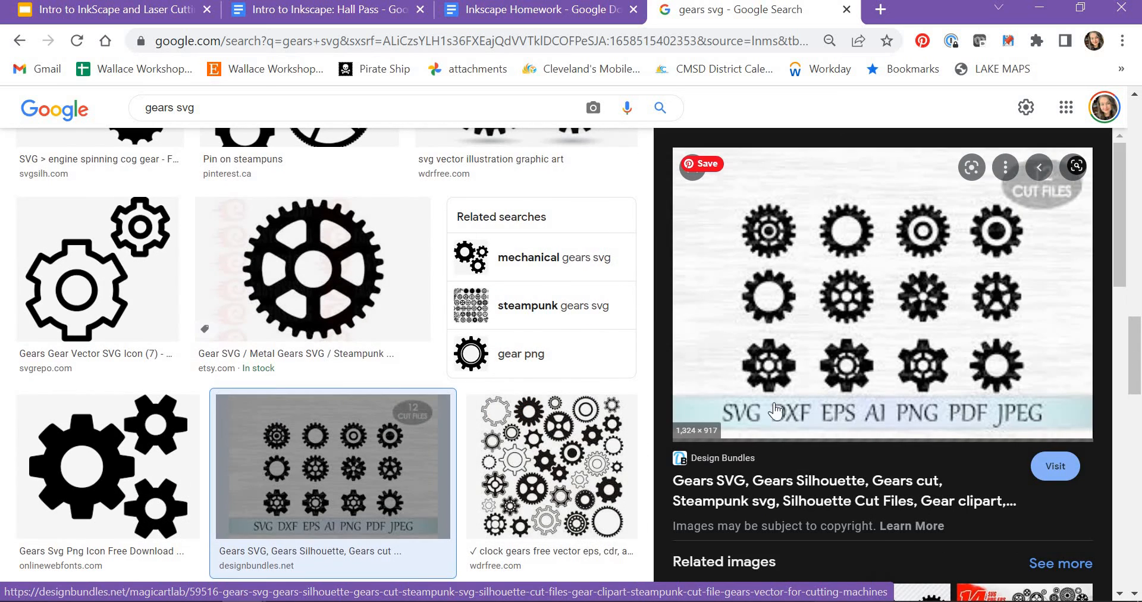
{"action": "scroll", "coordinate": [225, 382], "scroll_direction": "up", "scroll_amount": 1}
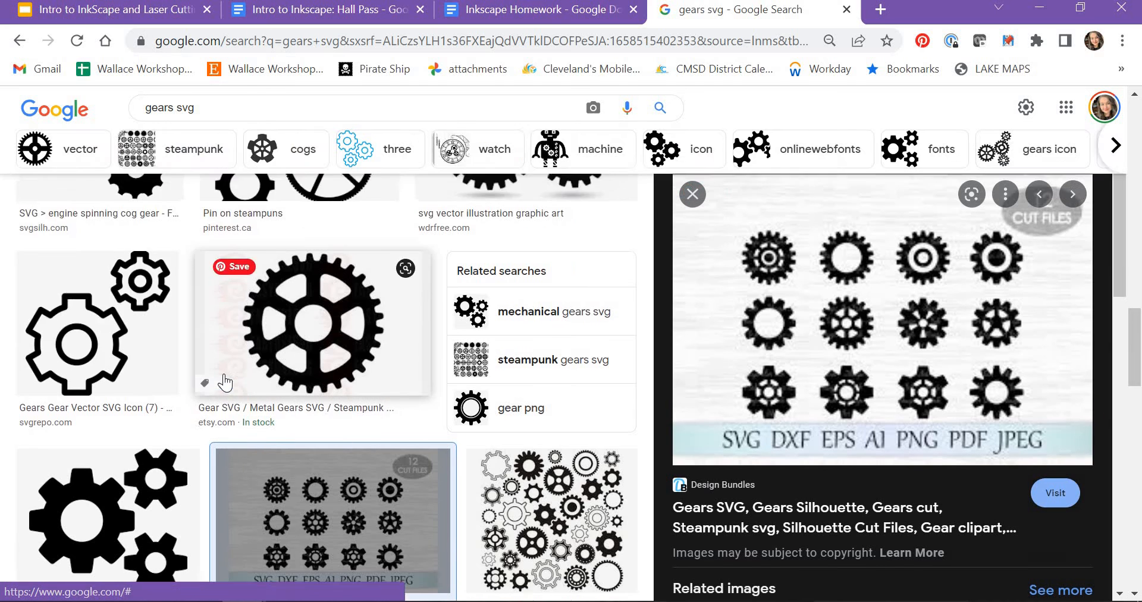
{"action": "scroll", "coordinate": [225, 383], "scroll_direction": "up", "scroll_amount": 10}
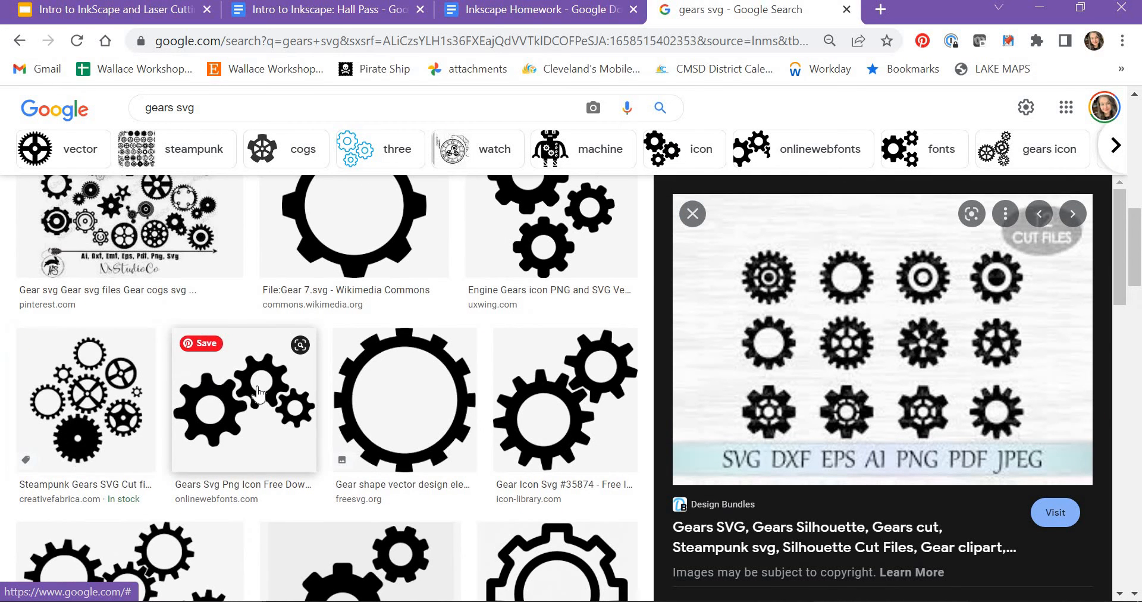
{"action": "scroll", "coordinate": [257, 393], "scroll_direction": "up", "scroll_amount": 3}
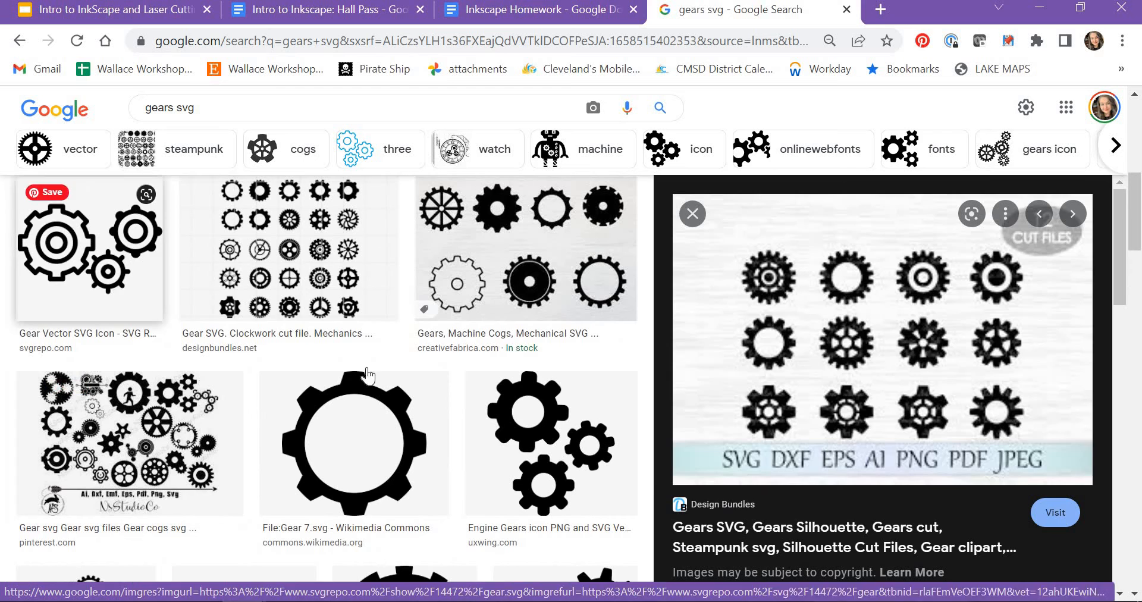
- Save SVG Repo's three-gear Gear Vector SVG Icon image to Downloads as a PNG named gears 3
{"action": "left_click", "coordinate": [116, 286]}
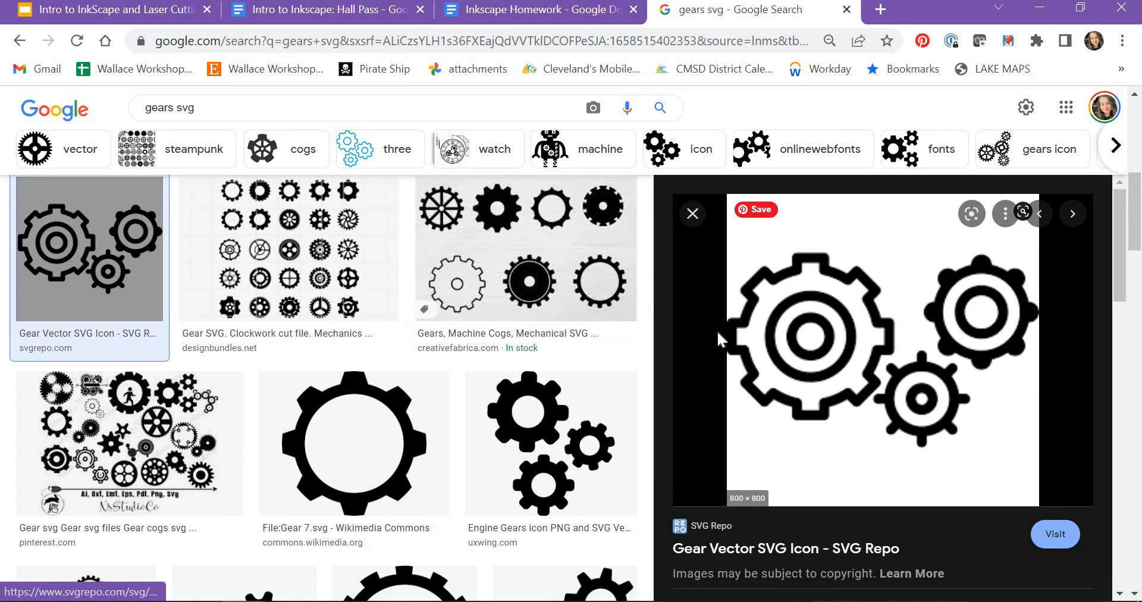
{"action": "right_click", "coordinate": [866, 352]}
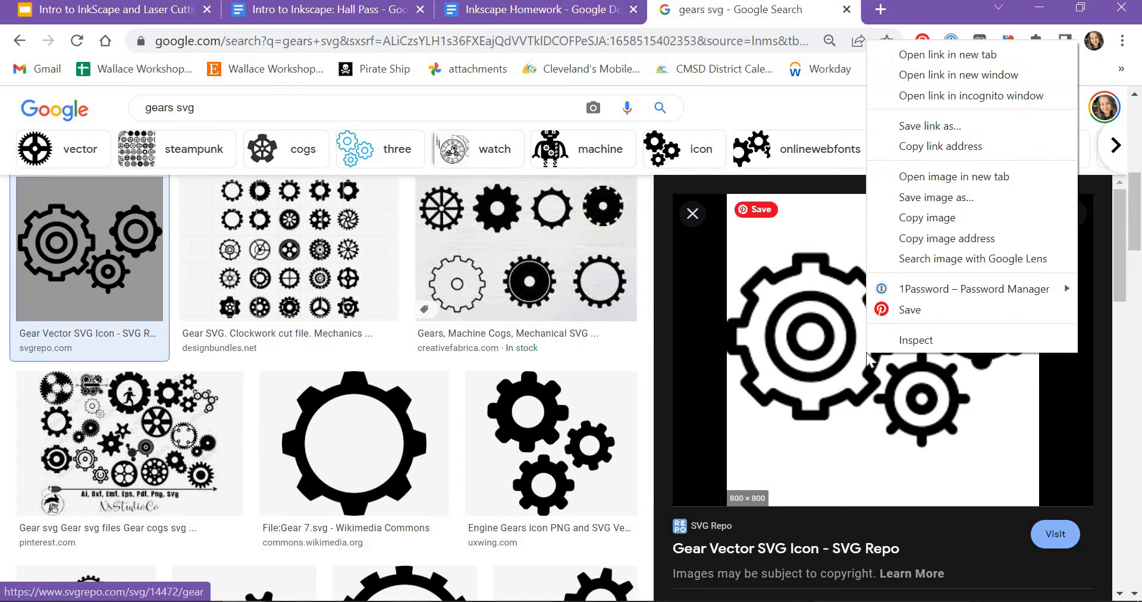
{"action": "left_click", "coordinate": [957, 199]}
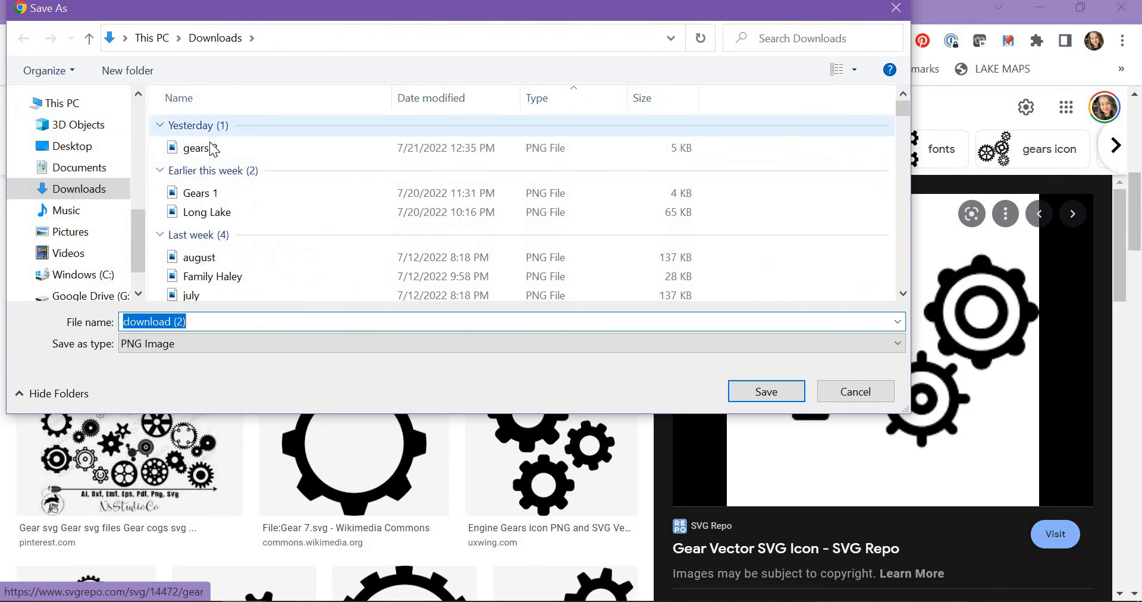
{"action": "type", "text": "gears 3"}
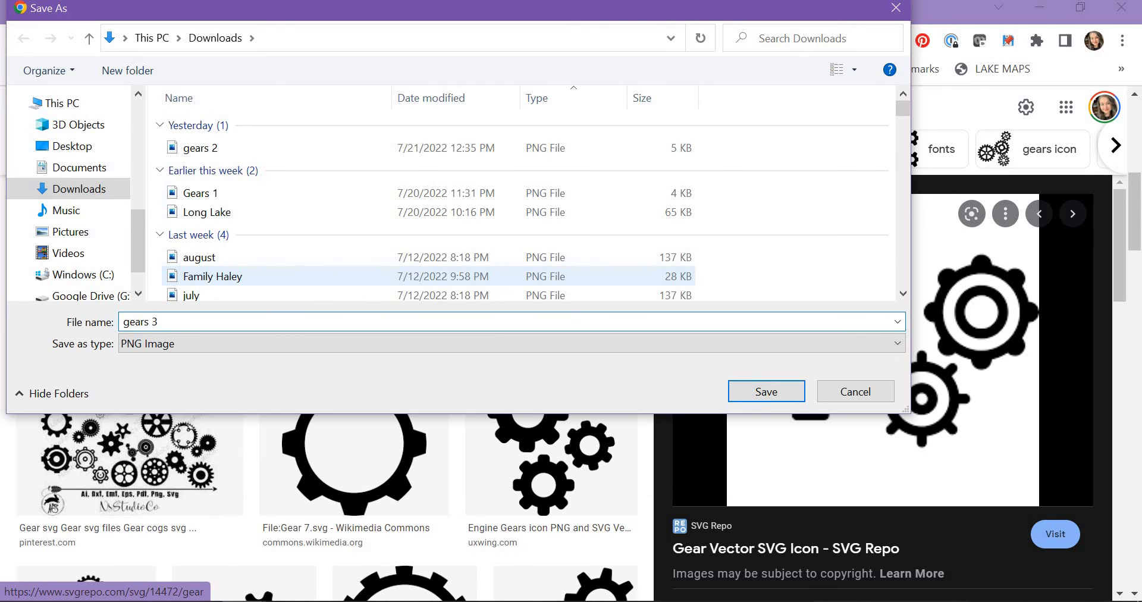
{"action": "key", "text": "Return"}
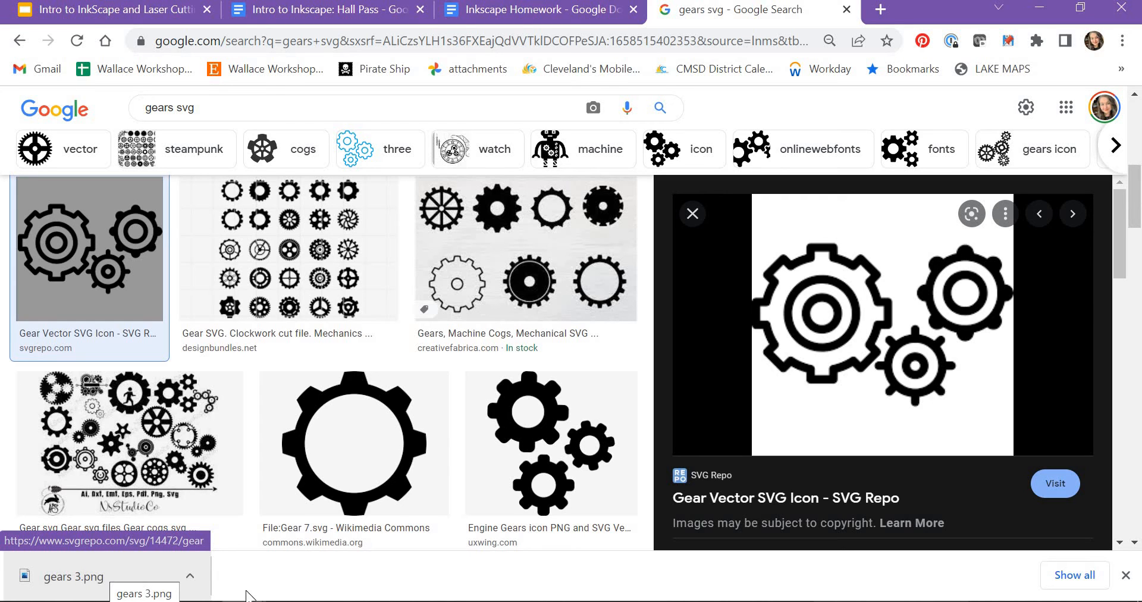
- Switch to the New document 10 window in Inkscape and import gears 3 from Downloads, placing it below the ROOM 204 text
{"action": "mouse_move", "coordinate": [544, 598]}
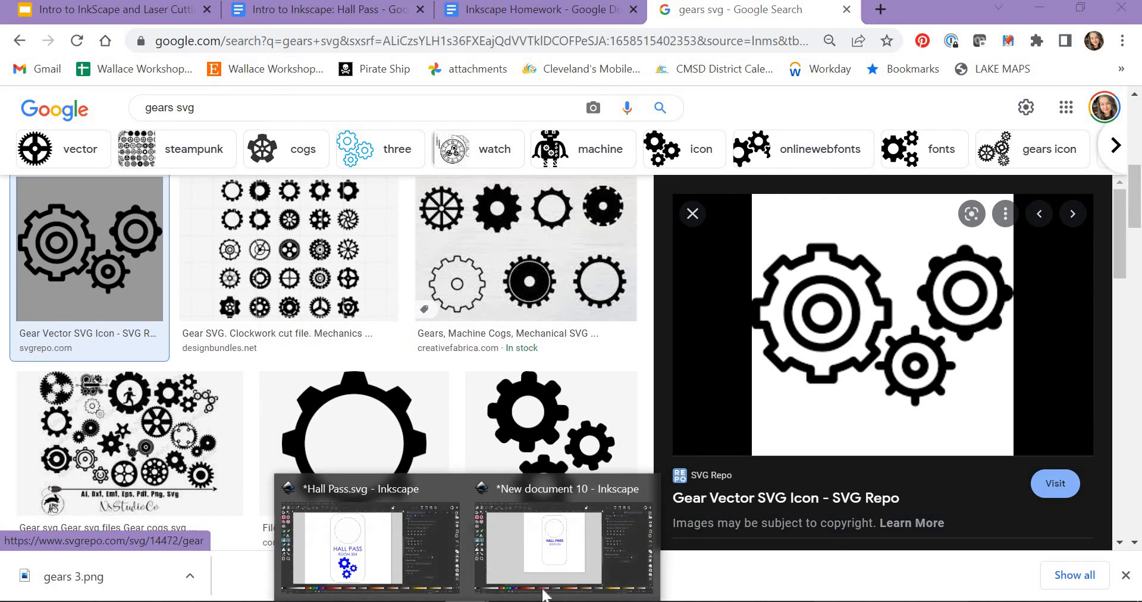
{"action": "left_click", "coordinate": [542, 565]}
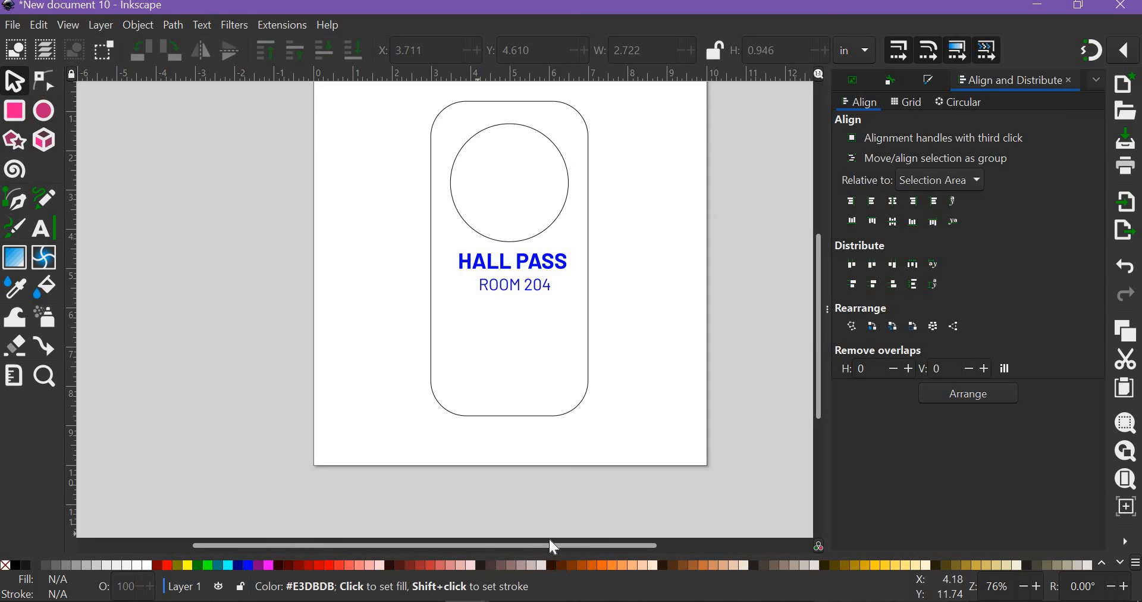
{"action": "left_click", "coordinate": [12, 26]}
{"action": "left_click", "coordinate": [60, 224]}
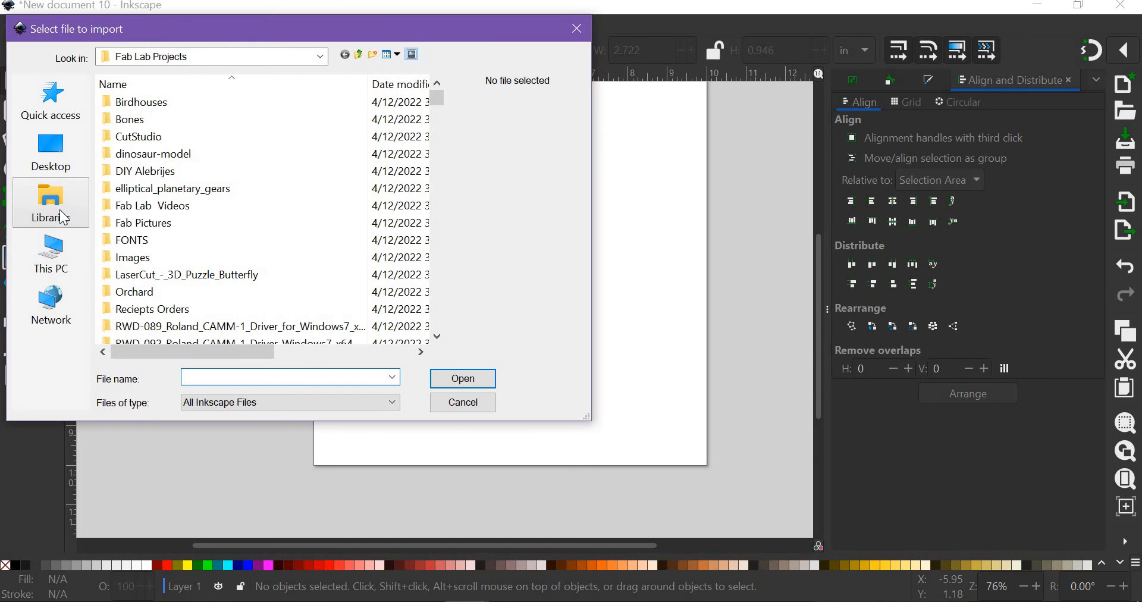
{"action": "left_click", "coordinate": [51, 253]}
{"action": "double_click", "coordinate": [175, 263]}
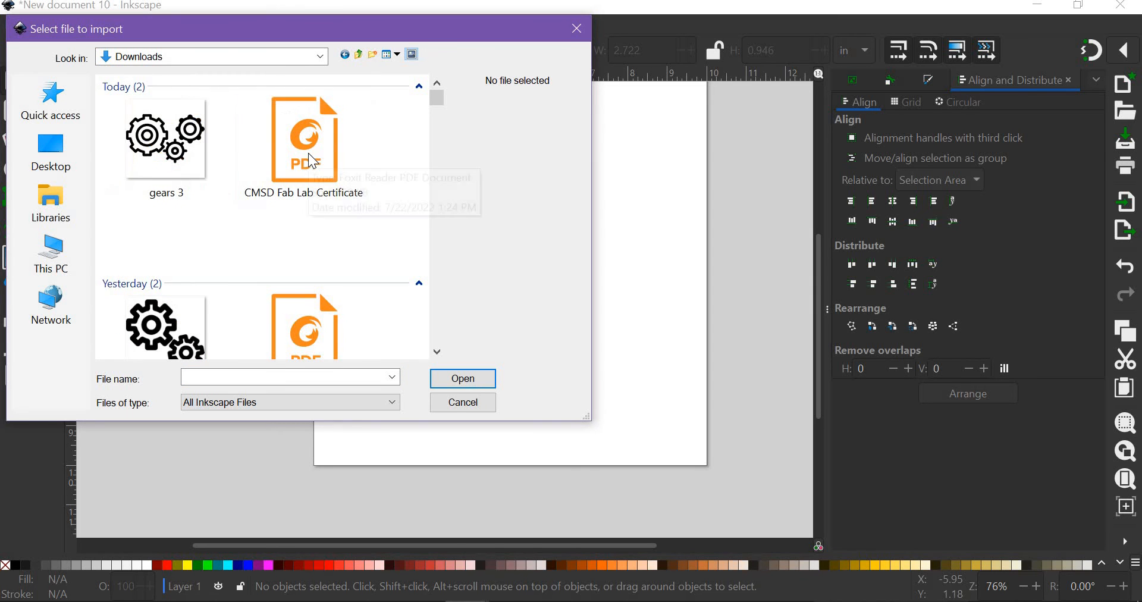
{"action": "double_click", "coordinate": [196, 149]}
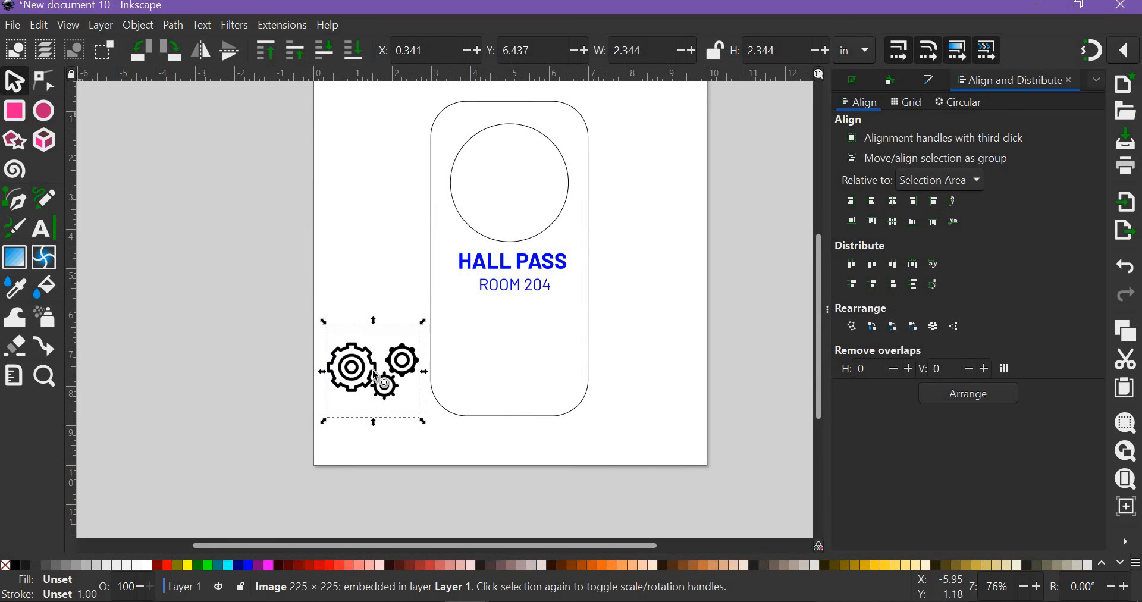
{"action": "left_click_drag", "start_coordinate": [404, 359], "coordinate": [513, 350]}
{"action": "key", "text": "Escape"}
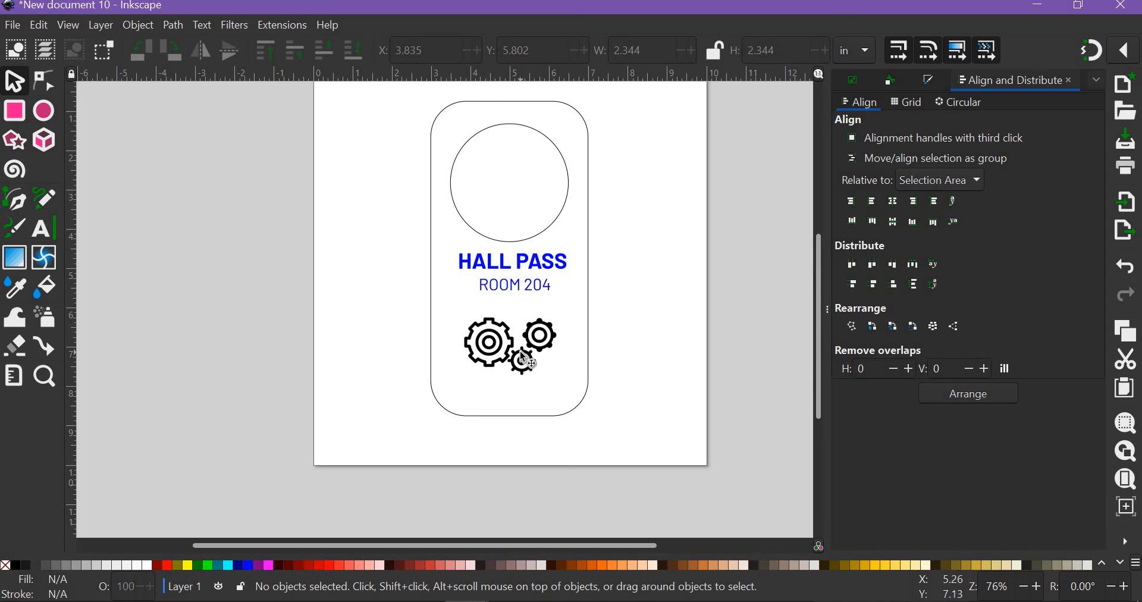
- Select the imported gear image and open Trace Bitmap for it
{"action": "left_click", "coordinate": [521, 356]}
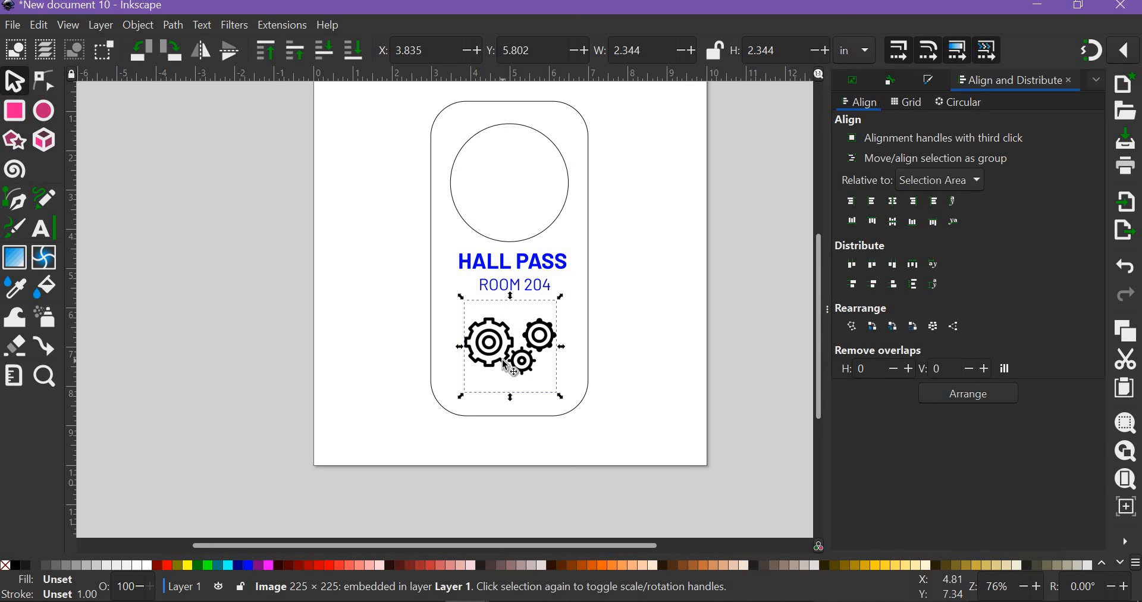
{"action": "left_click", "coordinate": [172, 26]}
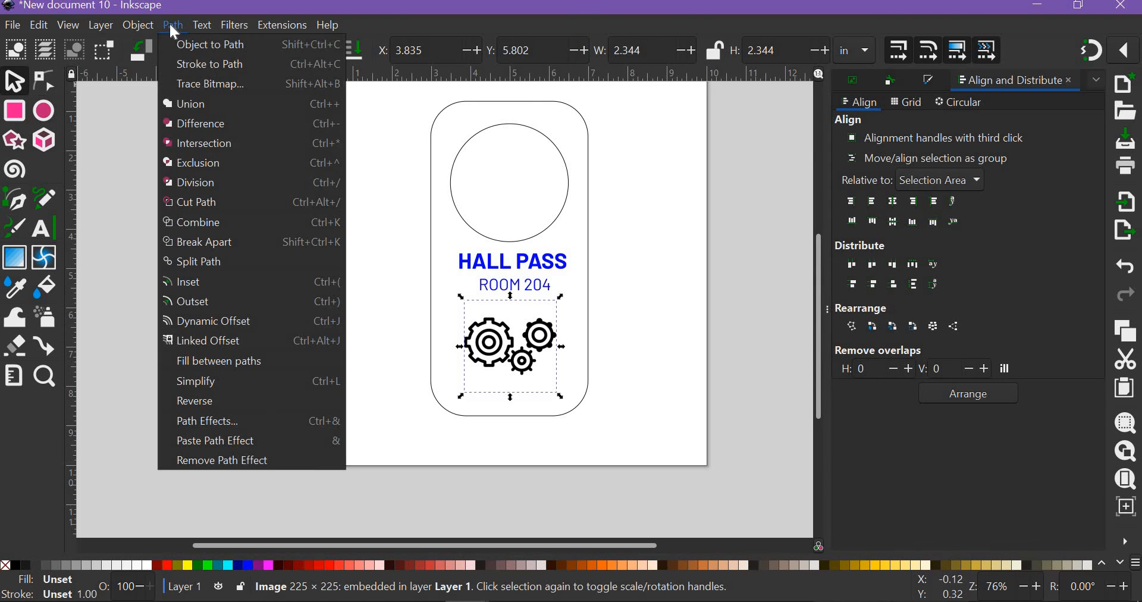
{"action": "left_click", "coordinate": [202, 82]}
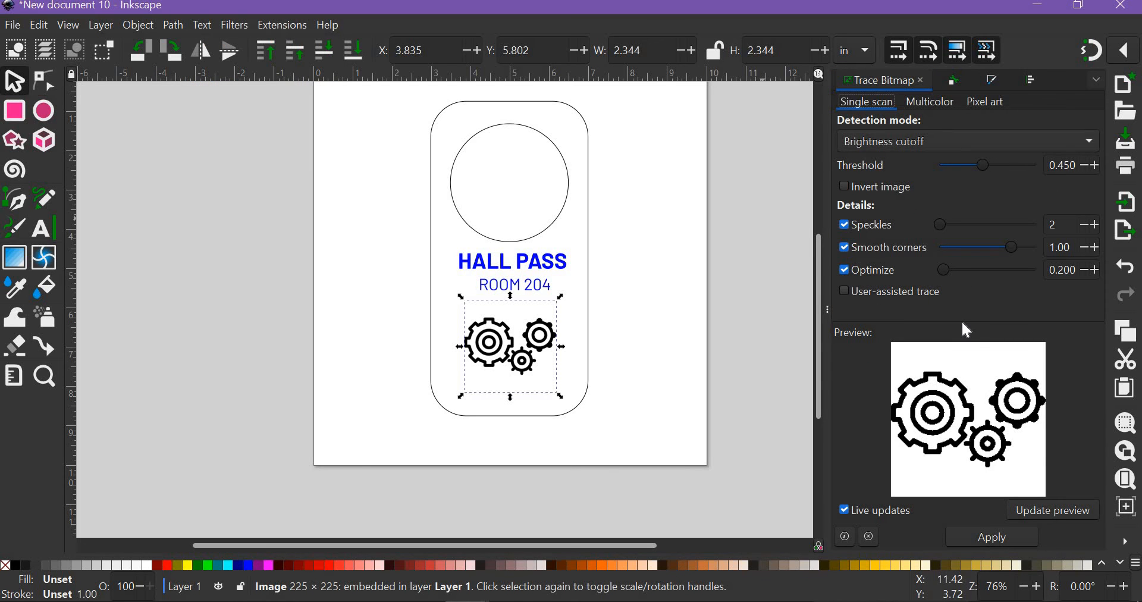
- Preview the single-scan trace with Edge detection, Color quantization, Autotrace, and Brightness cutoff at a threshold of 0.774
{"action": "left_click", "coordinate": [959, 143]}
{"action": "left_click", "coordinate": [941, 159]}
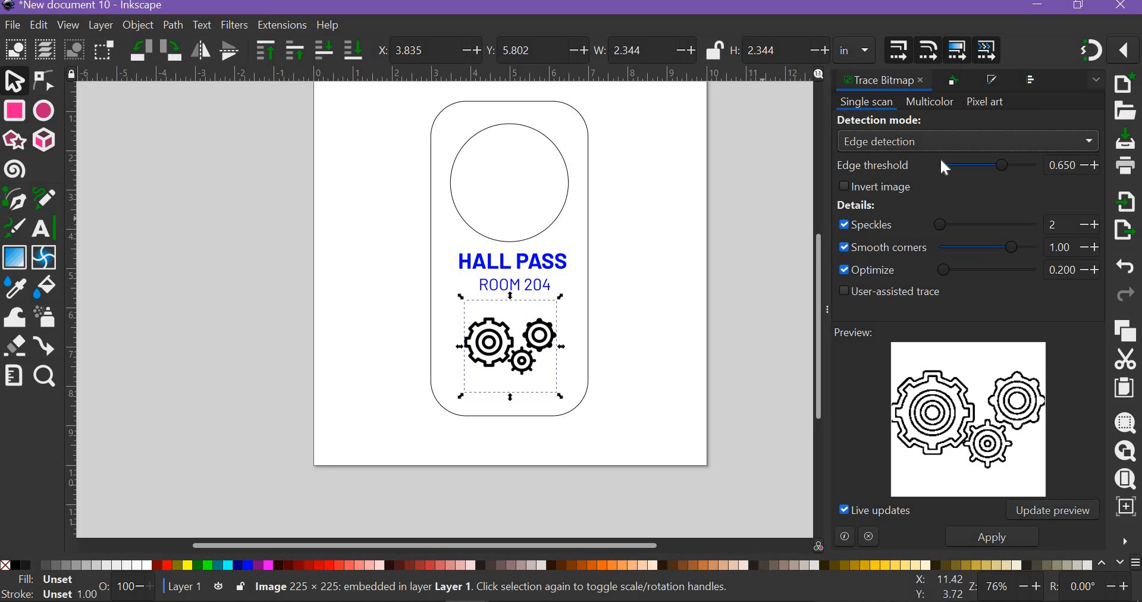
{"action": "left_click", "coordinate": [939, 147]}
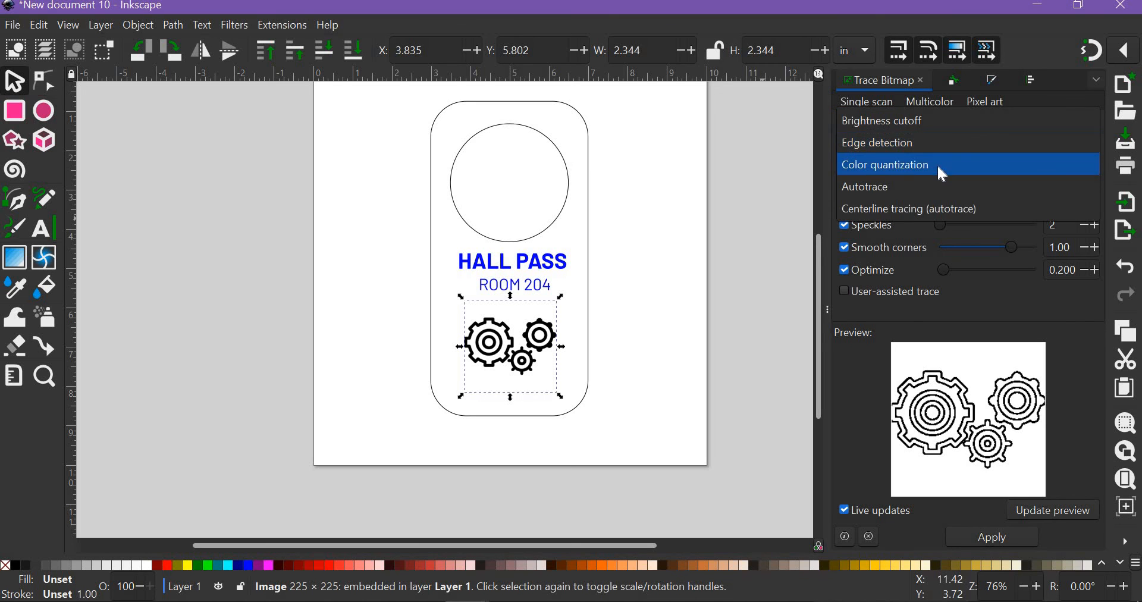
{"action": "left_click", "coordinate": [937, 165]}
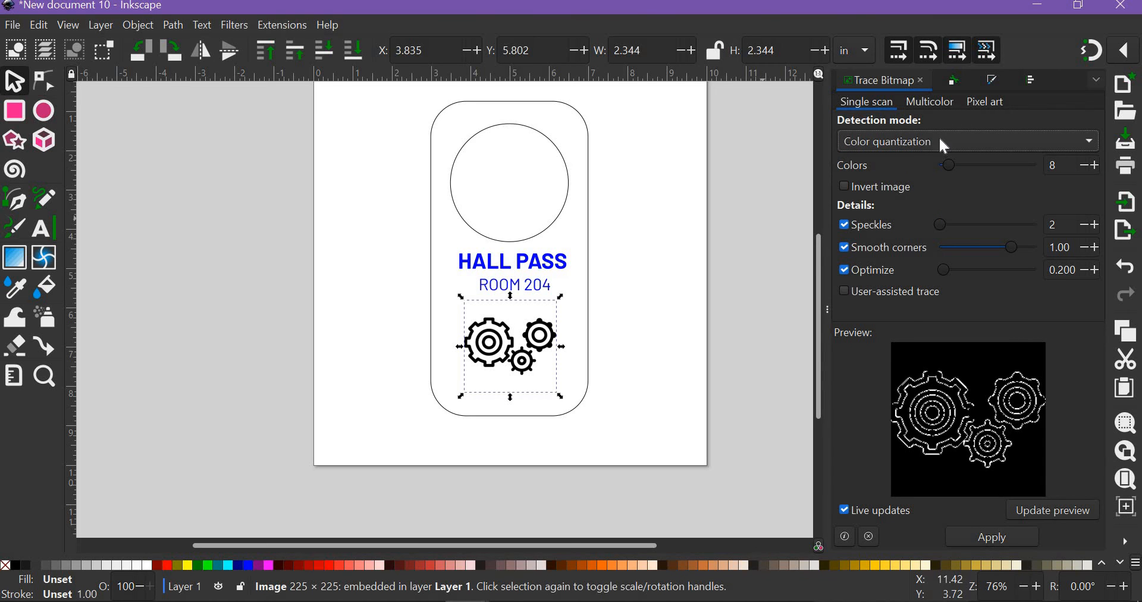
{"action": "left_click", "coordinate": [939, 140]}
{"action": "left_click", "coordinate": [938, 168]}
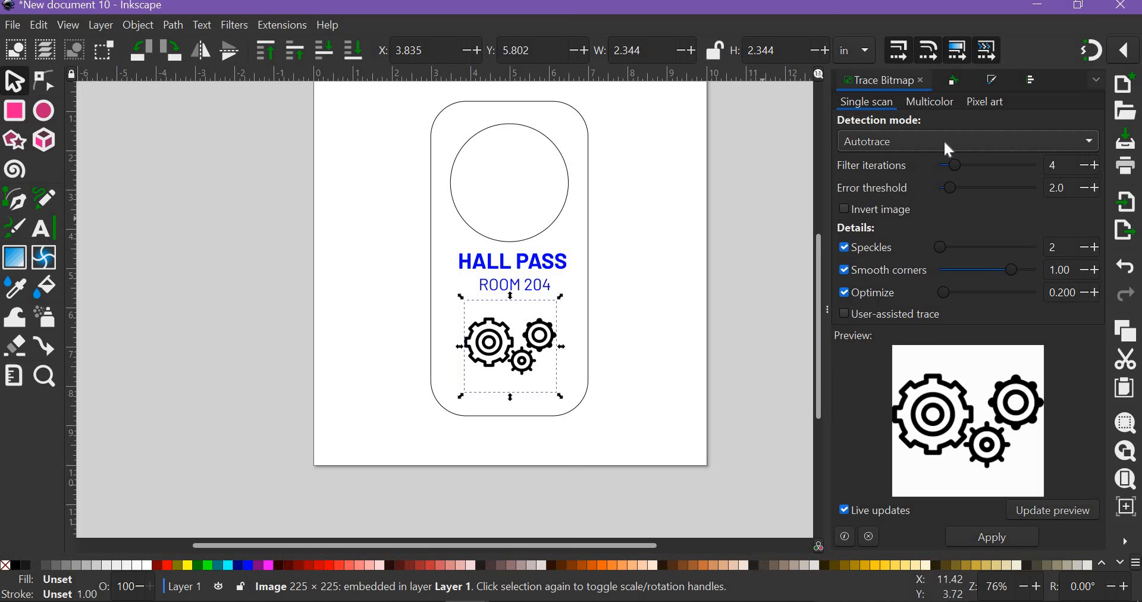
{"action": "left_click", "coordinate": [943, 140]}
{"action": "left_click", "coordinate": [937, 79]}
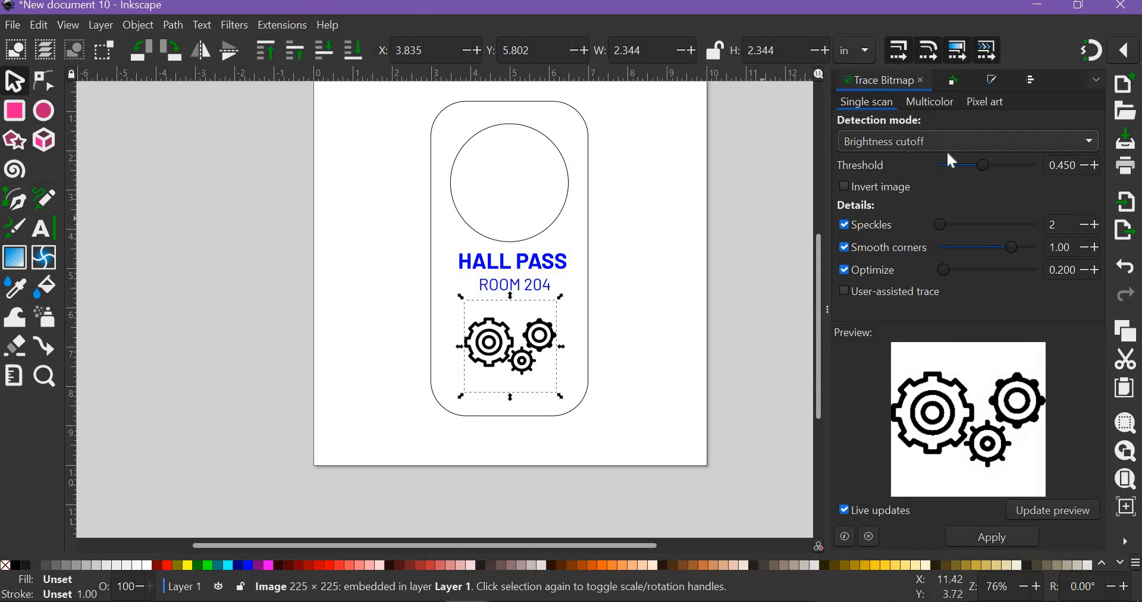
{"action": "mouse_move", "coordinate": [948, 163]}
{"action": "left_mouse_down"}
{"action": "mouse_move", "coordinate": [1025, 163]}
{"action": "mouse_move", "coordinate": [976, 160]}
{"action": "mouse_move", "coordinate": [1011, 164]}
{"action": "mouse_move", "coordinate": [995, 172]}
{"action": "left_mouse_up"}
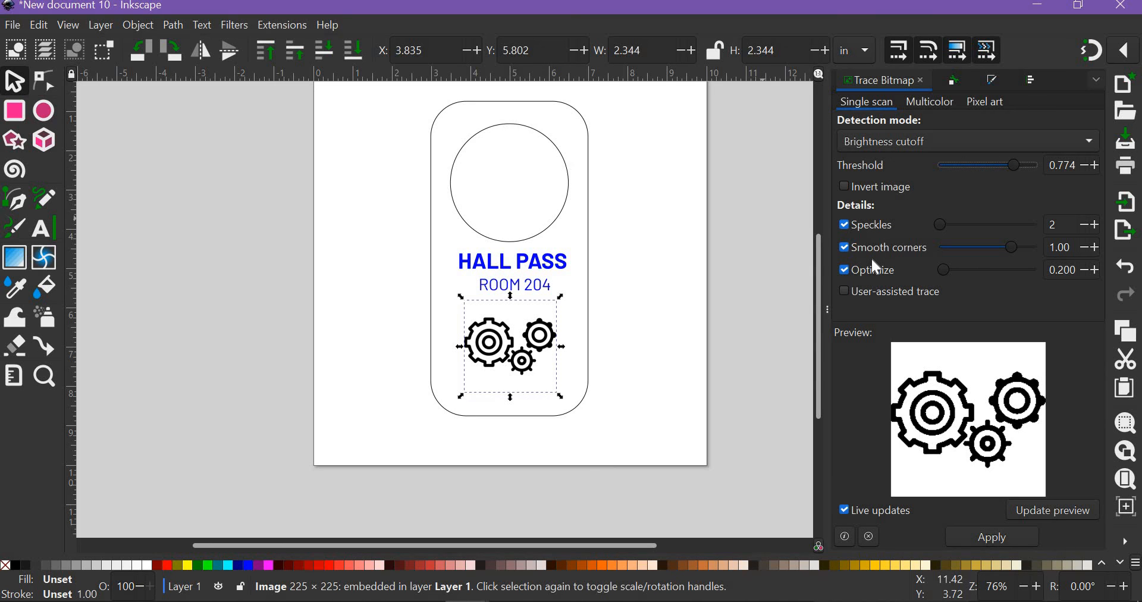
- Trace the gear image in single-scan Autotrace mode and deselect the result
{"action": "left_click", "coordinate": [909, 153]}
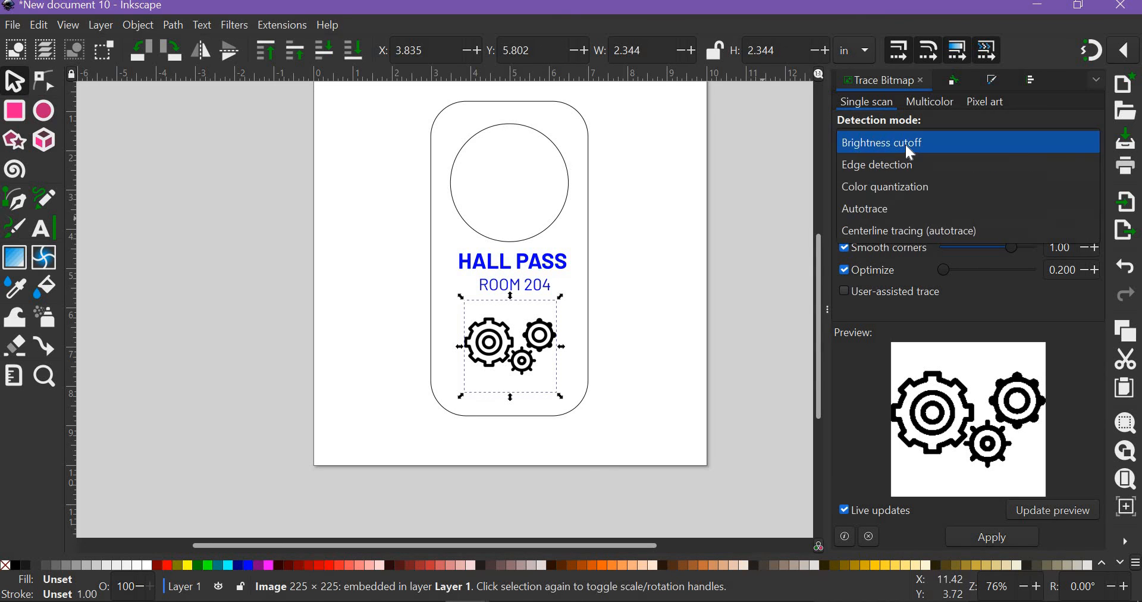
{"action": "left_click", "coordinate": [903, 208]}
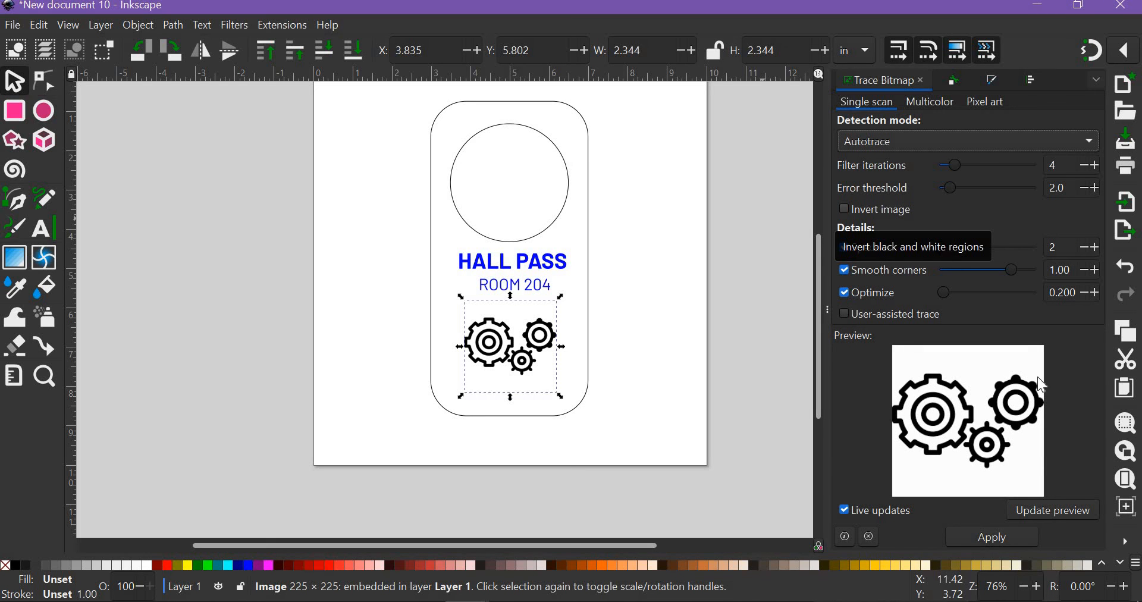
{"action": "left_click", "coordinate": [986, 543]}
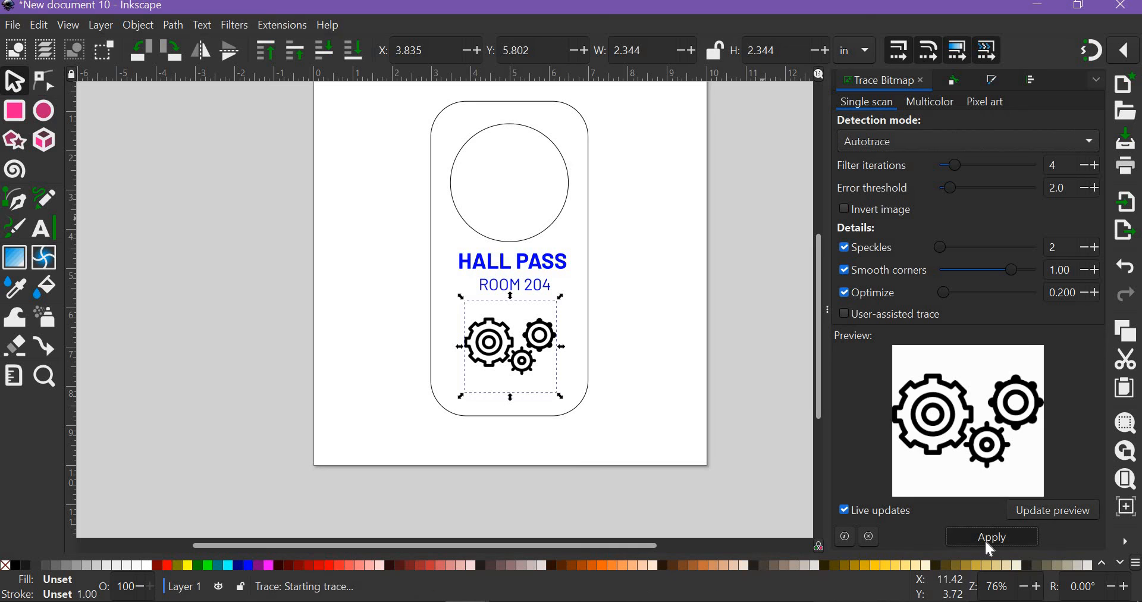
{"action": "left_click", "coordinate": [614, 360]}
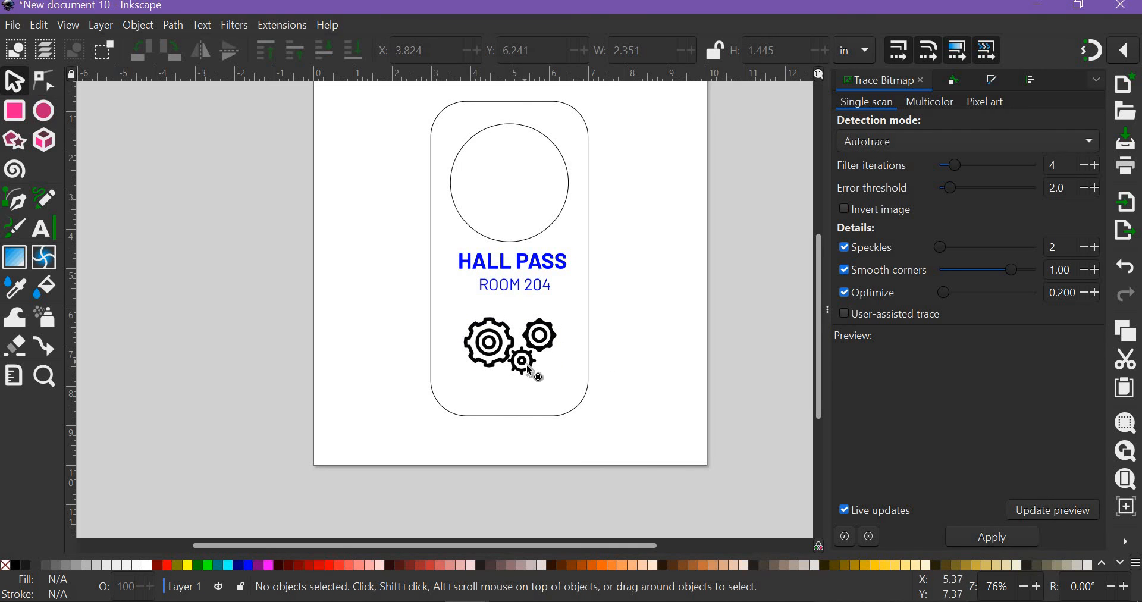
- Move the traced gears clear of the original bitmap and delete the original gear image
{"action": "mouse_move", "coordinate": [528, 370]}
{"action": "left_mouse_down"}
{"action": "mouse_move", "coordinate": [556, 395]}
{"action": "mouse_move", "coordinate": [631, 397]}
{"action": "left_mouse_up"}
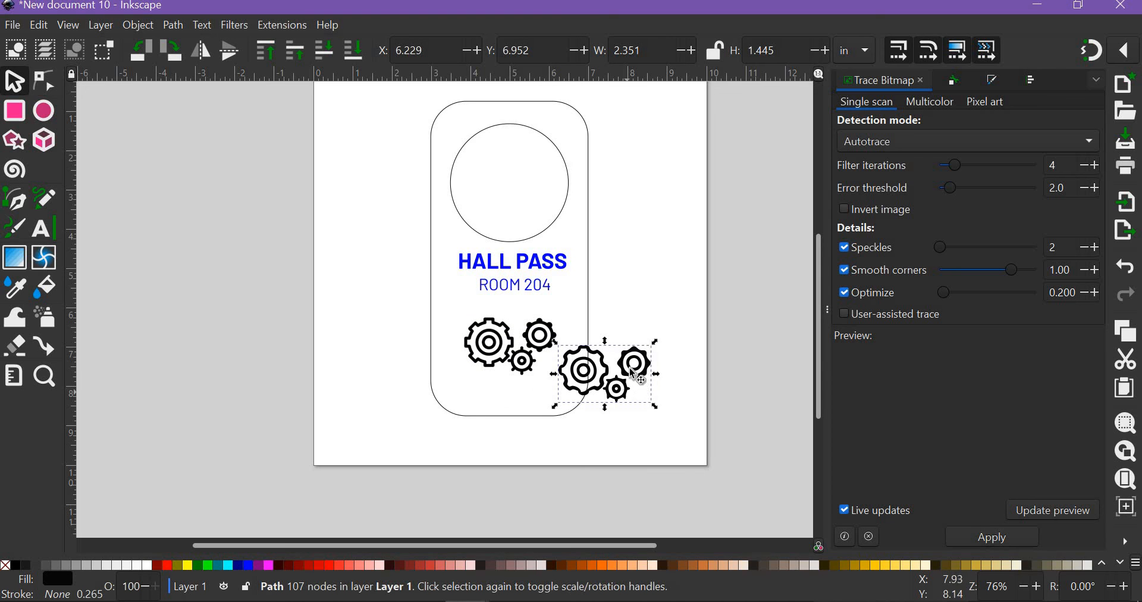
{"action": "left_click", "coordinate": [514, 363]}
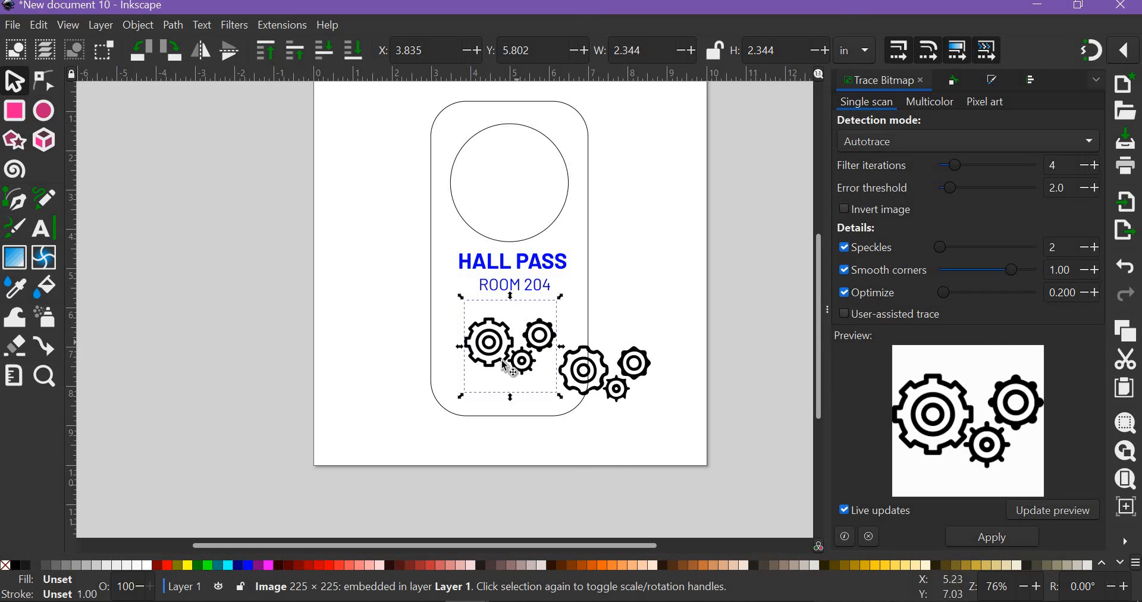
{"action": "left_click", "coordinate": [503, 343]}
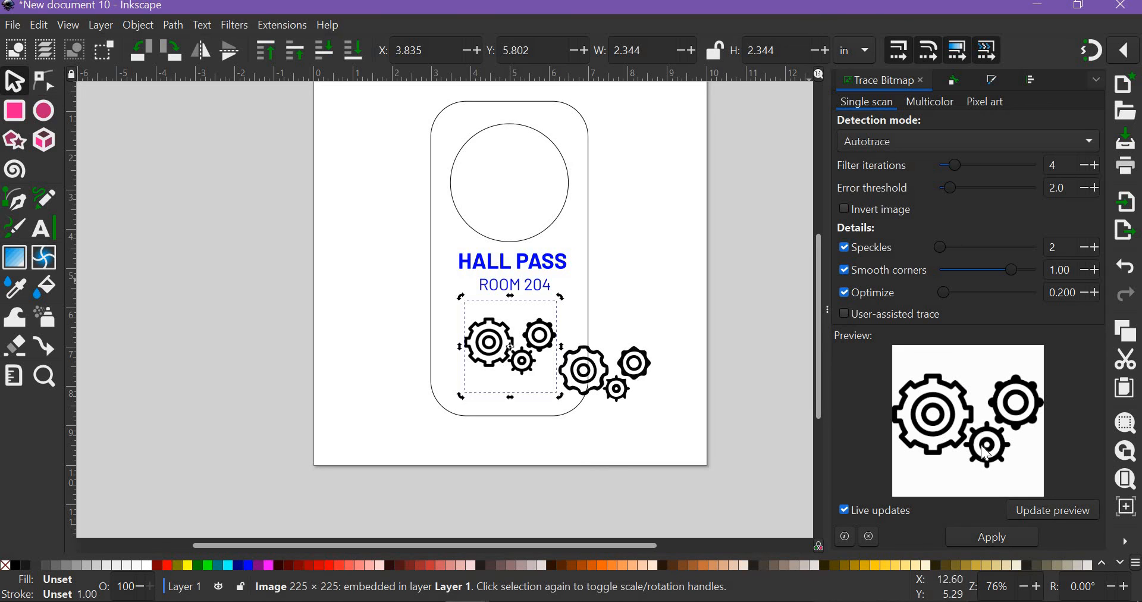
{"action": "left_click", "coordinate": [497, 348]}
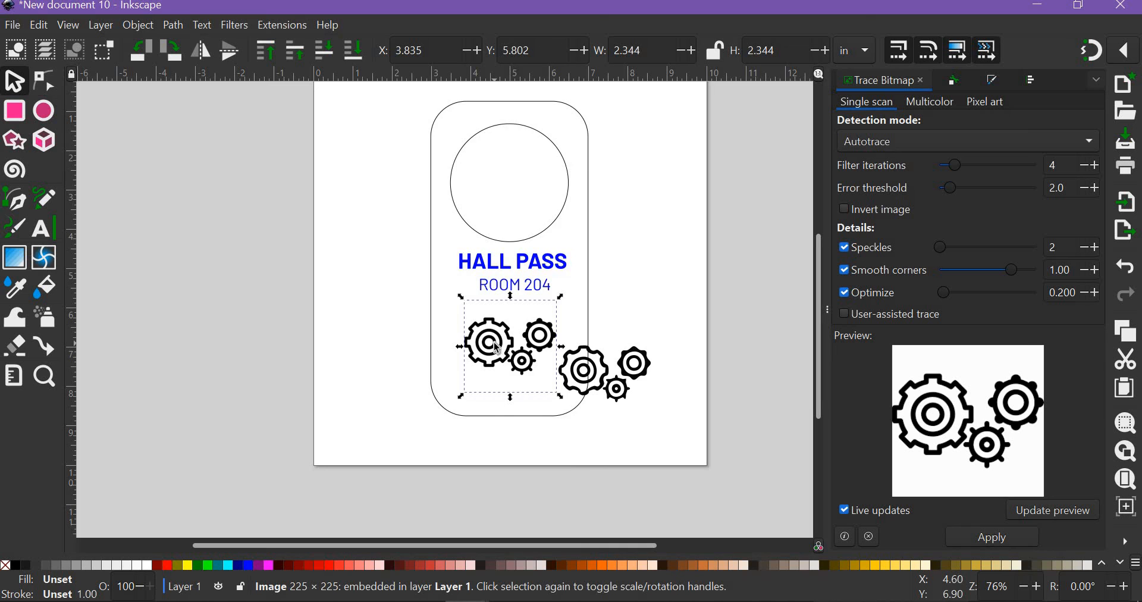
{"action": "scroll", "coordinate": [503, 354], "scroll_direction": "up", "scroll_amount": 4}
{"action": "right_click", "coordinate": [482, 430]}
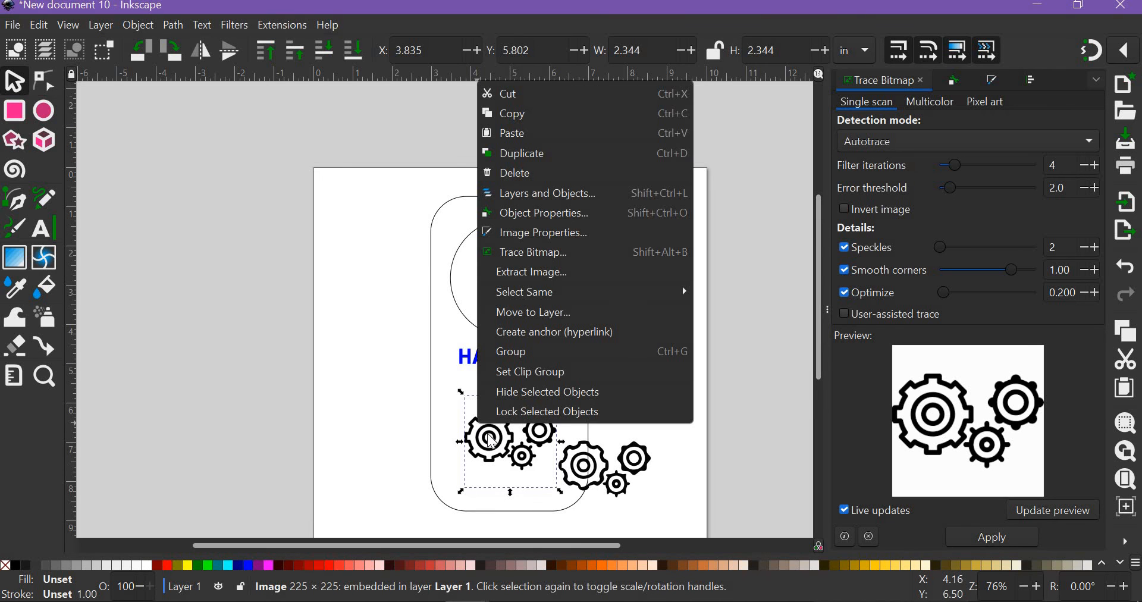
{"action": "left_click", "coordinate": [543, 176]}
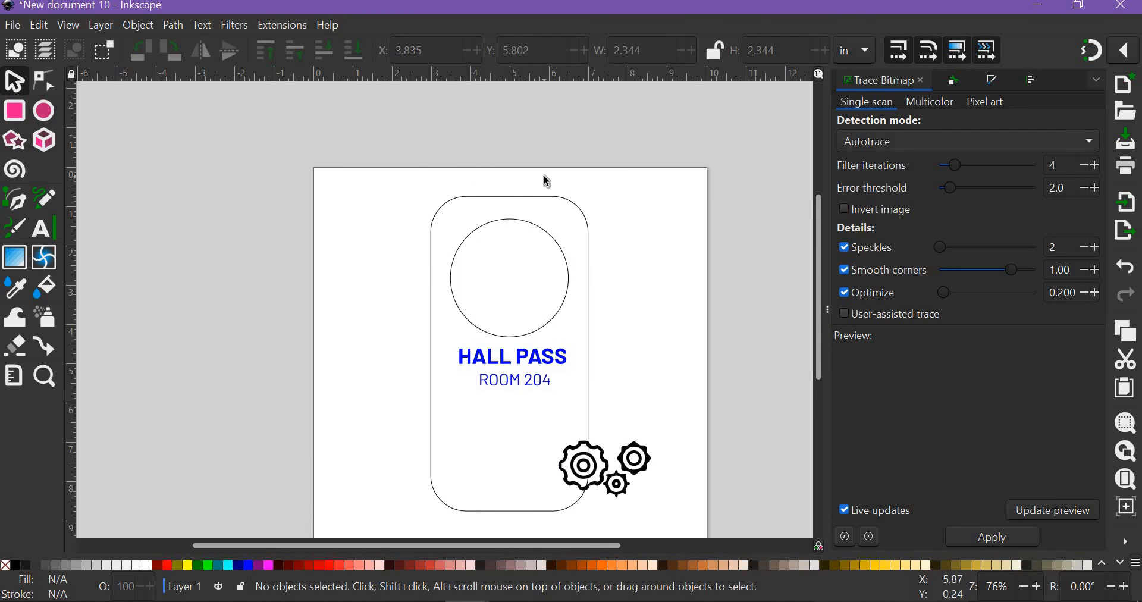
- Place the traced gears inside the pass below the ROOM 204 text and fill them with blue
{"action": "scroll", "coordinate": [546, 181], "scroll_direction": "down", "scroll_amount": 2}
{"action": "left_click", "coordinate": [630, 427]}
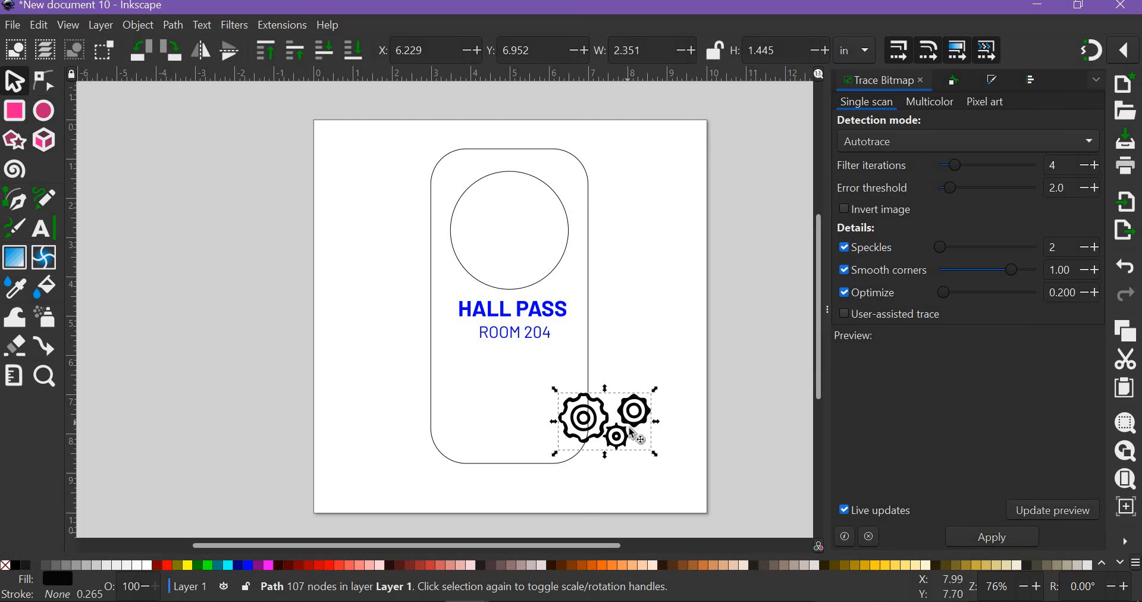
{"action": "left_click_drag", "start_coordinate": [631, 427], "coordinate": [530, 396]}
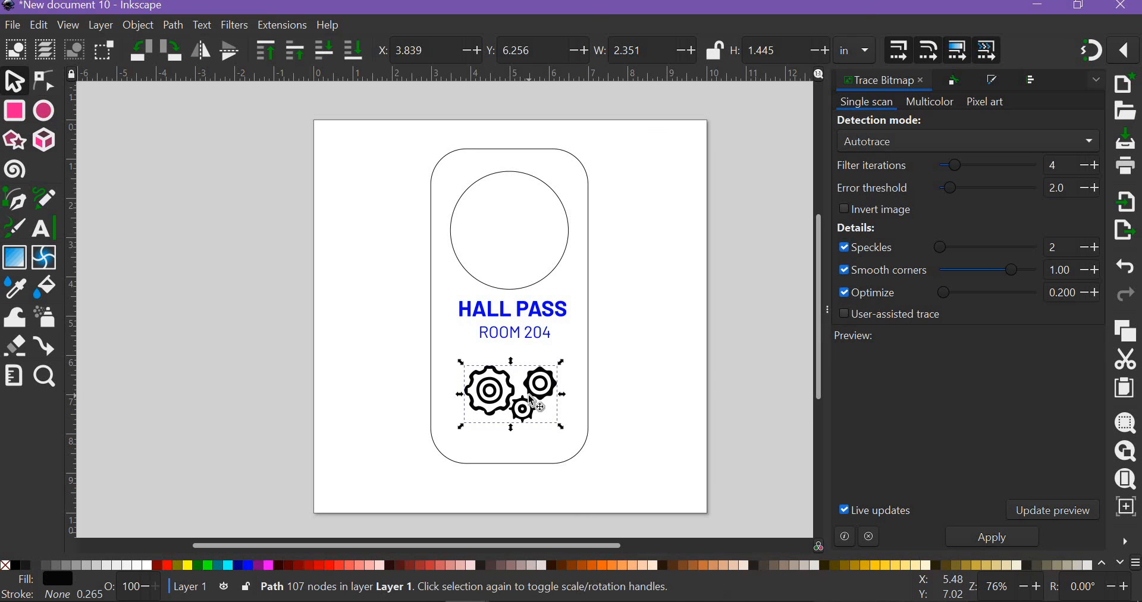
{"action": "left_click", "coordinate": [250, 565]}
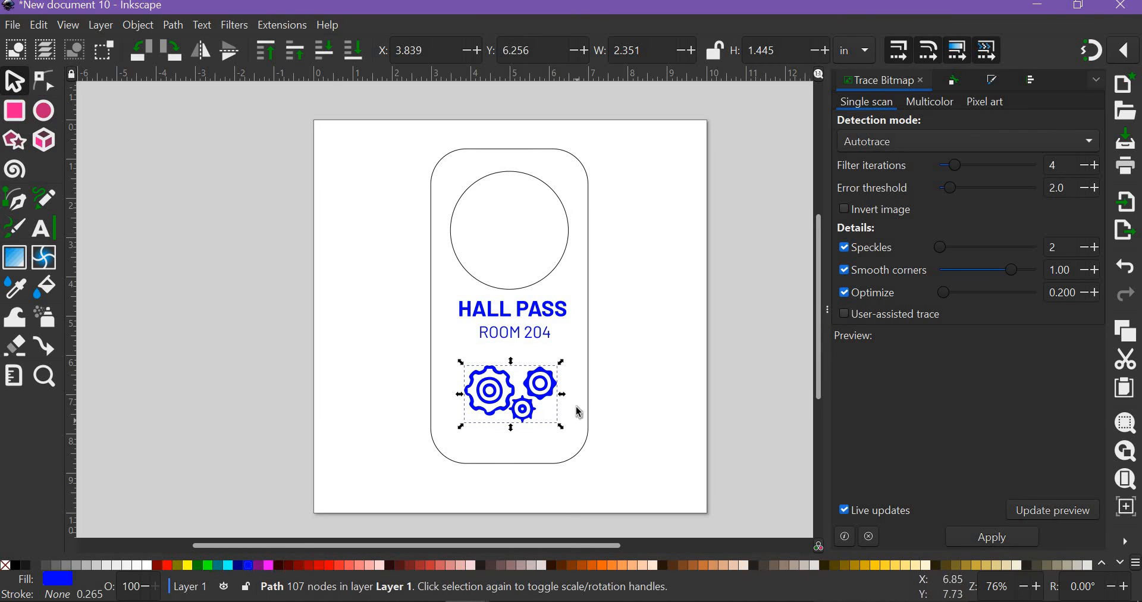
{"action": "left_click", "coordinate": [529, 426]}
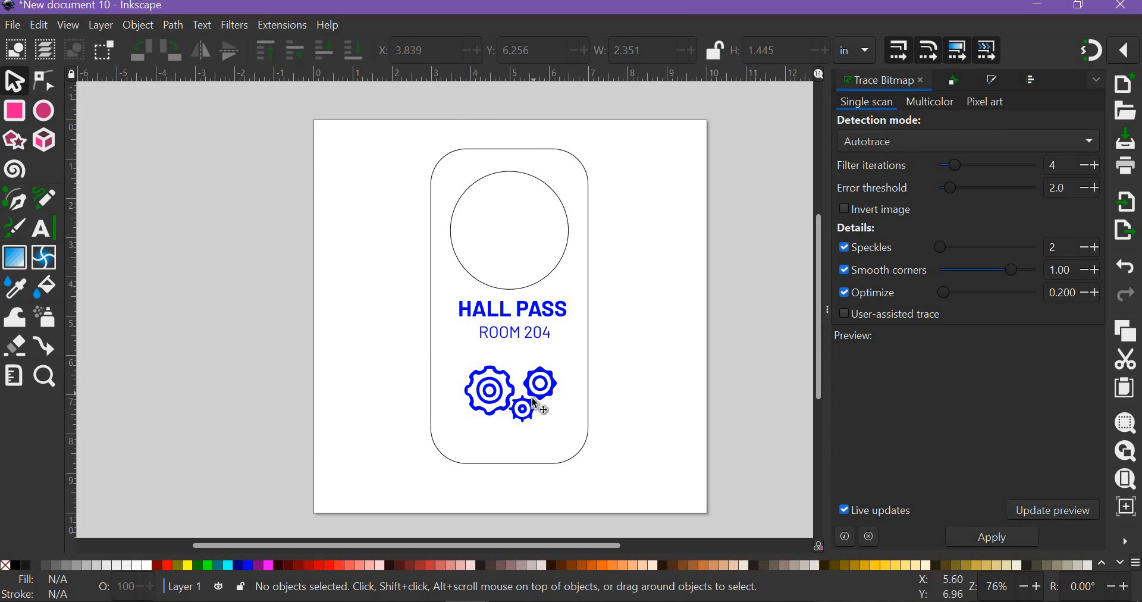
{"action": "mouse_move", "coordinate": [535, 401]}
{"action": "left_mouse_down"}
{"action": "mouse_move", "coordinate": [538, 389]}
{"action": "mouse_move", "coordinate": [540, 403]}
{"action": "left_mouse_up"}
- Align the pass outline, circle, text group and gears on a common vertical axis relative to the selection area, and deselect them
{"action": "left_click_drag", "start_coordinate": [404, 136], "coordinate": [616, 485]}
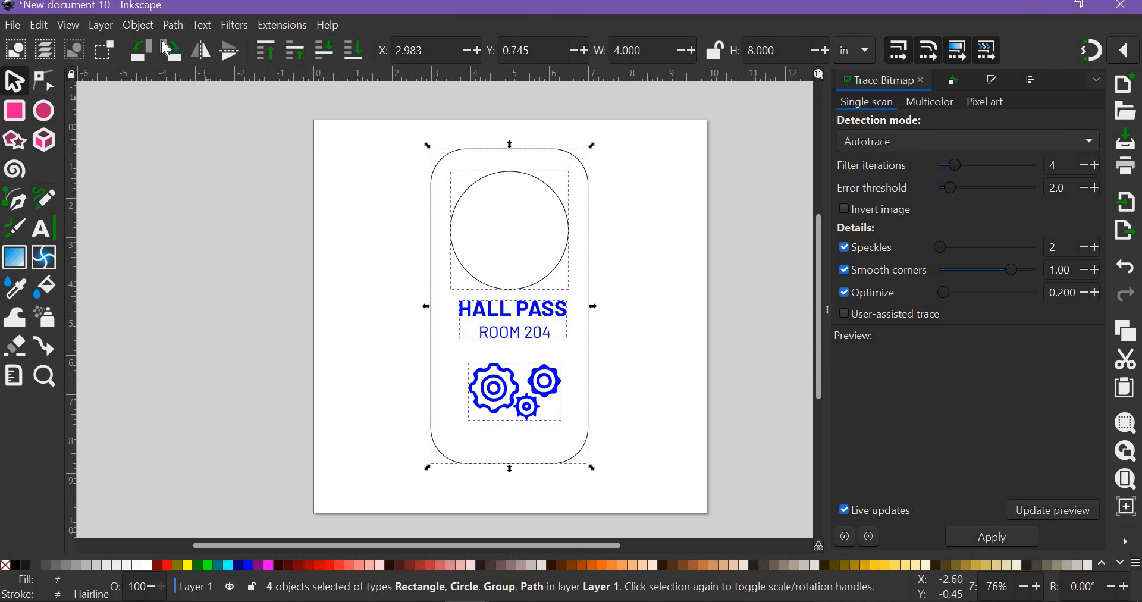
{"action": "left_click", "coordinate": [138, 25]}
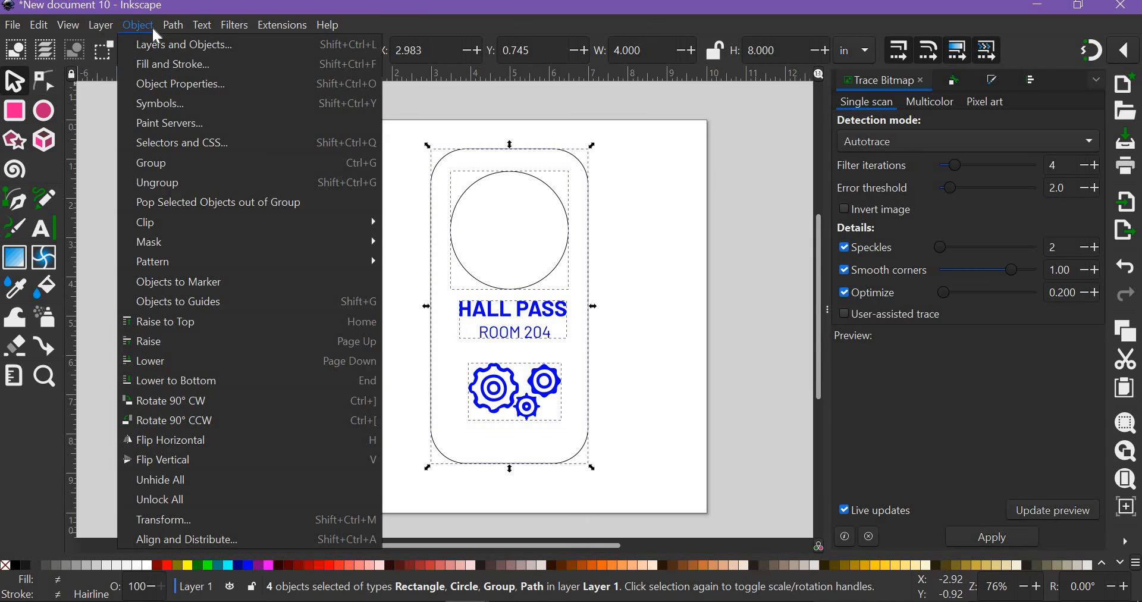
{"action": "left_click", "coordinate": [206, 539]}
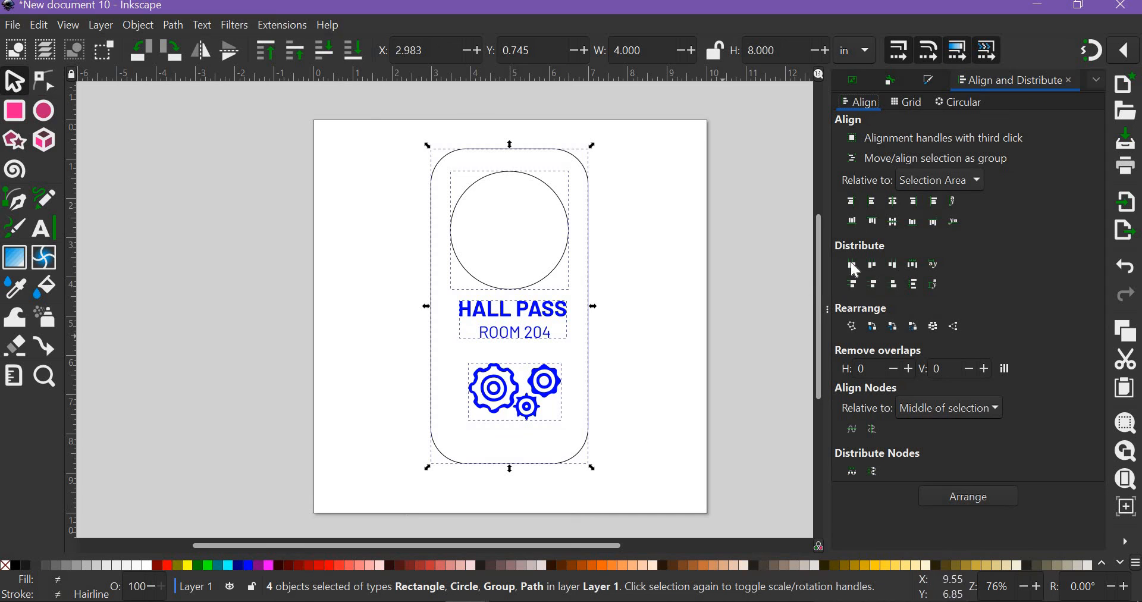
{"action": "left_click", "coordinate": [896, 201]}
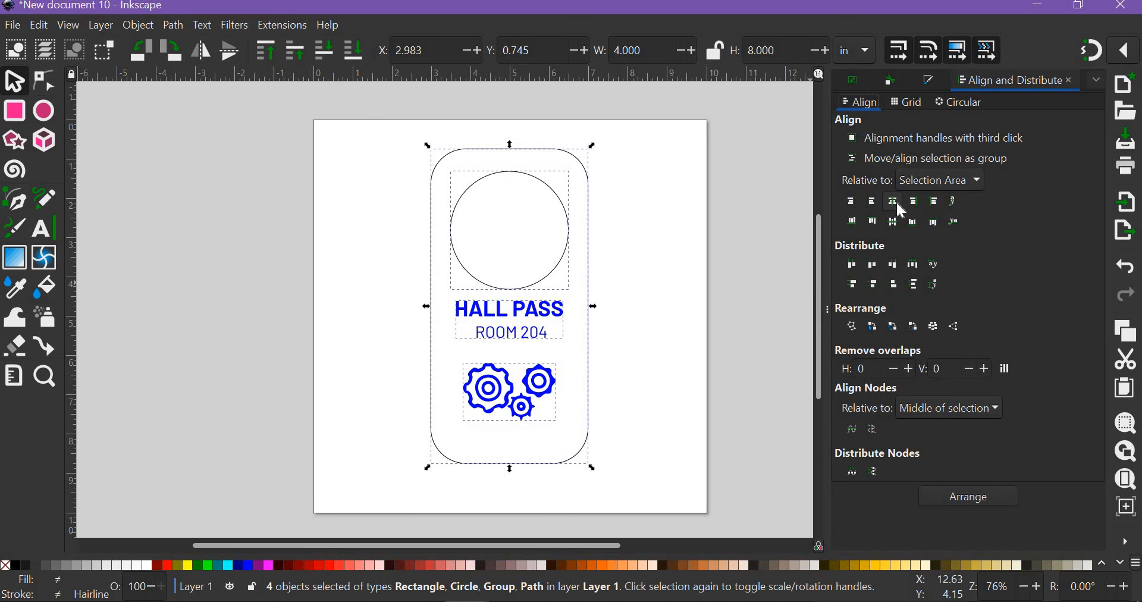
{"action": "left_click", "coordinate": [640, 312]}
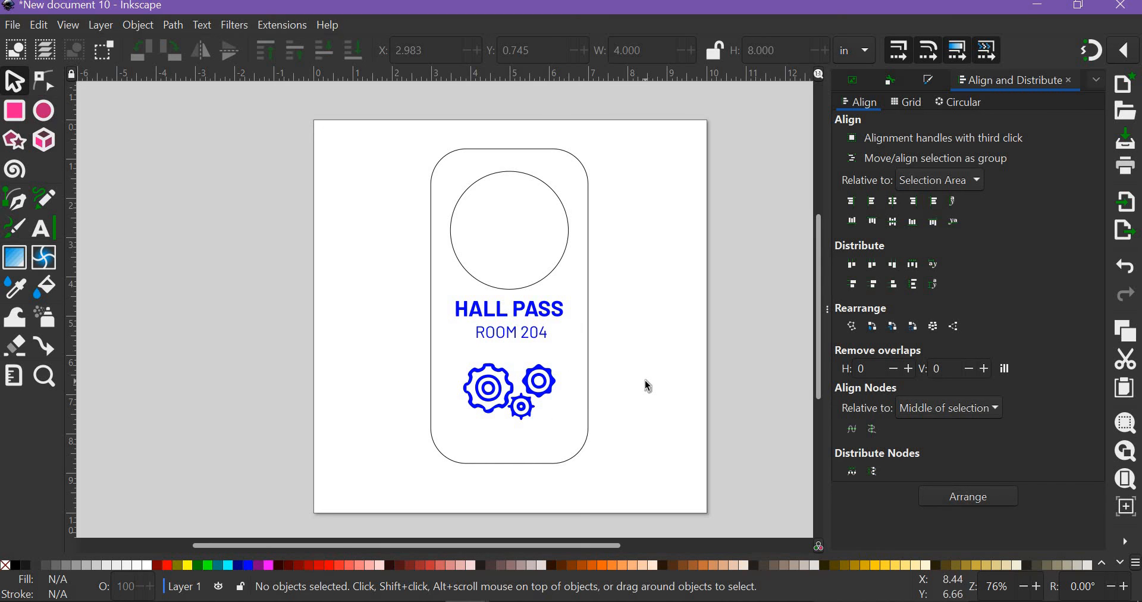
- Save the drawing as Hall Pass 3 in the Fab Lab Projects folder in Plain SVG (*.svg) format
{"action": "left_click", "coordinate": [15, 24]}
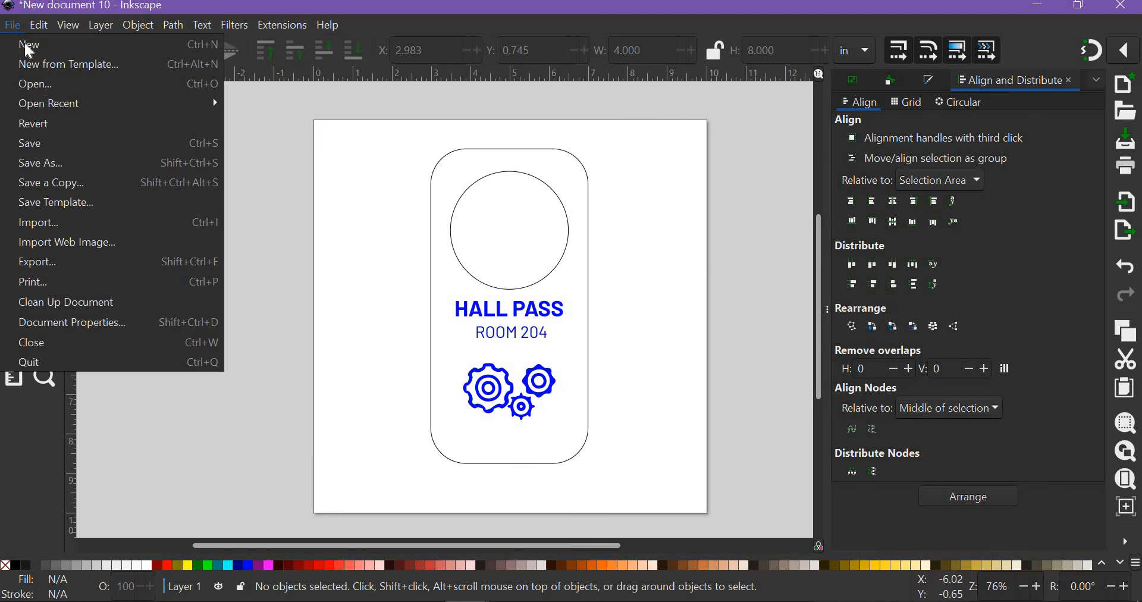
{"action": "left_click", "coordinate": [62, 162]}
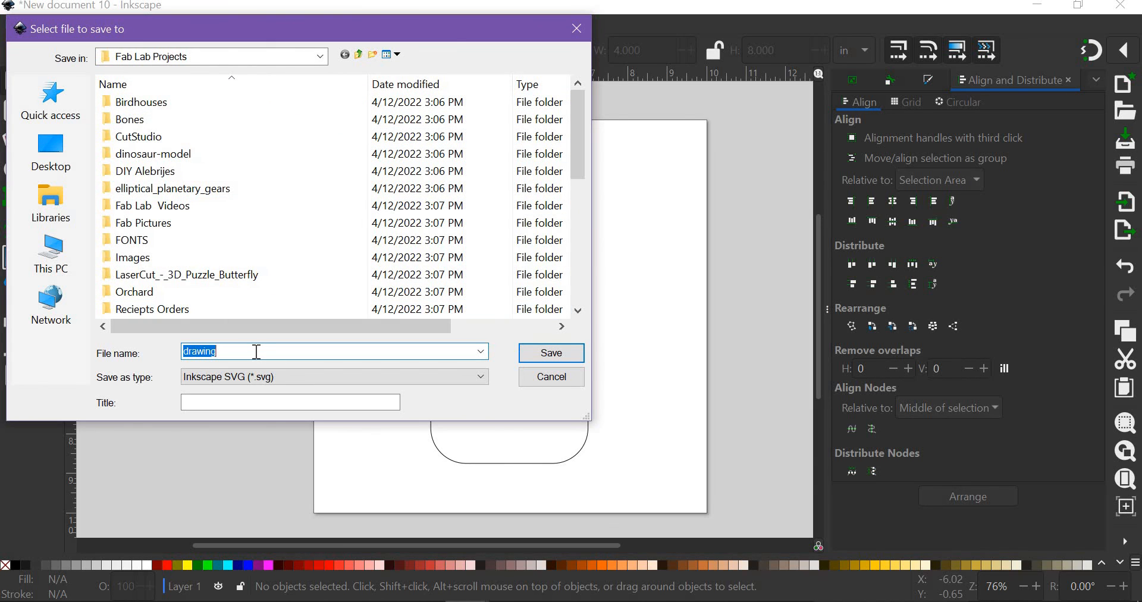
{"action": "type", "text": "Hall Pass 3"}
{"action": "left_click", "coordinate": [210, 382]}
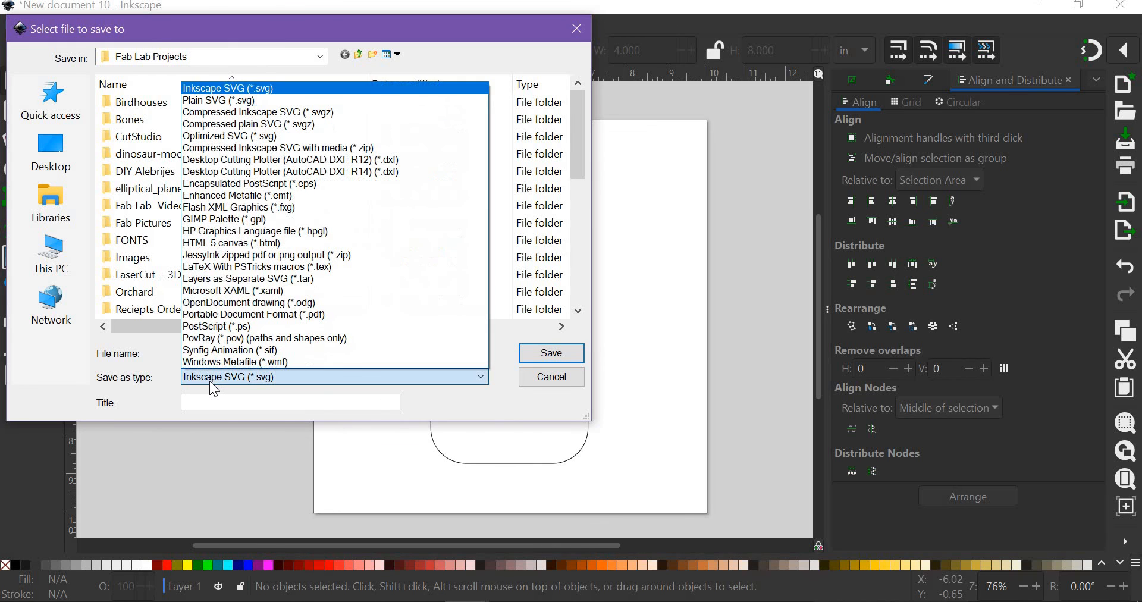
{"action": "left_click", "coordinate": [237, 107]}
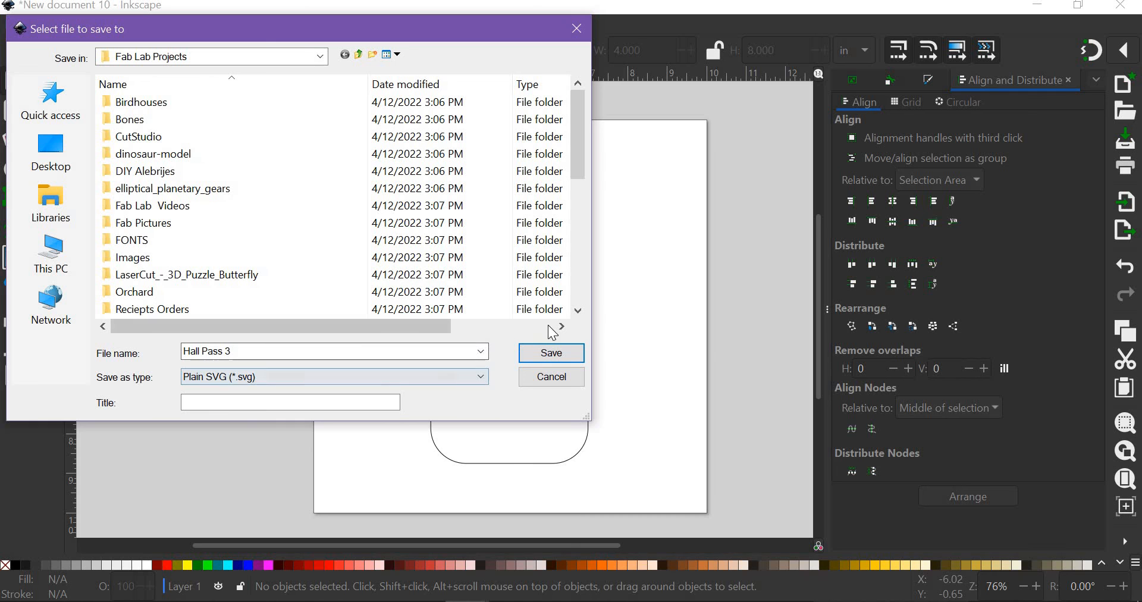
{"action": "left_click", "coordinate": [551, 353]}
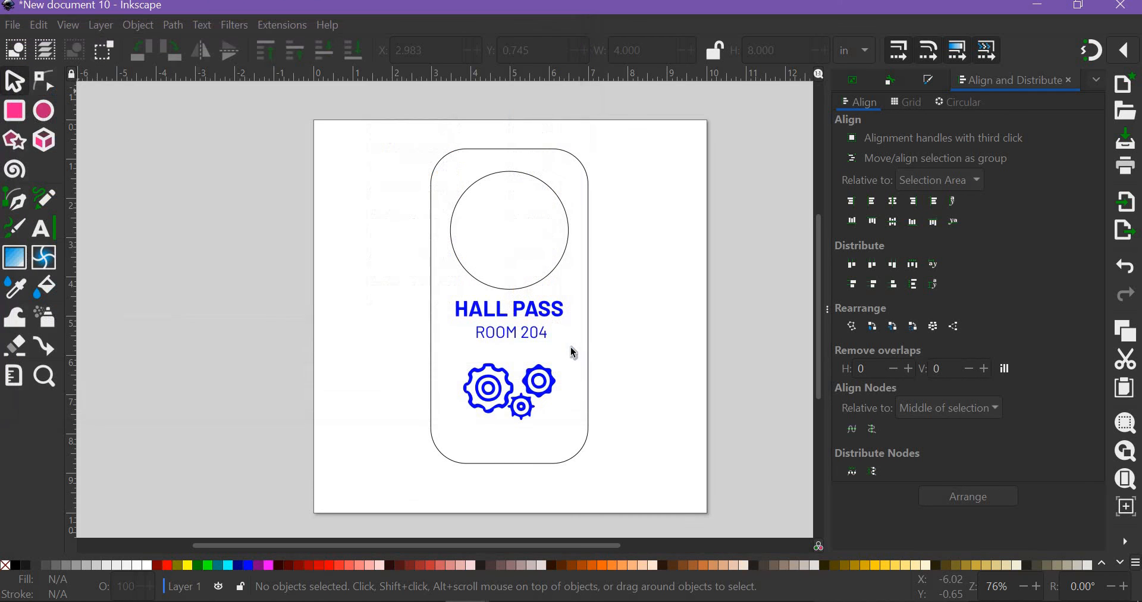